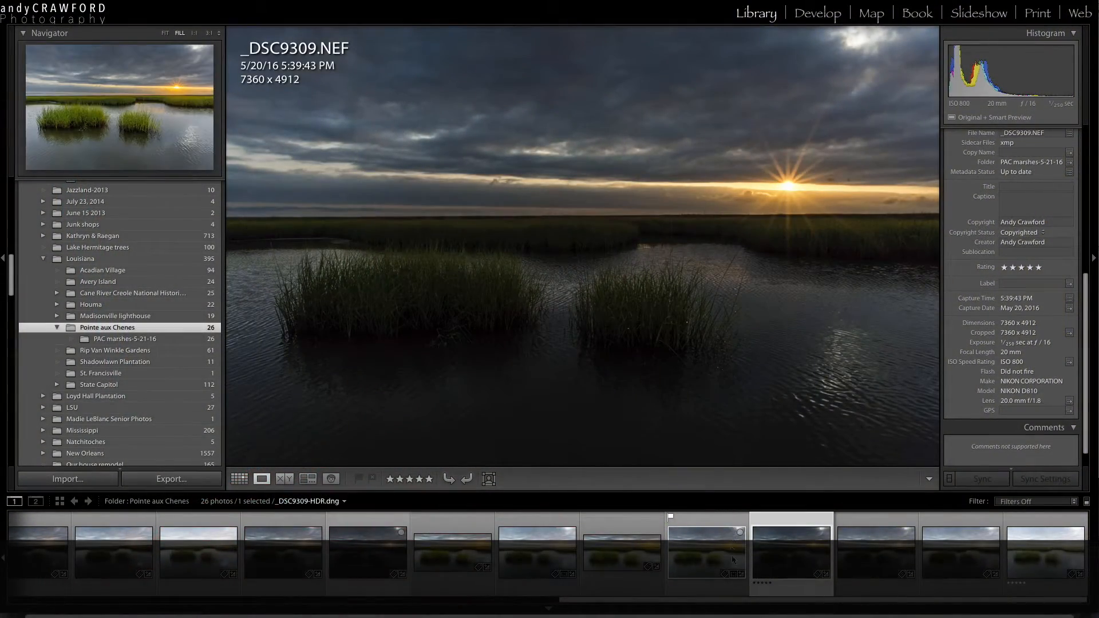
# - Review the marsh sunset exposures from _DSC9291.NEF to _DSC9297.NEF one by one, comparing their brightness and sunstar
pyautogui.scroll(5, 733, 560)
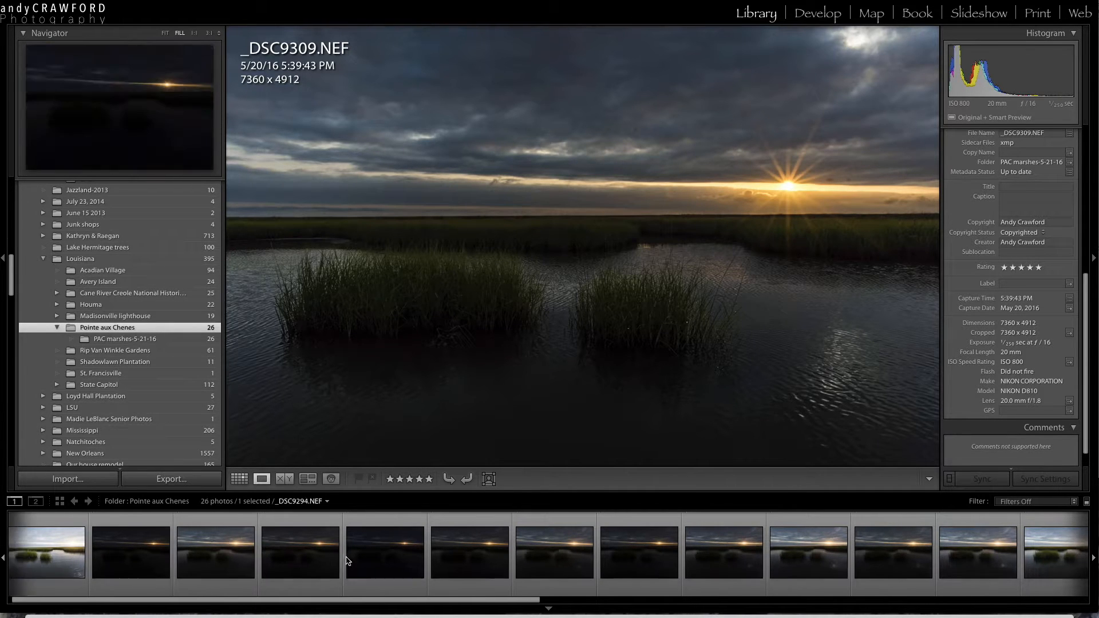
pyautogui.click(51, 562)
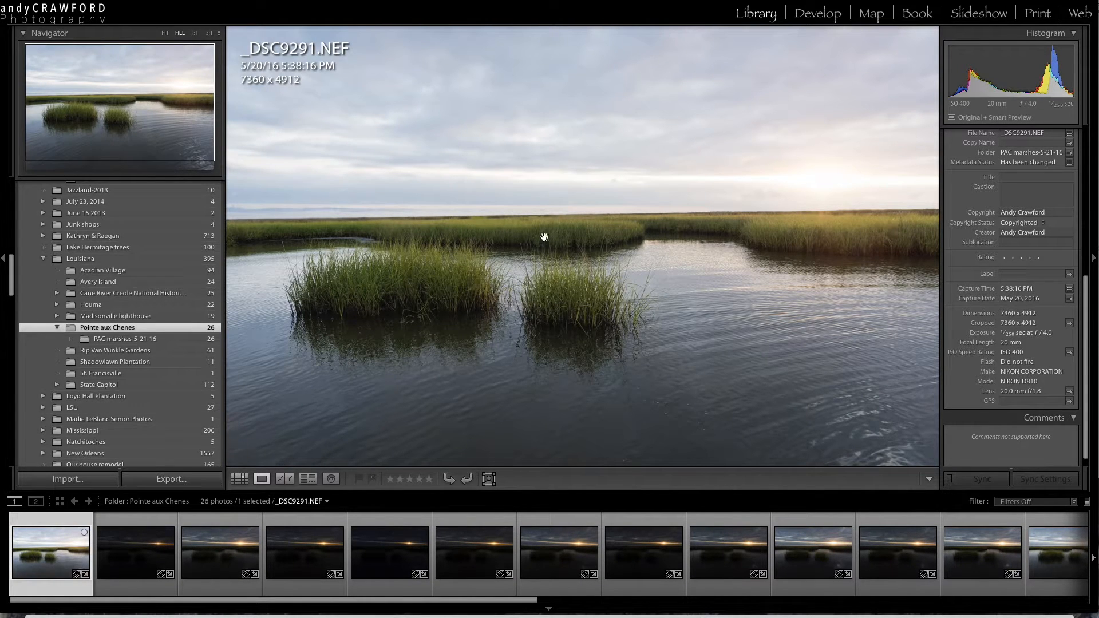
pyautogui.click(357, 565)
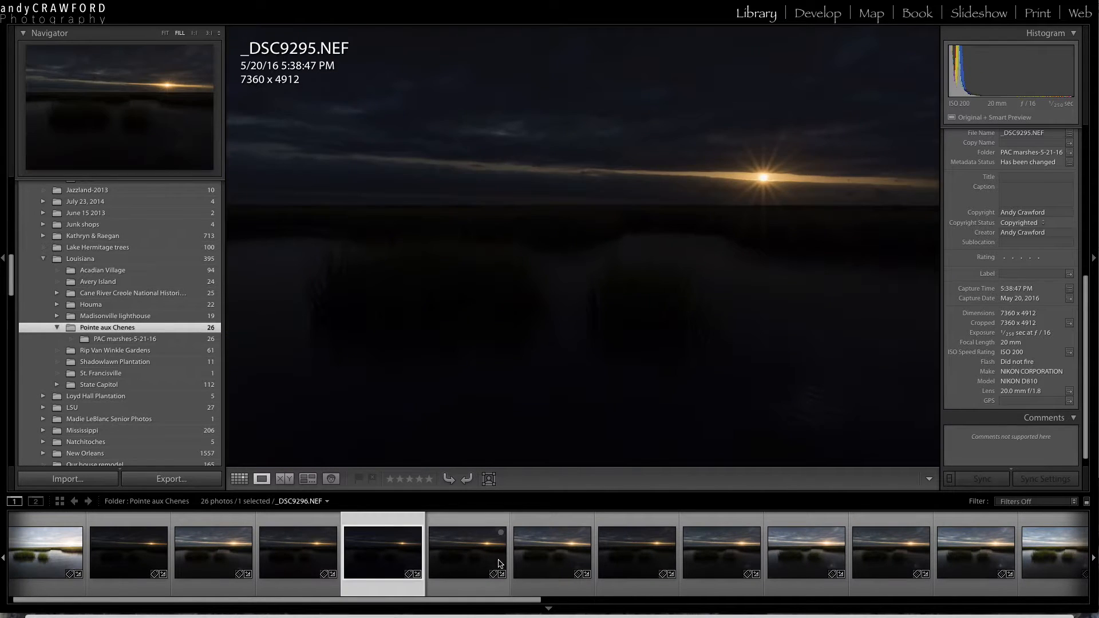
pyautogui.click(451, 563)
pyautogui.press('Right')
pyautogui.click(393, 559)
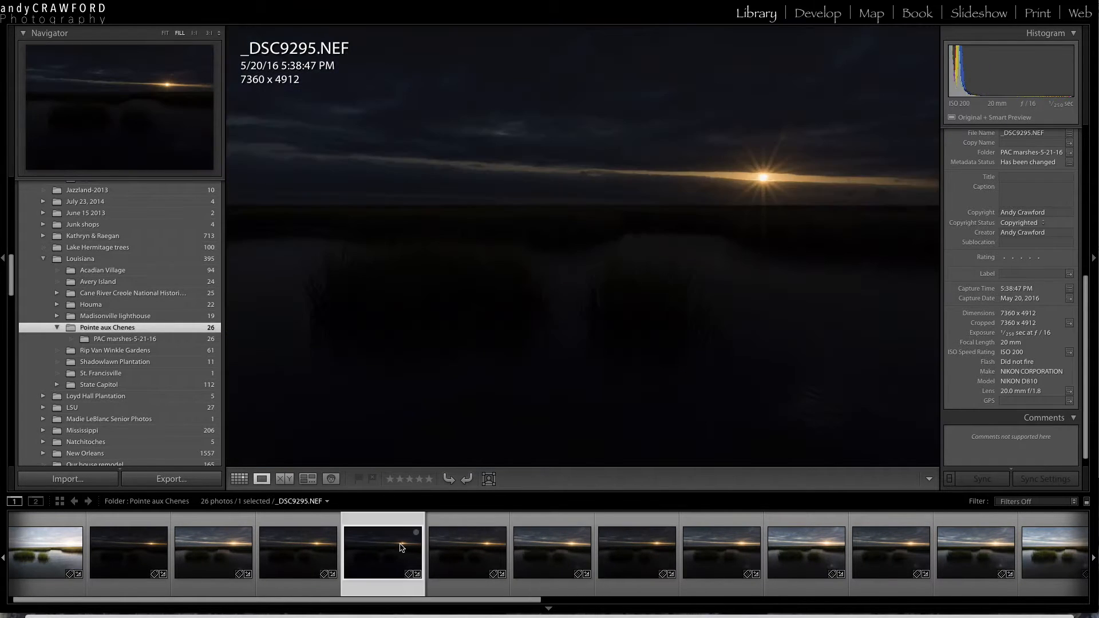
pyautogui.click(539, 556)
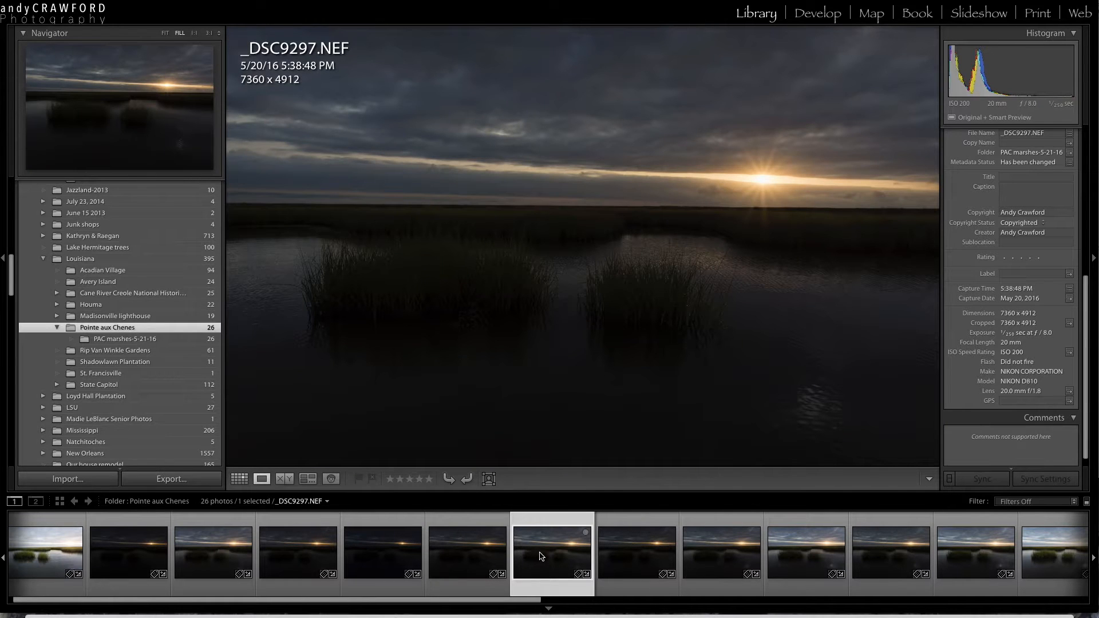
pyautogui.click(240, 551)
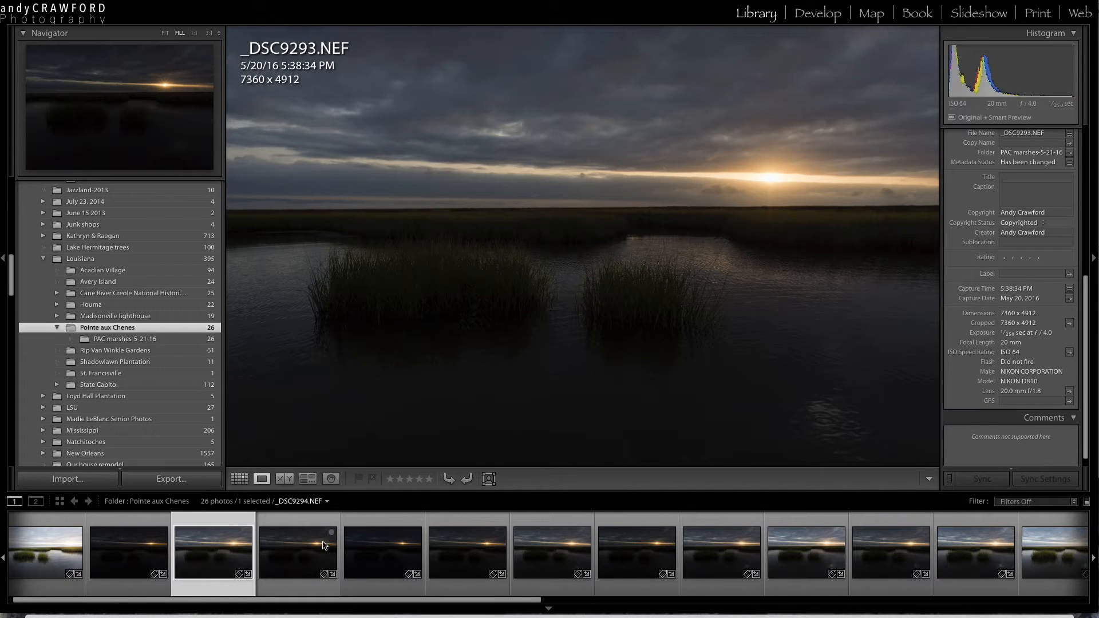
pyautogui.click(321, 554)
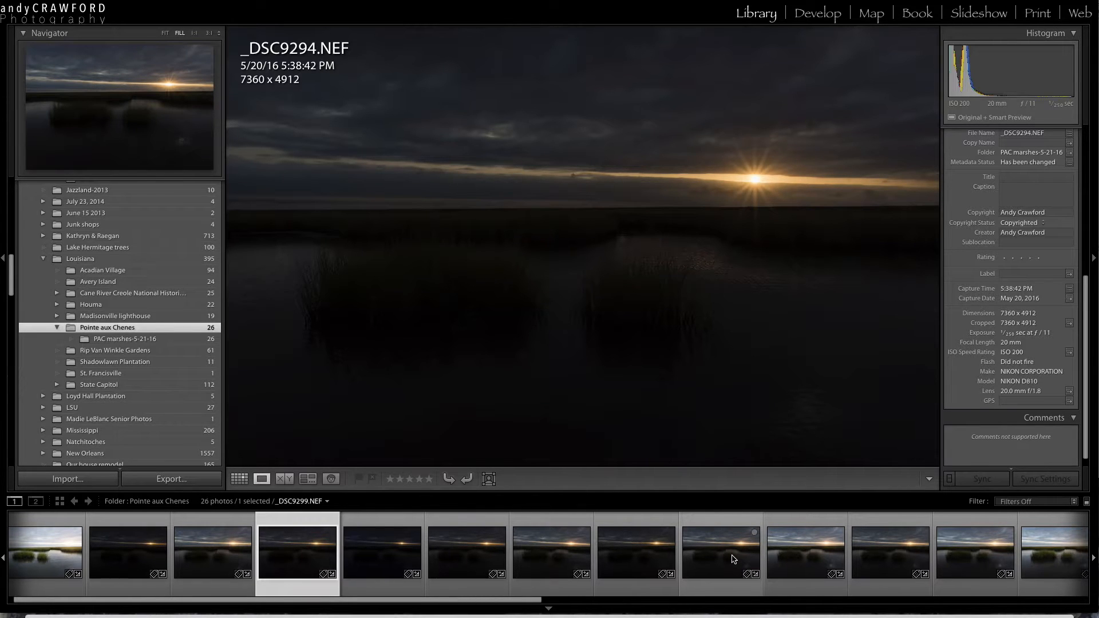
# - Filter the folder to rated photos only and compare the two exposures, _DSC9309.NEF and _DSC9312.NEF
pyautogui.scroll(-2, 718, 547)
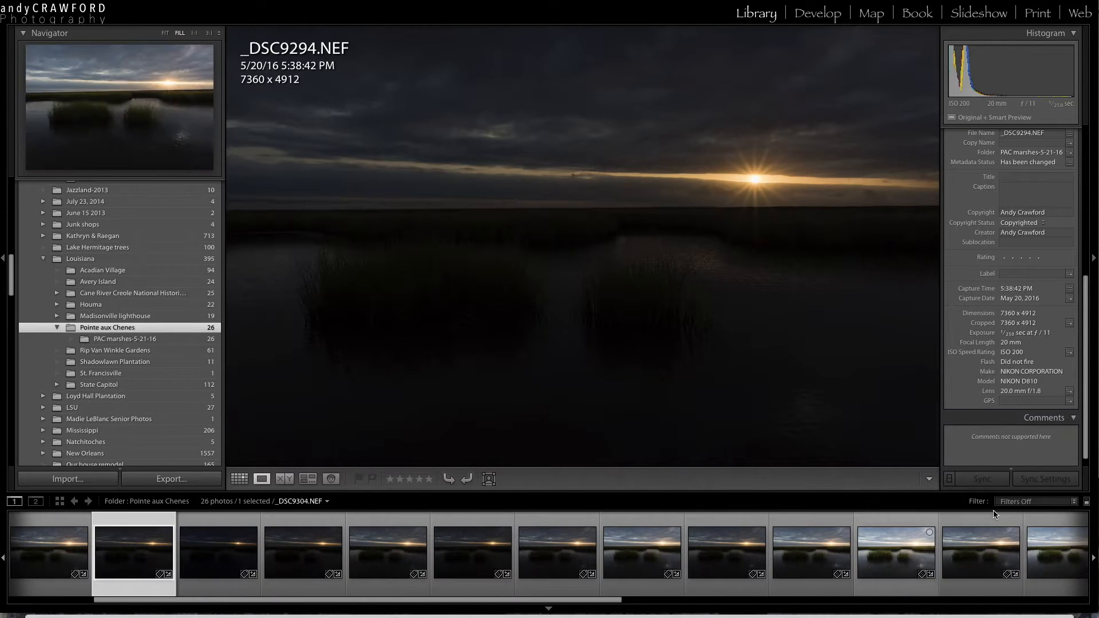
pyautogui.click(1014, 502)
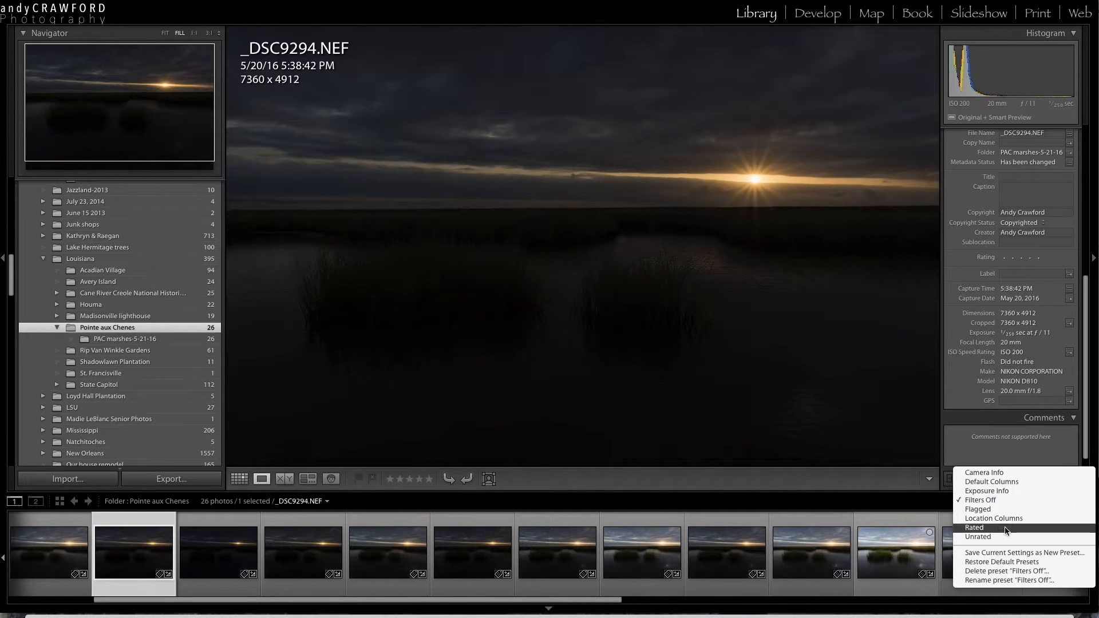
pyautogui.click(1007, 527)
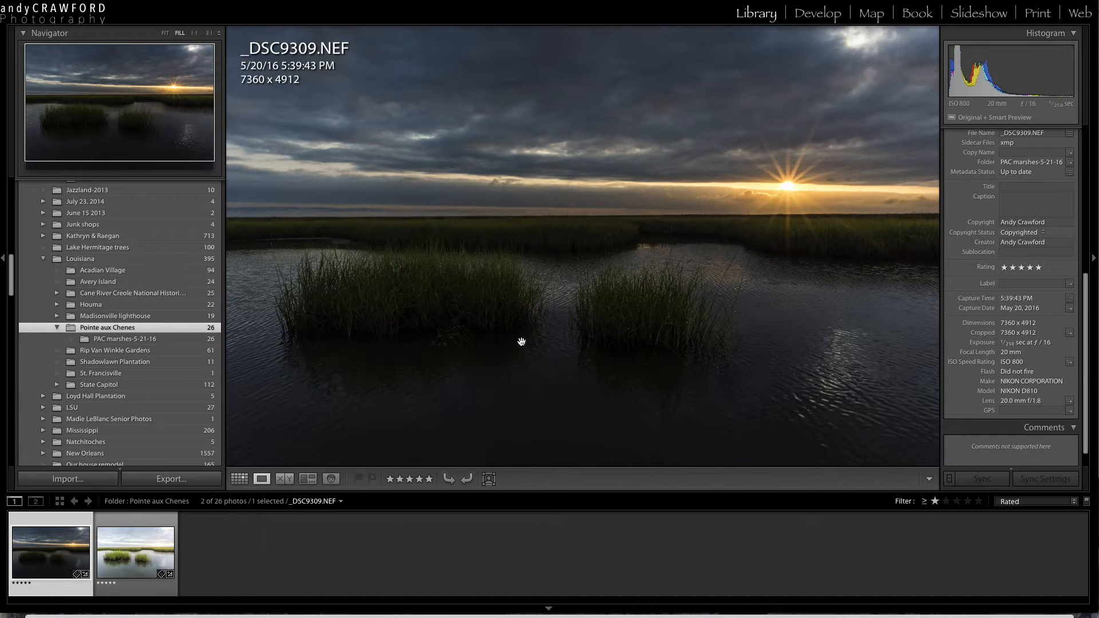
pyautogui.click(142, 538)
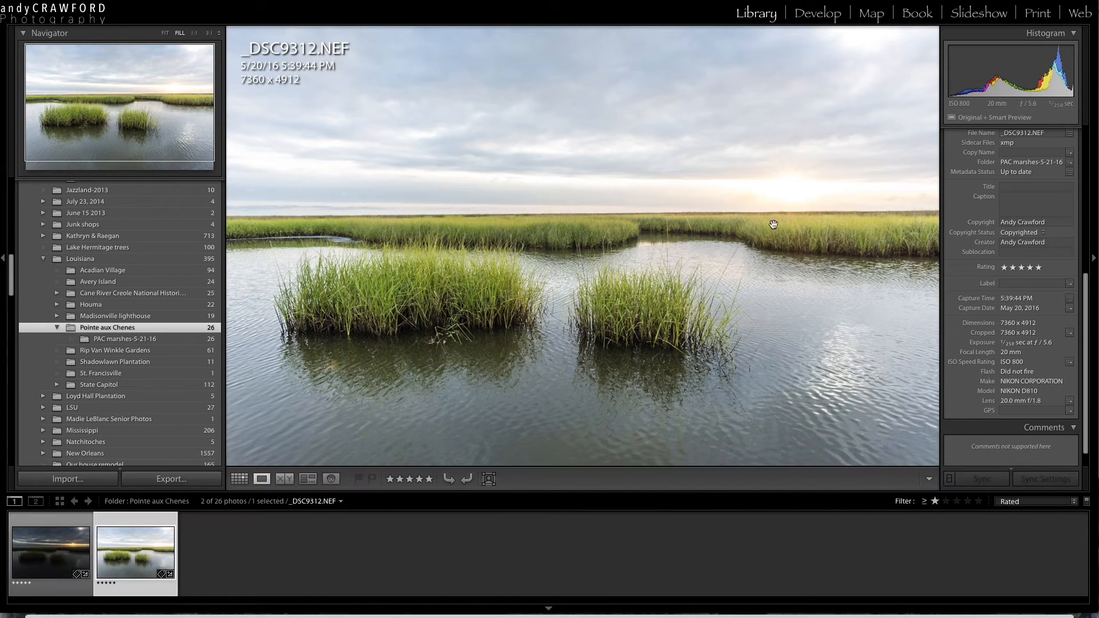
pyautogui.click(50, 550)
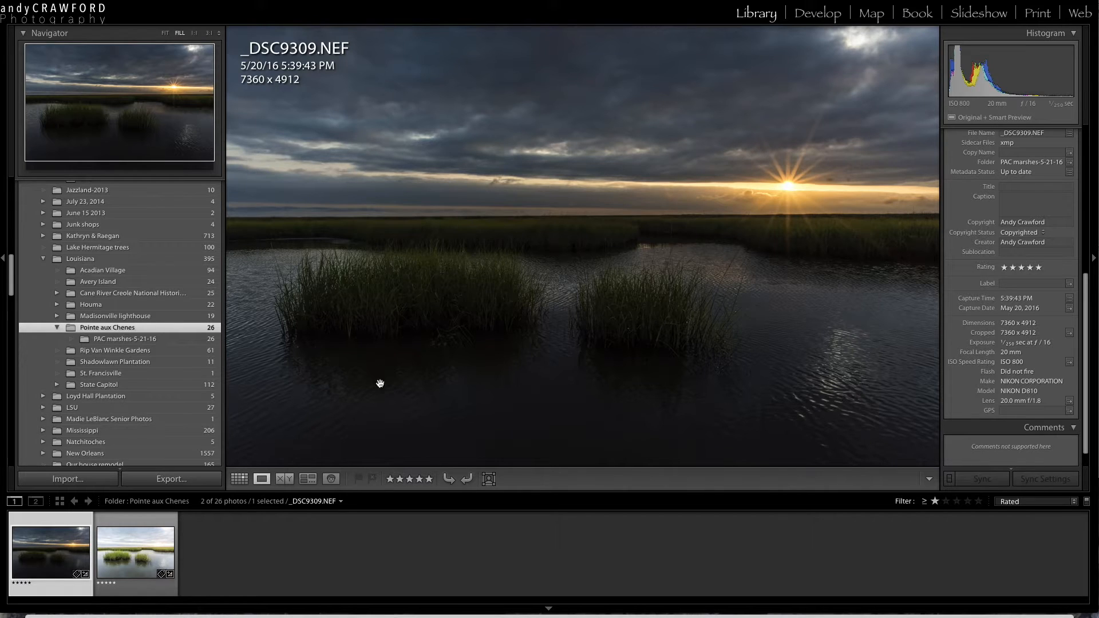
# - Turn the photo filter off to show the whole folder and reapply the Rated filter
pyautogui.click(1035, 503)
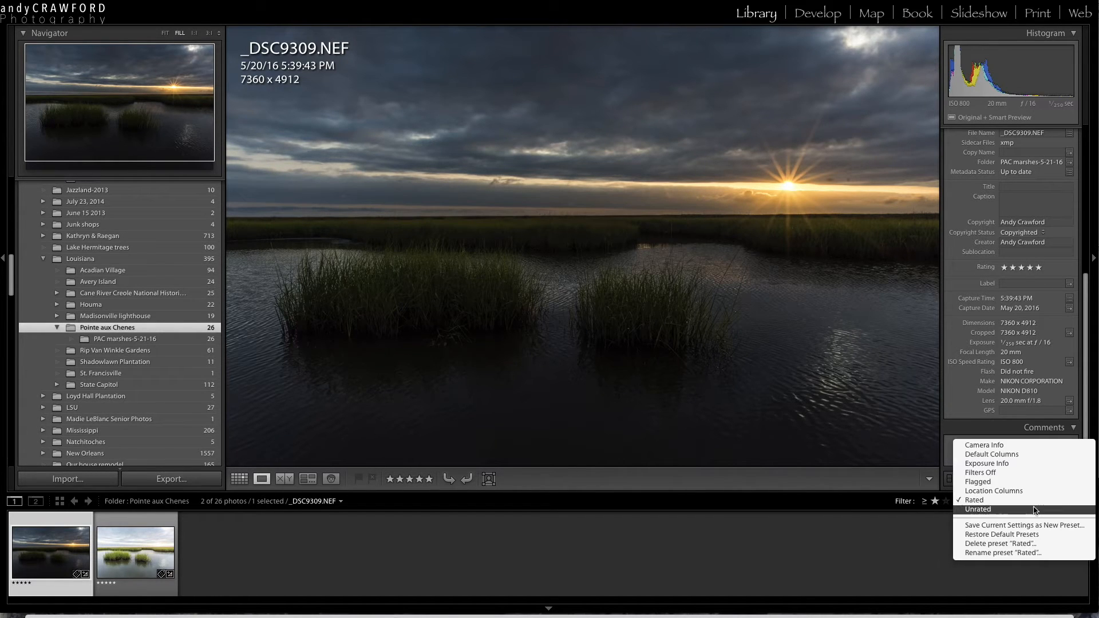
pyautogui.click(1006, 473)
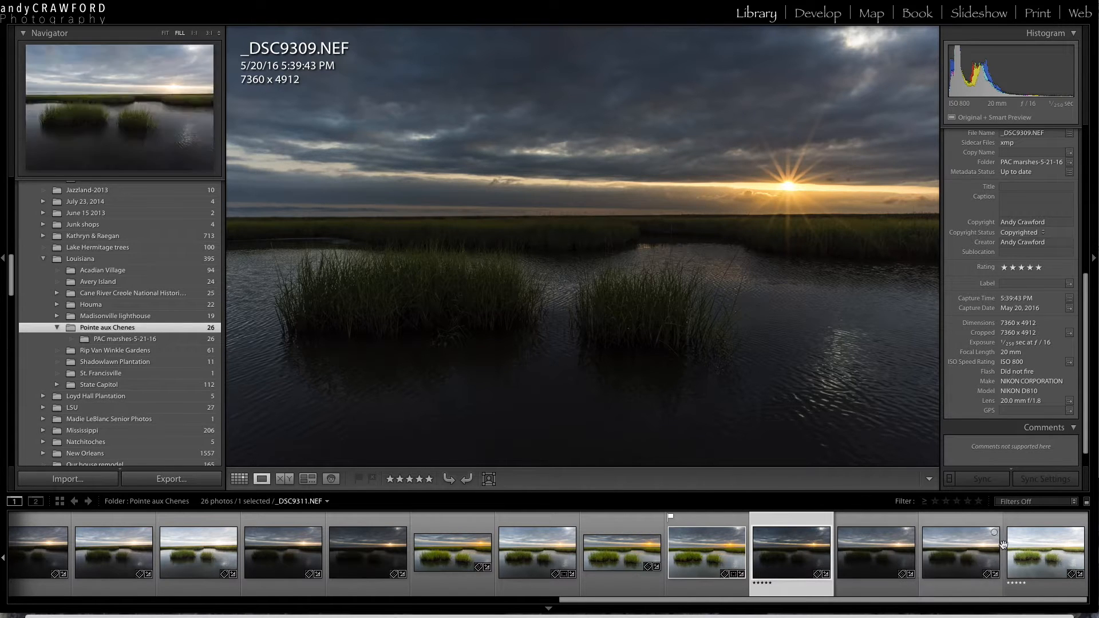
pyautogui.click(1017, 502)
pyautogui.click(1008, 528)
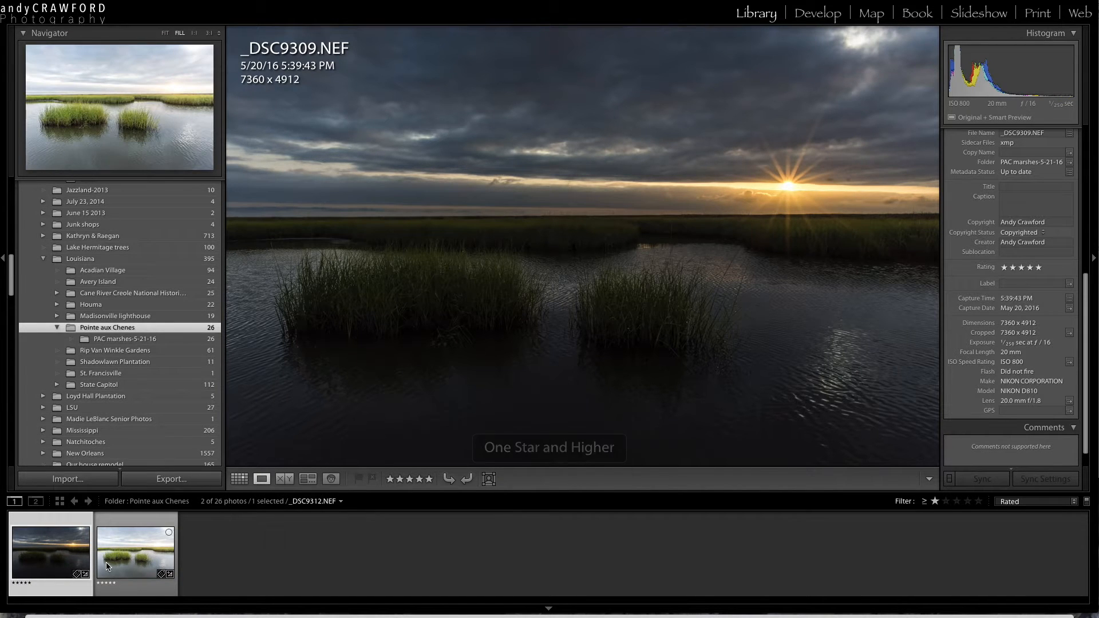
# - Select both rated exposures, _DSC9309.NEF and _DSC9312.NEF, and start an HDR photo merge
pyautogui.keyDown('super'); pyautogui.click(118, 549); pyautogui.keyUp('super')
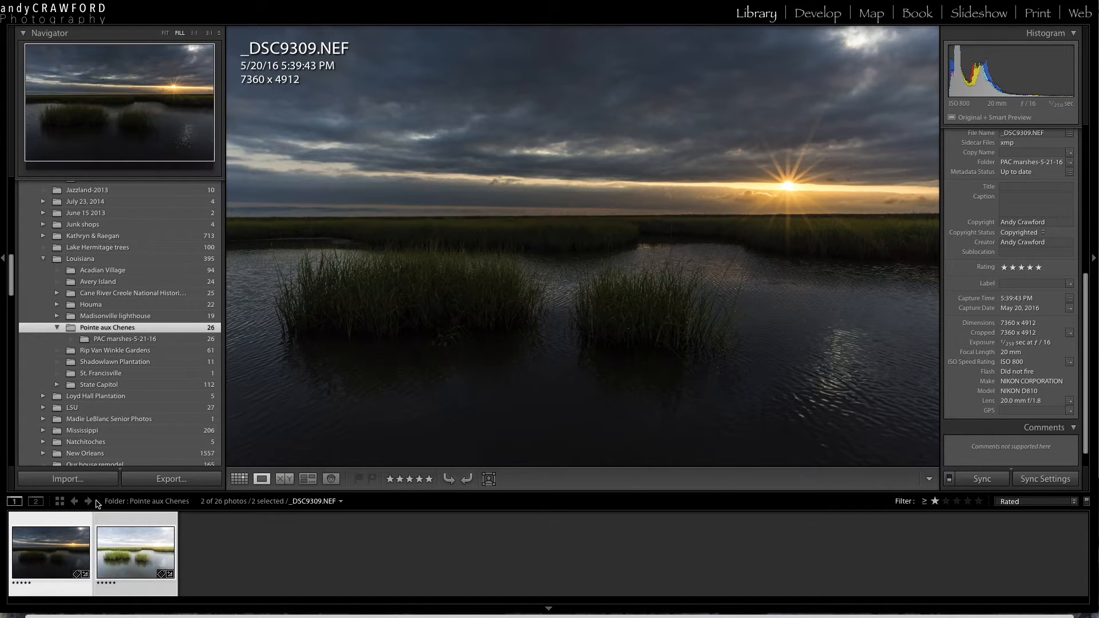
pyautogui.rightClick(152, 562)
pyautogui.moveTo(177, 367)
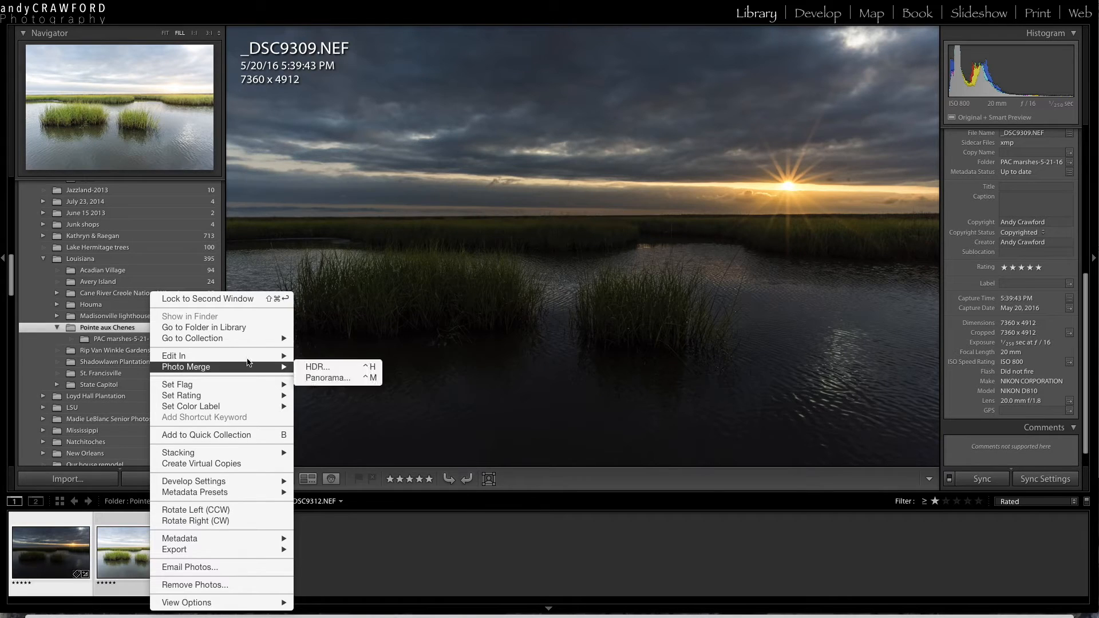
pyautogui.click(322, 369)
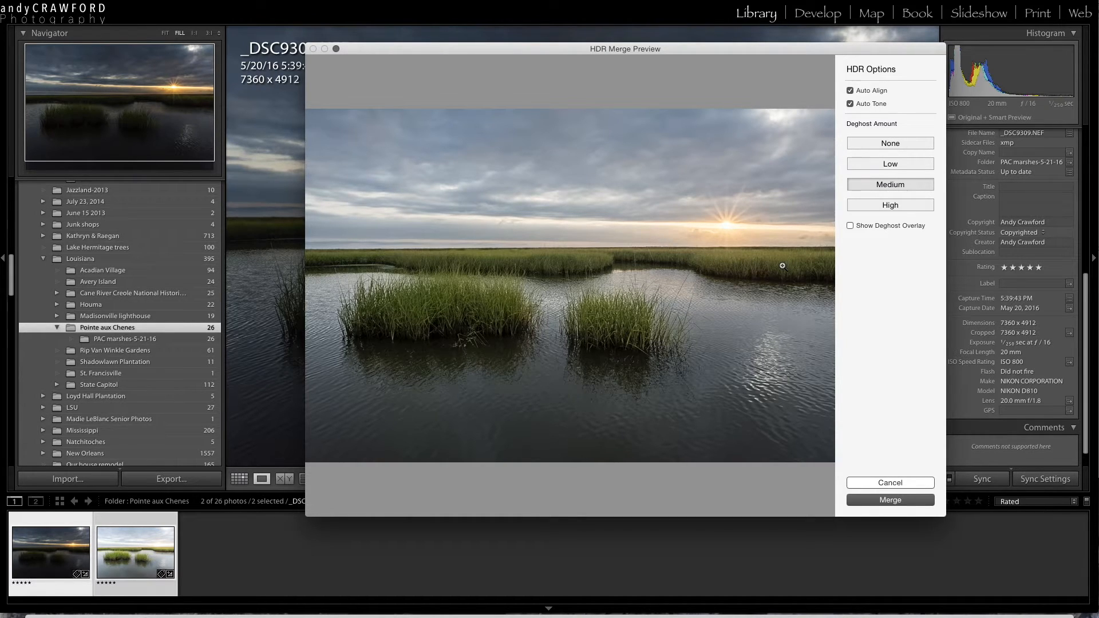
# - Check the deghost overlay on the HDR preview, hide it again, and merge the two exposures
pyautogui.click(849, 226)
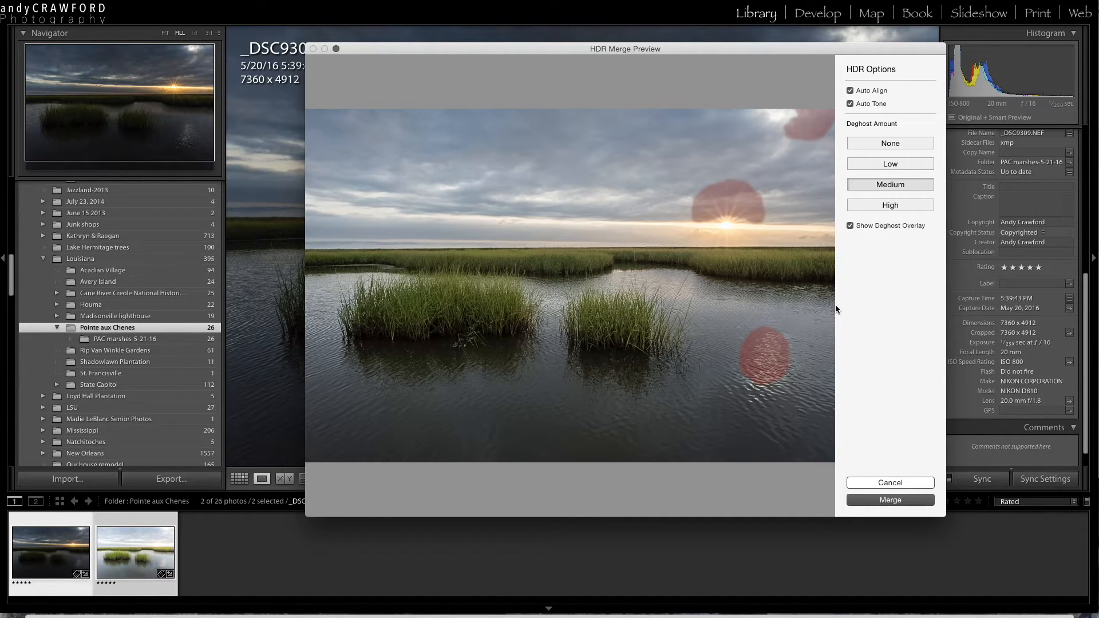
pyautogui.click(846, 227)
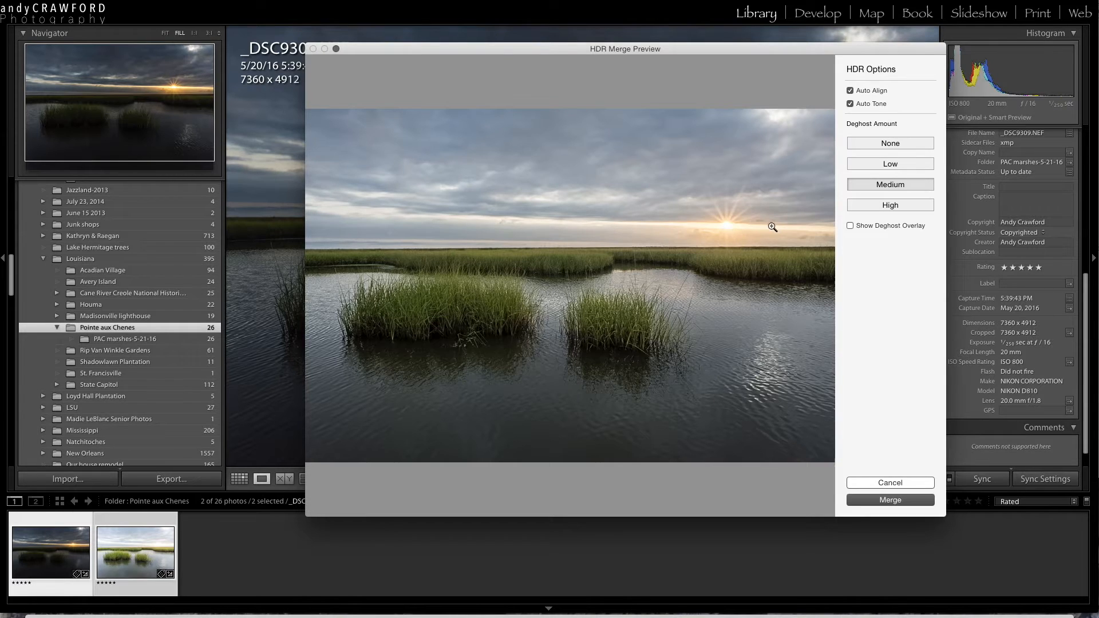
pyautogui.click(890, 500)
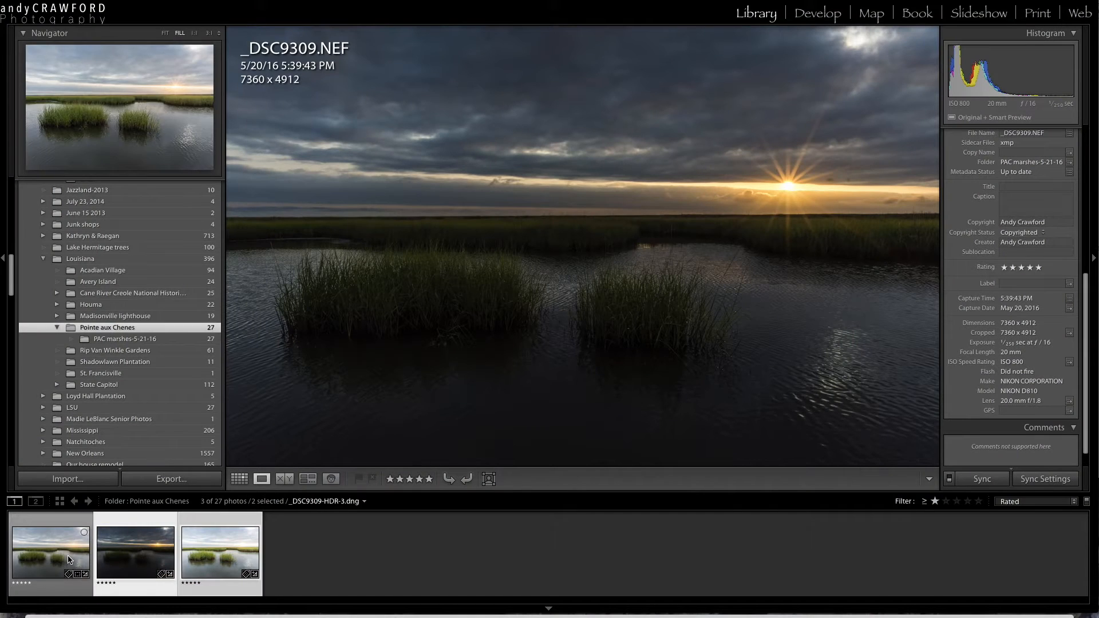
# - Compare the two source exposures with the merged HDR photo and open the HDR in the Develop module
pyautogui.click(218, 559)
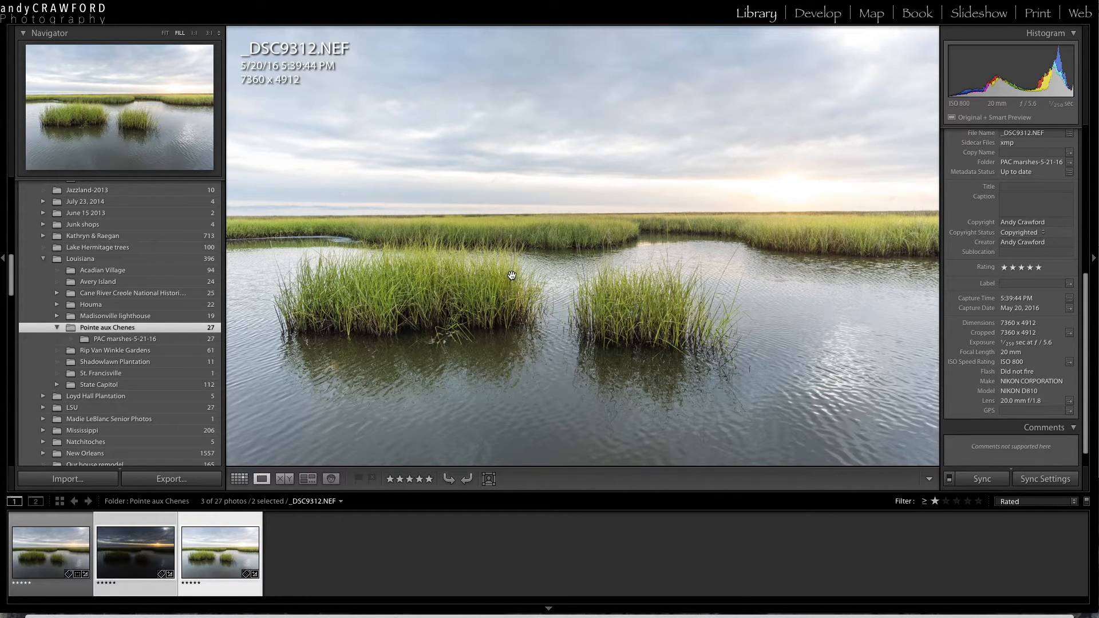
pyautogui.click(148, 562)
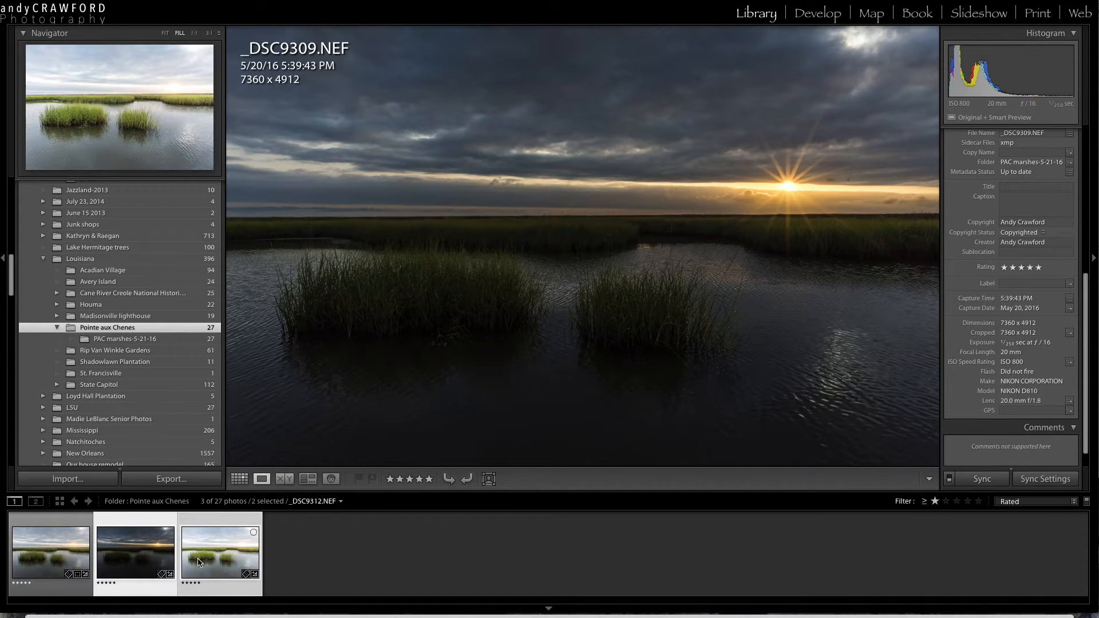
pyautogui.click(257, 567)
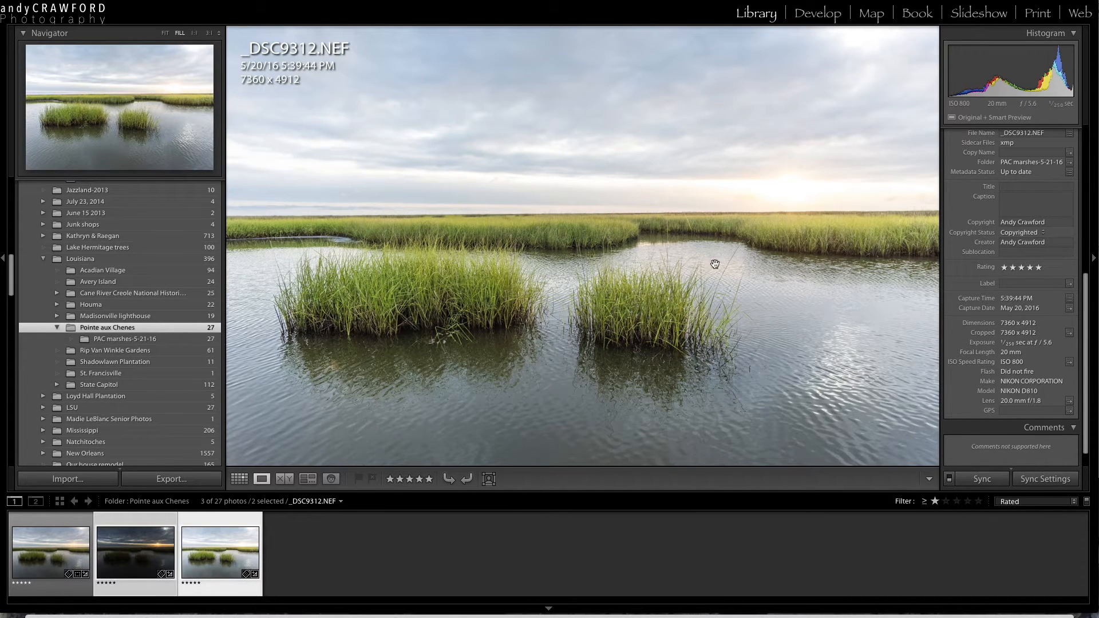
pyautogui.click(64, 544)
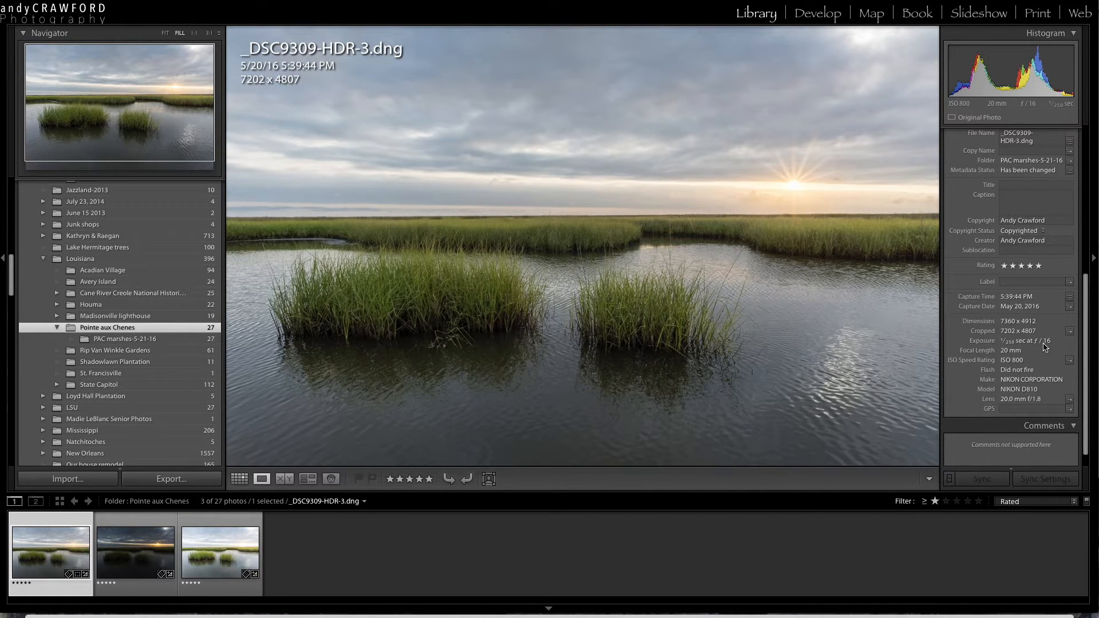
pyautogui.click(823, 24)
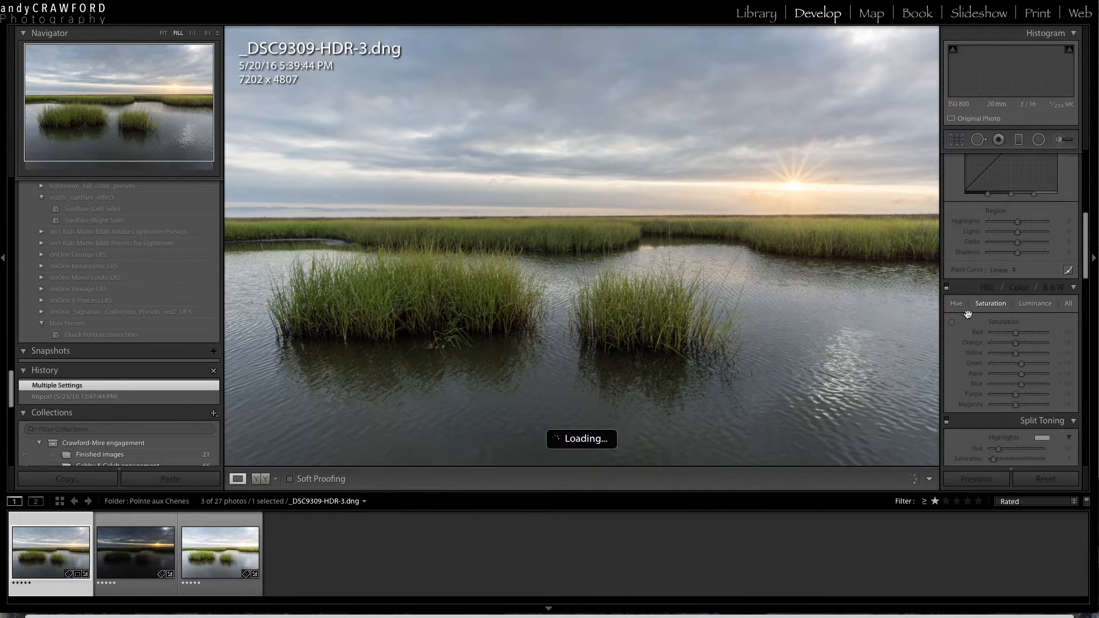
# - Adjust the HDR photo's basic tones: Shadows to +100, Whites to +29 and Blacks to -43
pyautogui.scroll(10, 999, 406)
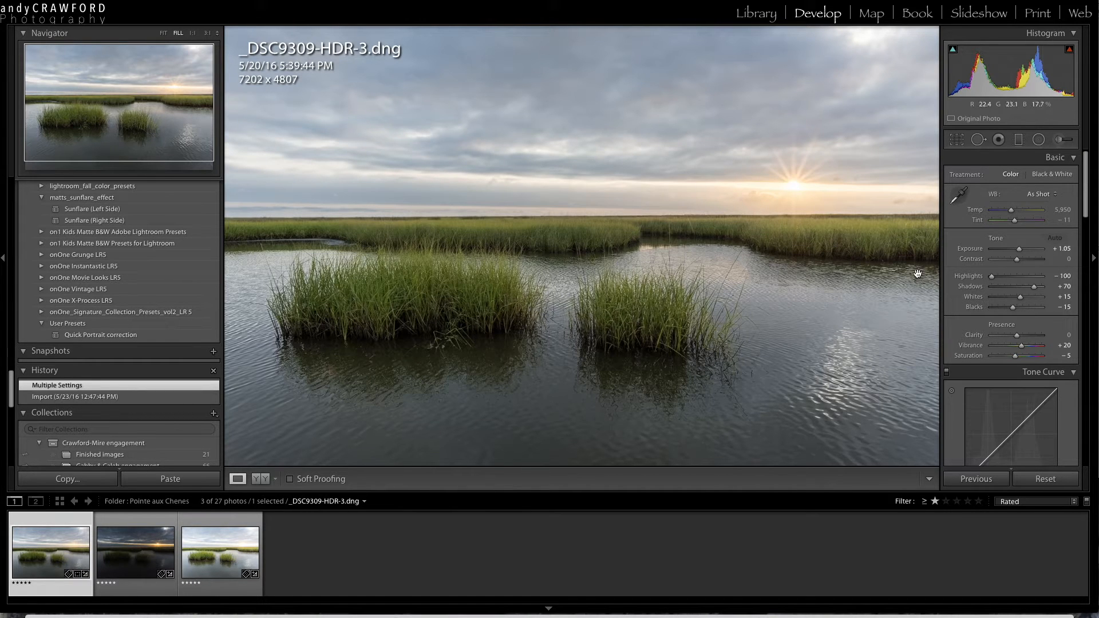
pyautogui.moveTo(975, 288); pyautogui.dragTo(1047, 289)
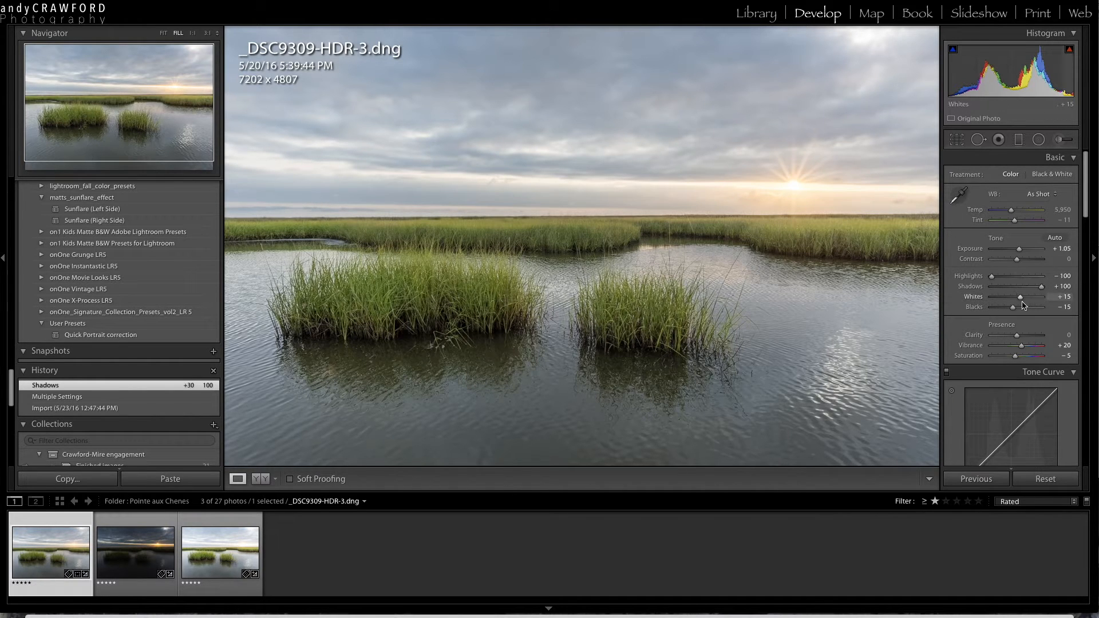
pyautogui.moveTo(1022, 299); pyautogui.dragTo(1034, 298)
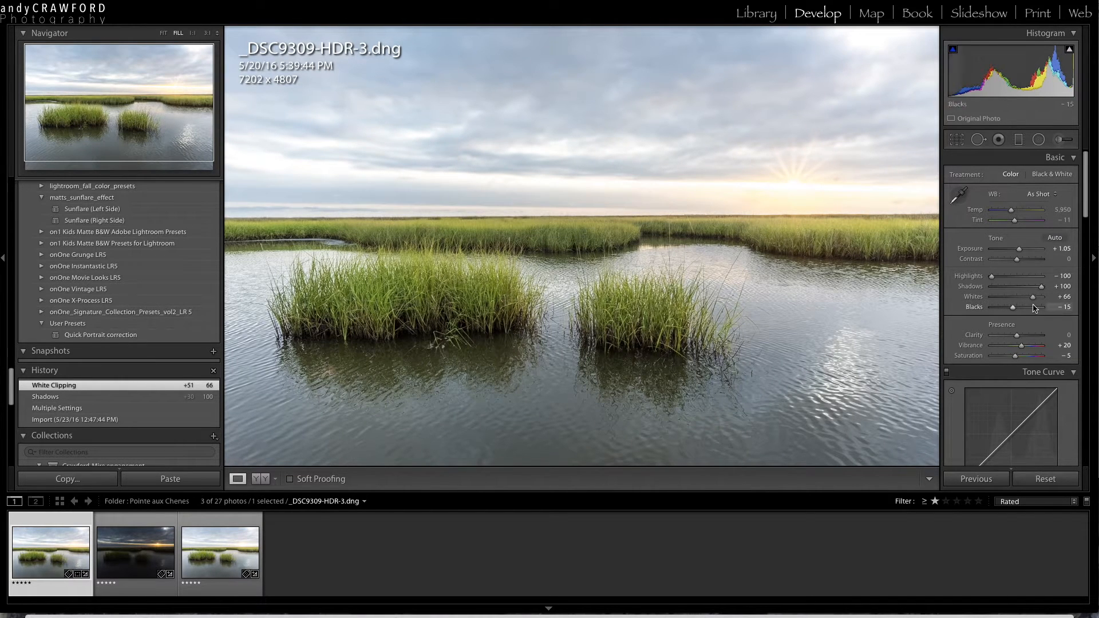
pyautogui.moveTo(1034, 302); pyautogui.dragTo(1010, 309)
pyautogui.press('alt')
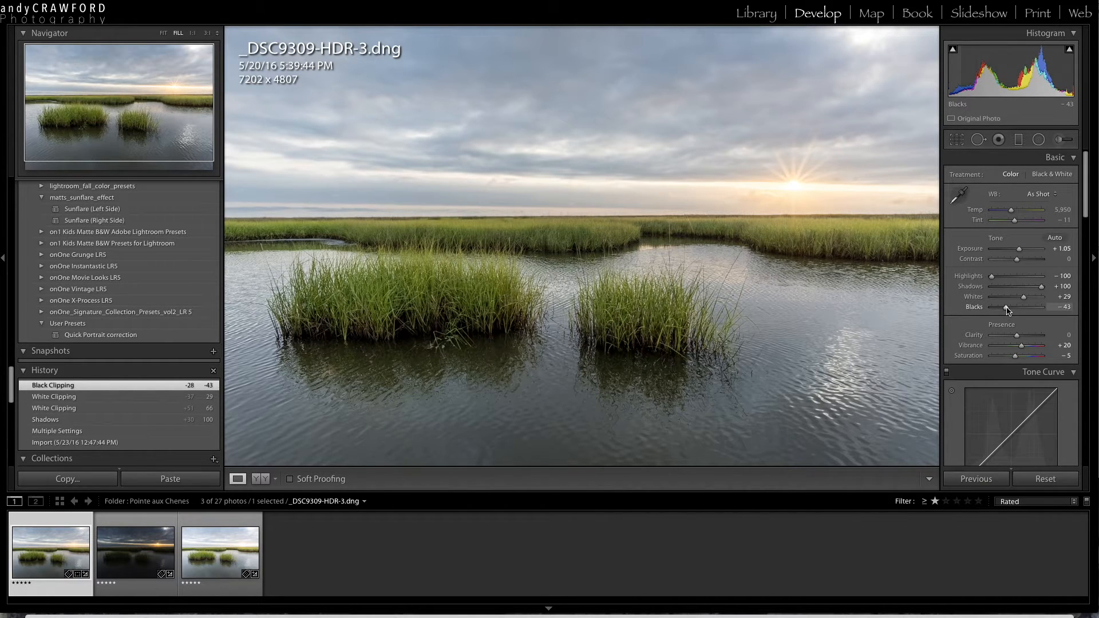
pyautogui.press('alt')
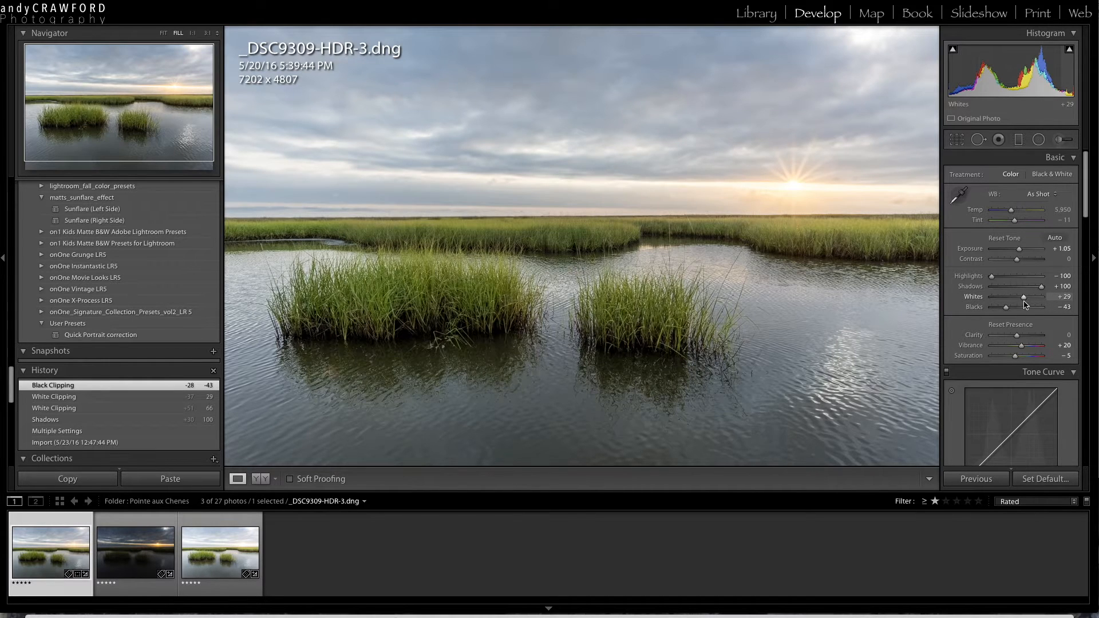
# - Fine-tune the HDR photo's Whites to +17 and Blacks to -28 with the help of the clipping preview
pyautogui.keyDown('alt'); pyautogui.click(1024, 297); pyautogui.keyUp('alt')
pyautogui.moveTo(1023, 297); pyautogui.dragTo(1023, 299)
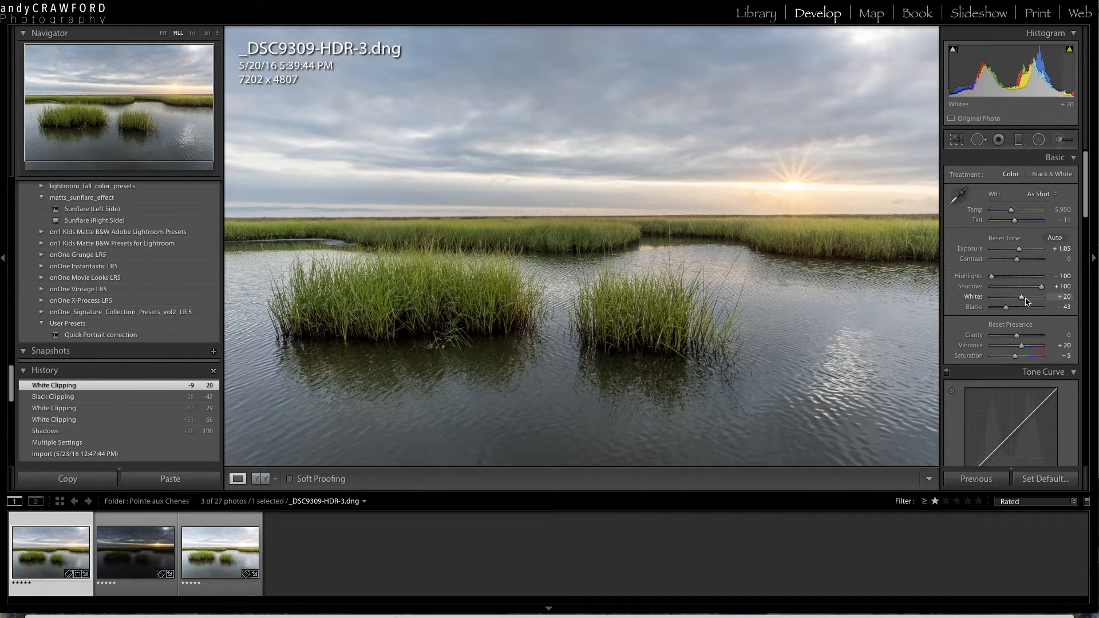
pyautogui.moveTo(1024, 302); pyautogui.dragTo(1009, 314)
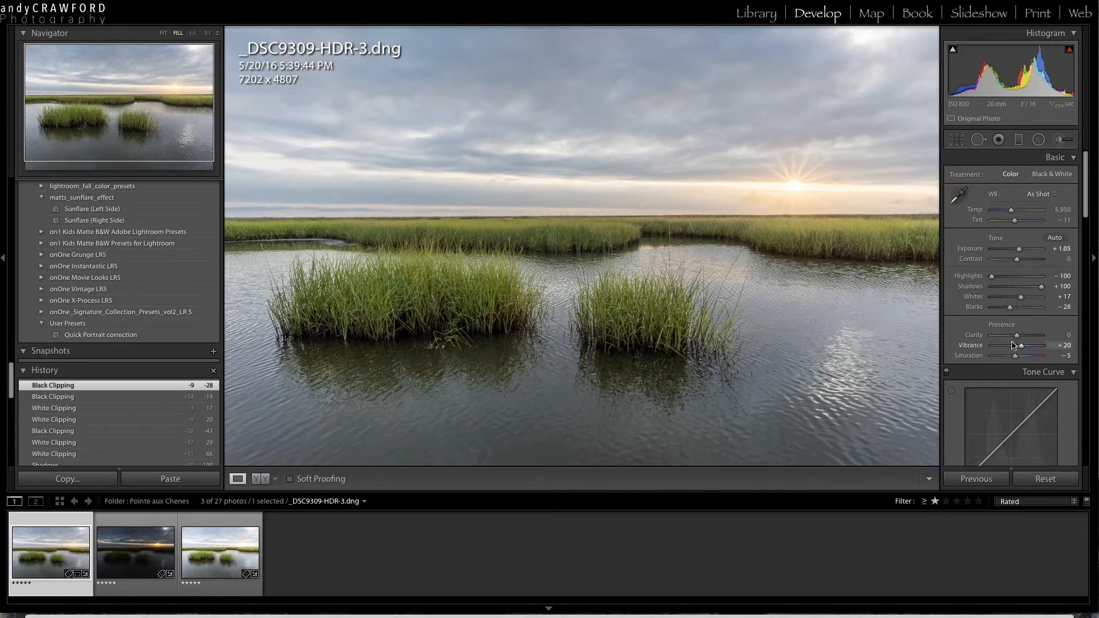
# - View the HDR photo at its original Import state in the edit history
pyautogui.scroll(-5, 152, 378)
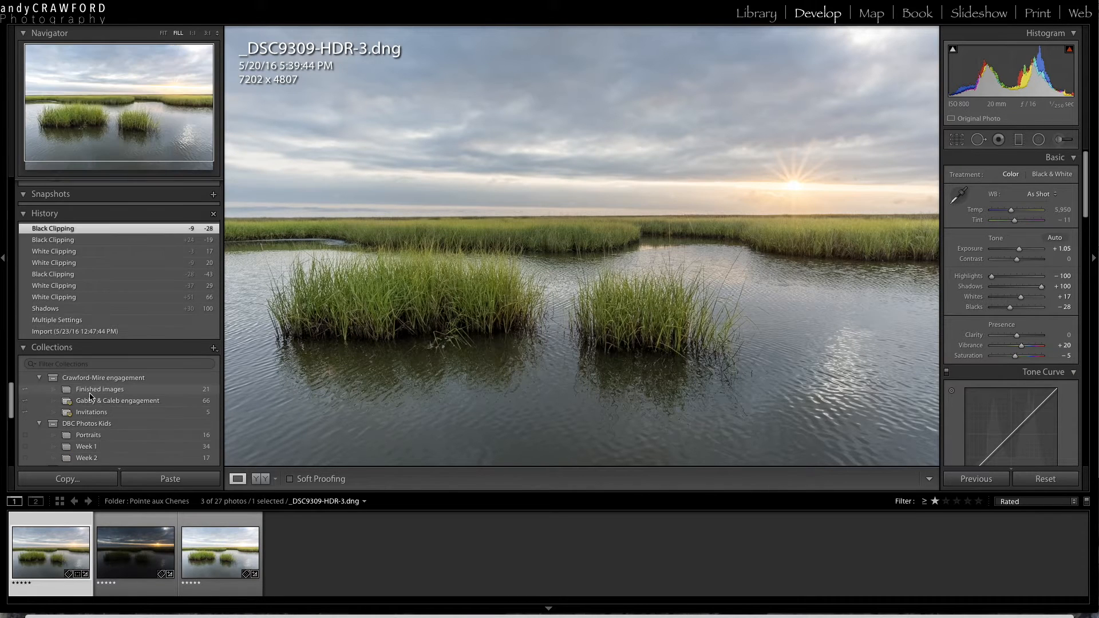
pyautogui.click(62, 332)
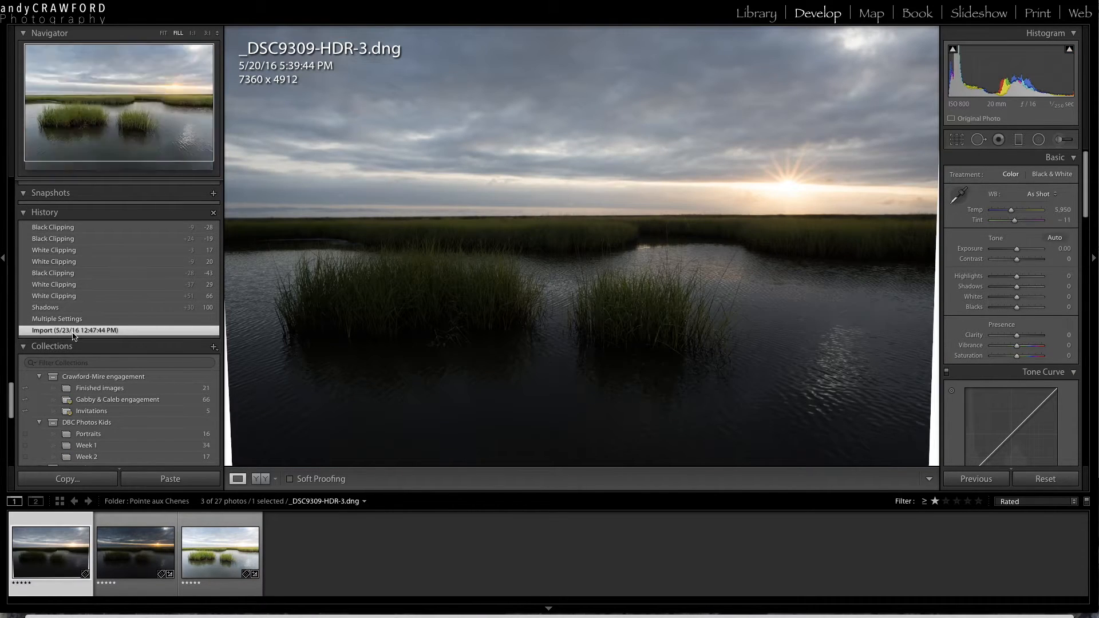
# - Return the photo to its most recent history state and set Clarity to +13, Saturation to +3 and Vibrance to +26
pyautogui.scroll(3, 77, 312)
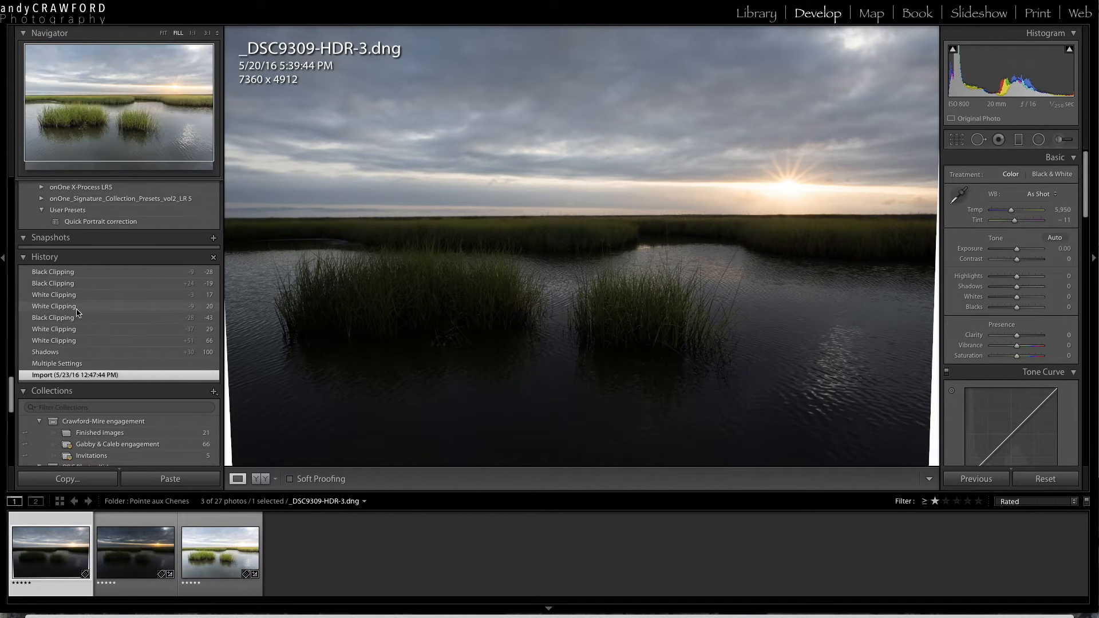
pyautogui.click(85, 332)
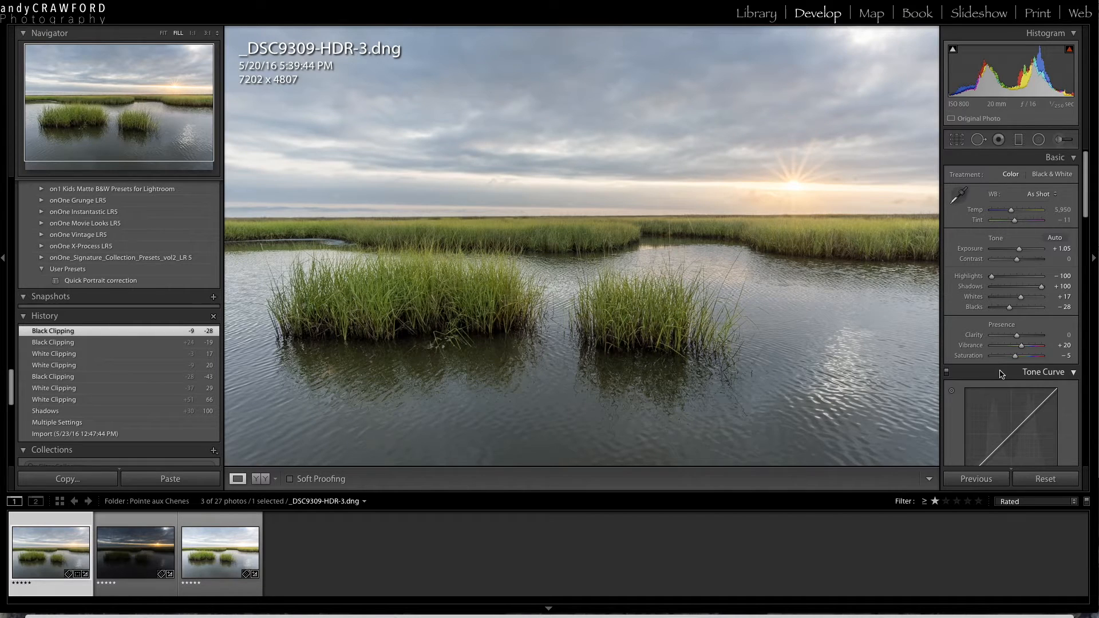
pyautogui.moveTo(1018, 339); pyautogui.dragTo(1020, 339)
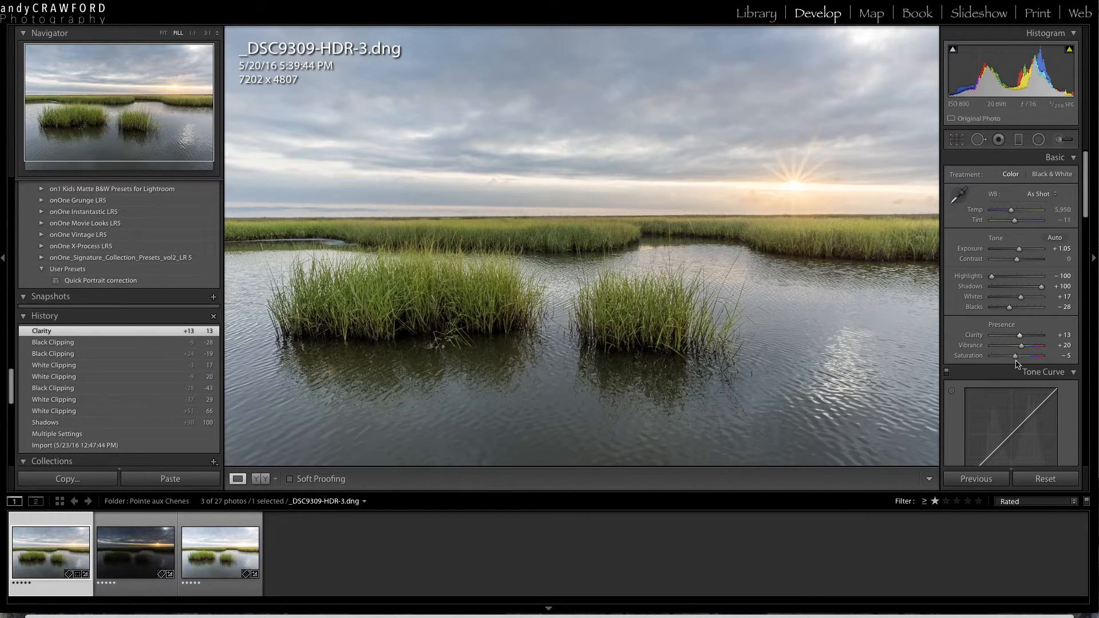
pyautogui.moveTo(1014, 358); pyautogui.dragTo(1017, 356)
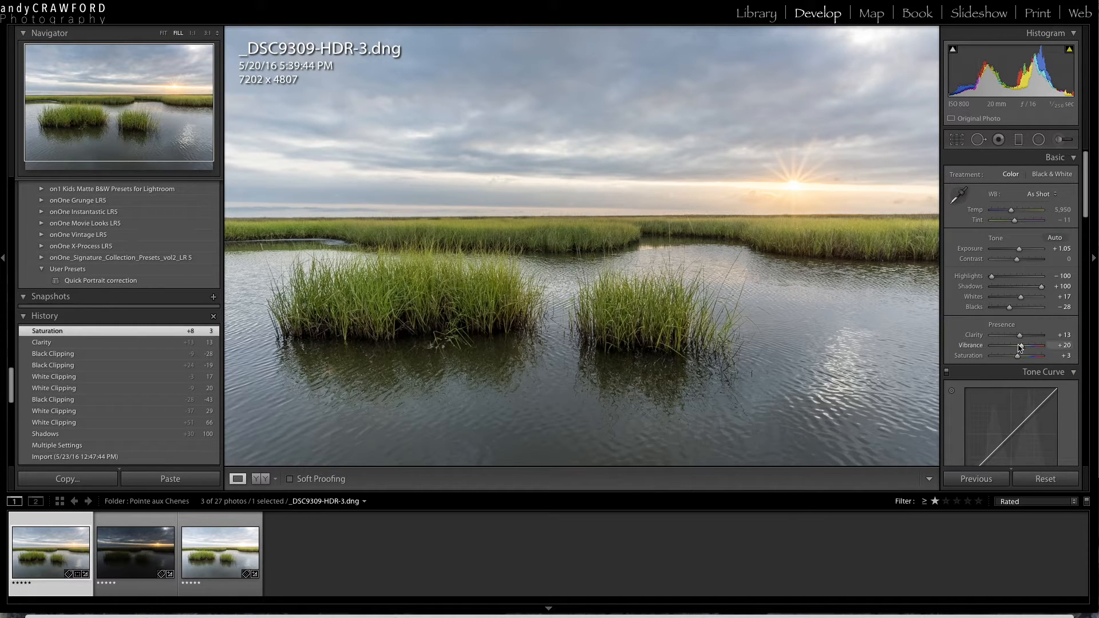
pyautogui.moveTo(1021, 347); pyautogui.dragTo(1023, 348)
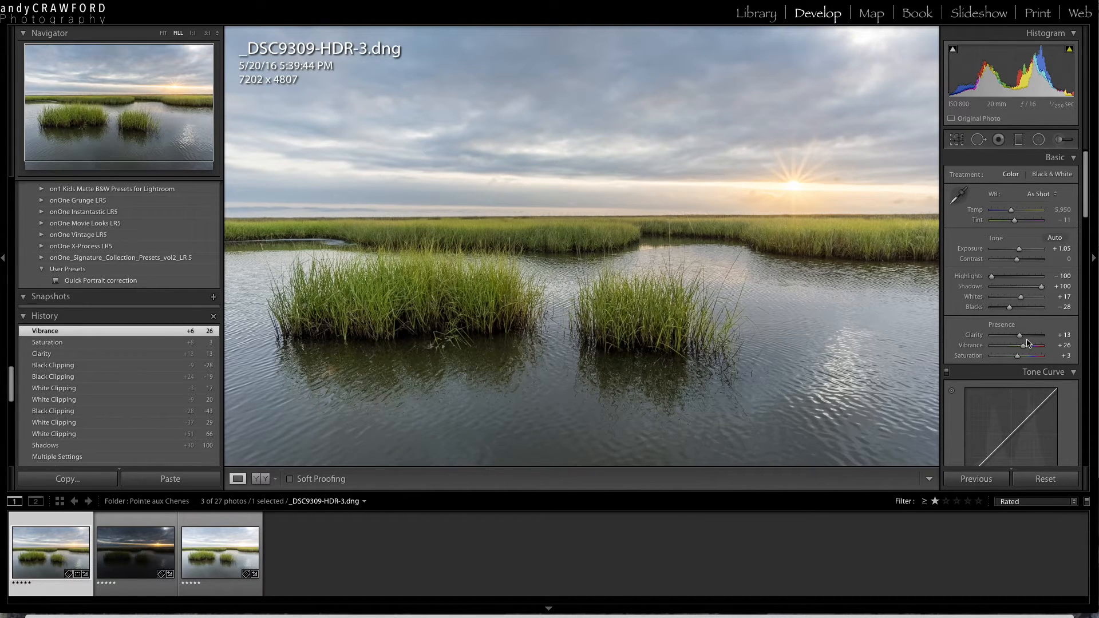
# - Set the photo's luminance noise reduction to 30
pyautogui.scroll(-5, 968, 348)
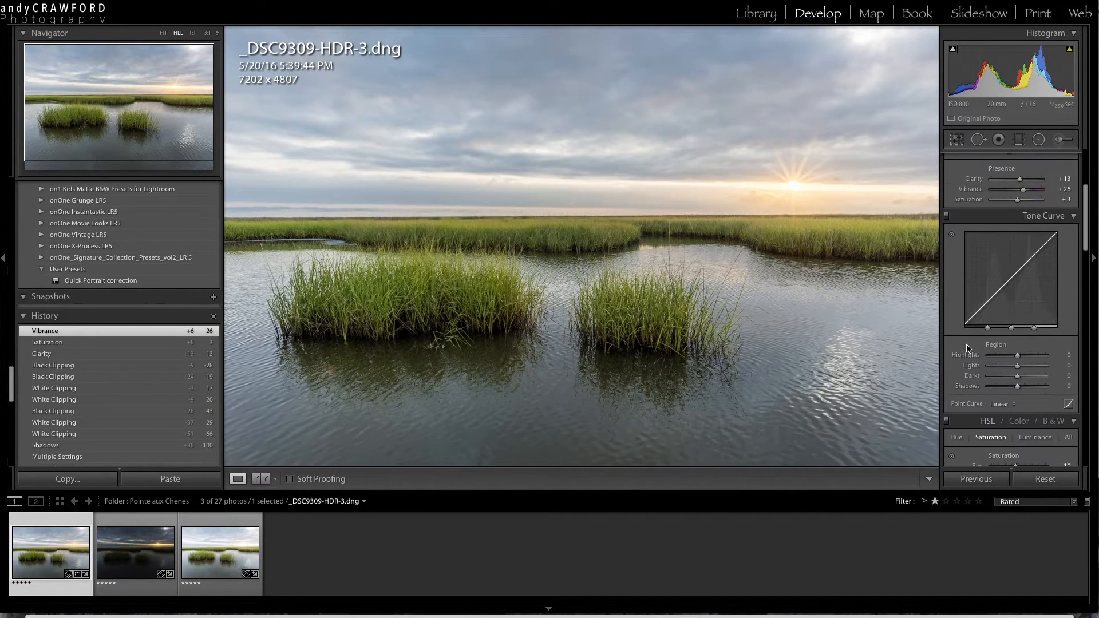
pyautogui.scroll(-20, 967, 347)
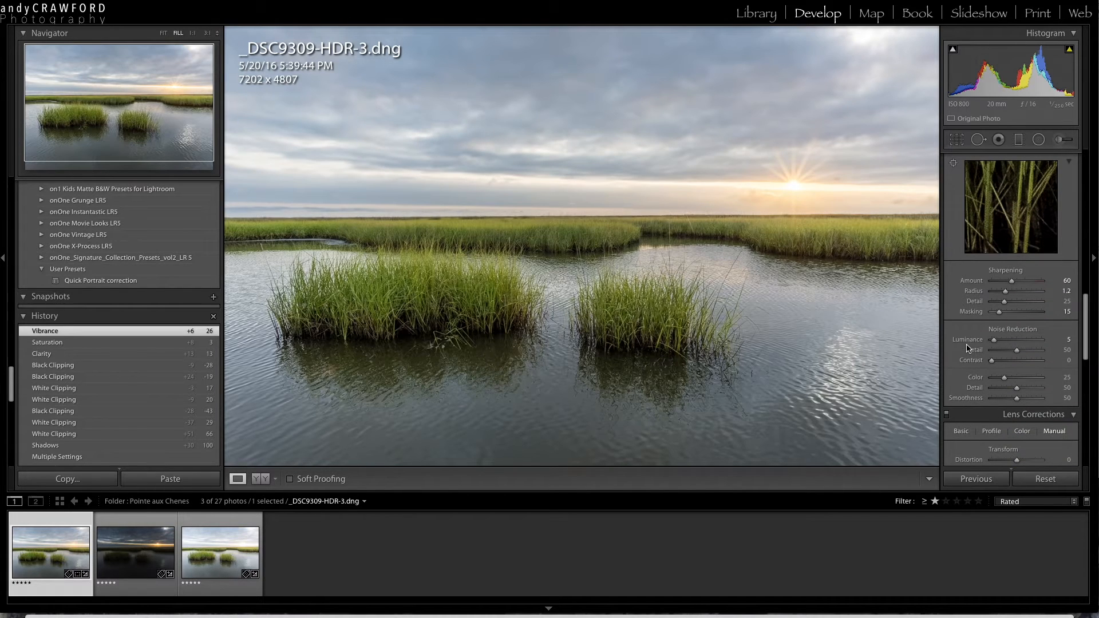
pyautogui.scroll(2, 990, 366)
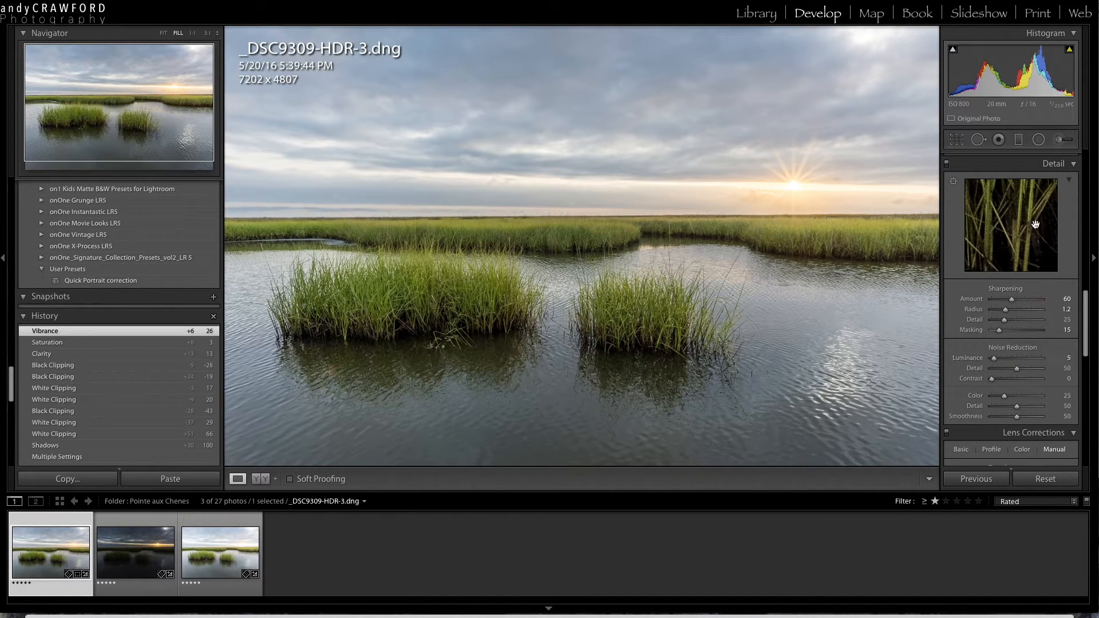
pyautogui.scroll(1, 1055, 283)
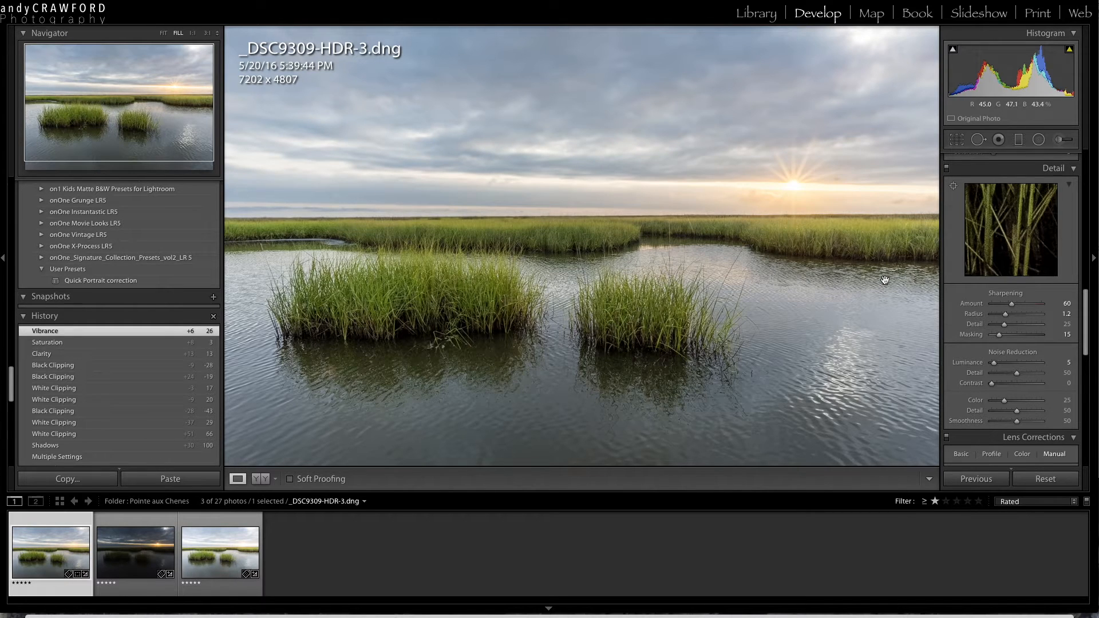
pyautogui.click(1064, 364)
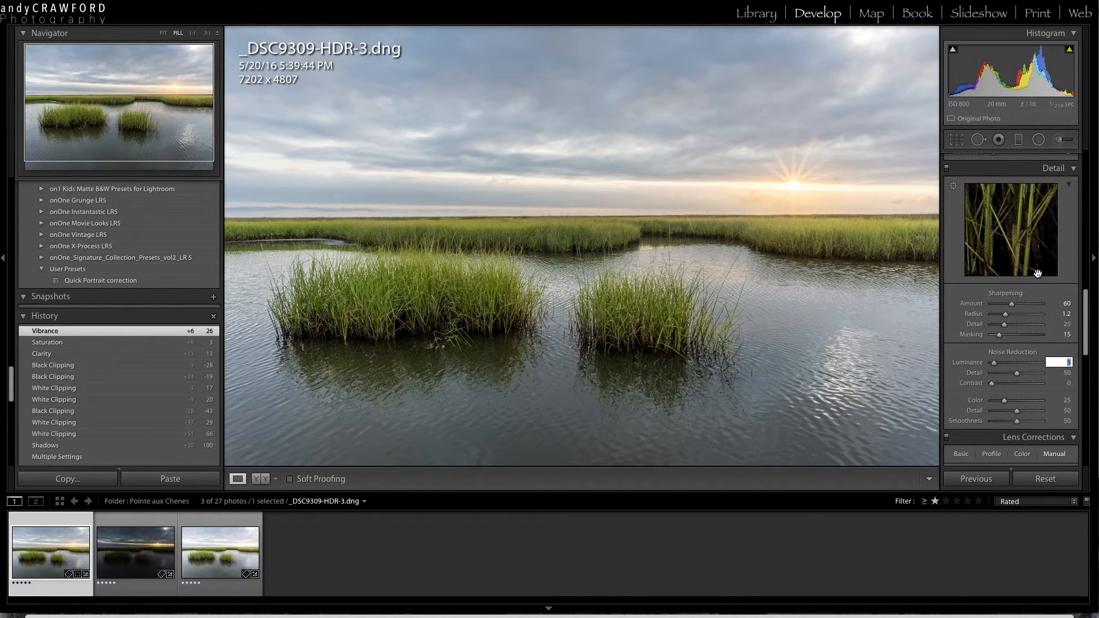
pyautogui.write('30')
# - Set the sharpening Amount to 70 and its Radius to 1.4
pyautogui.click(1064, 303)
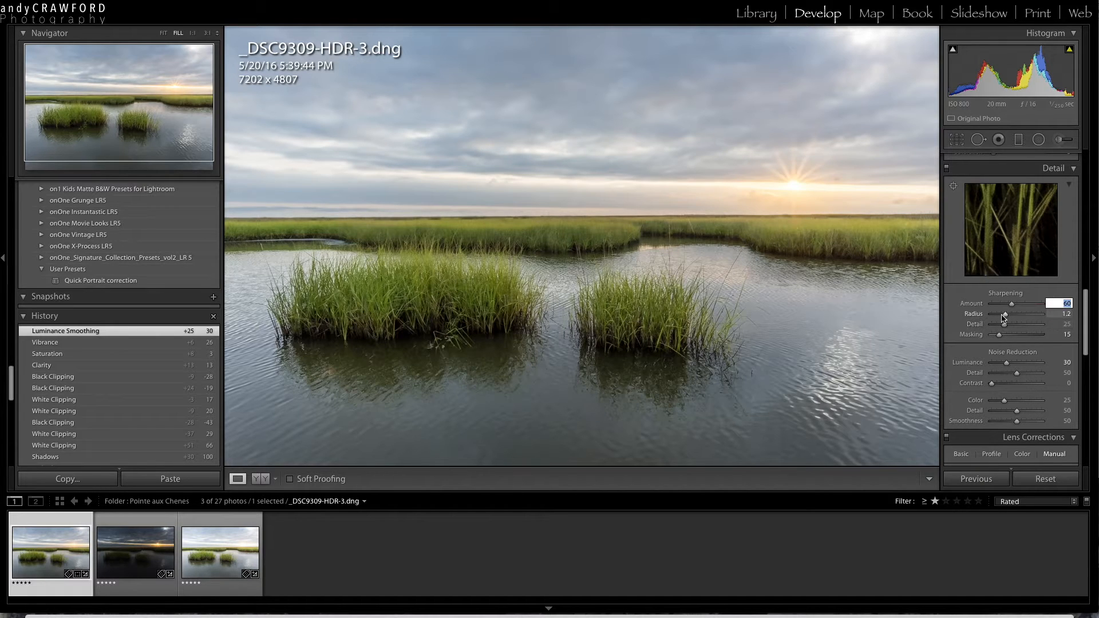
pyautogui.write('70')
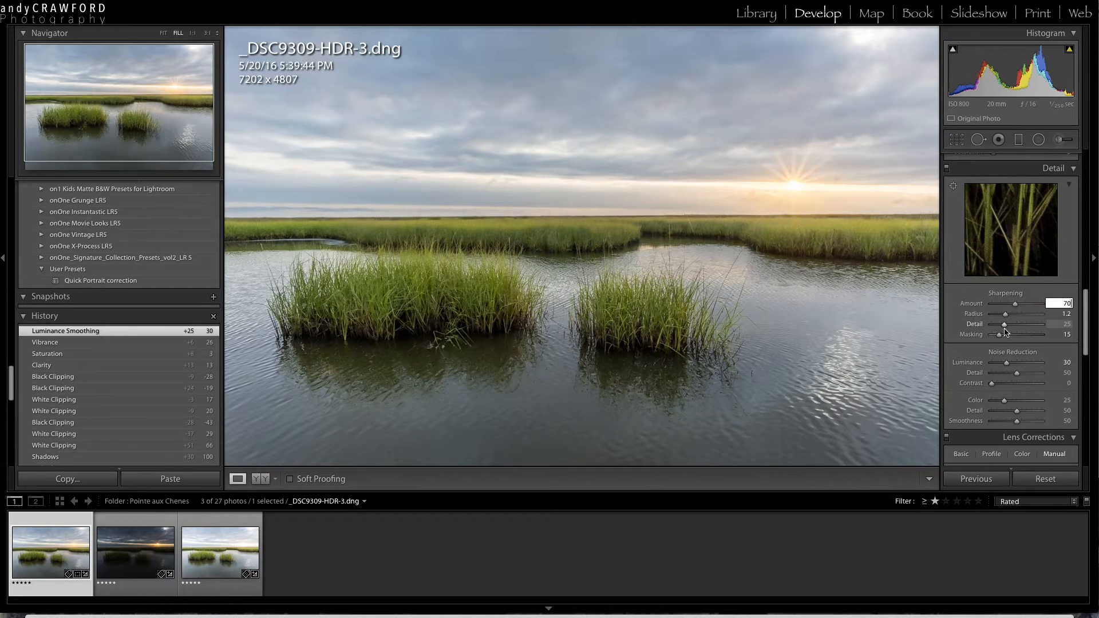
pyautogui.press('Tab')
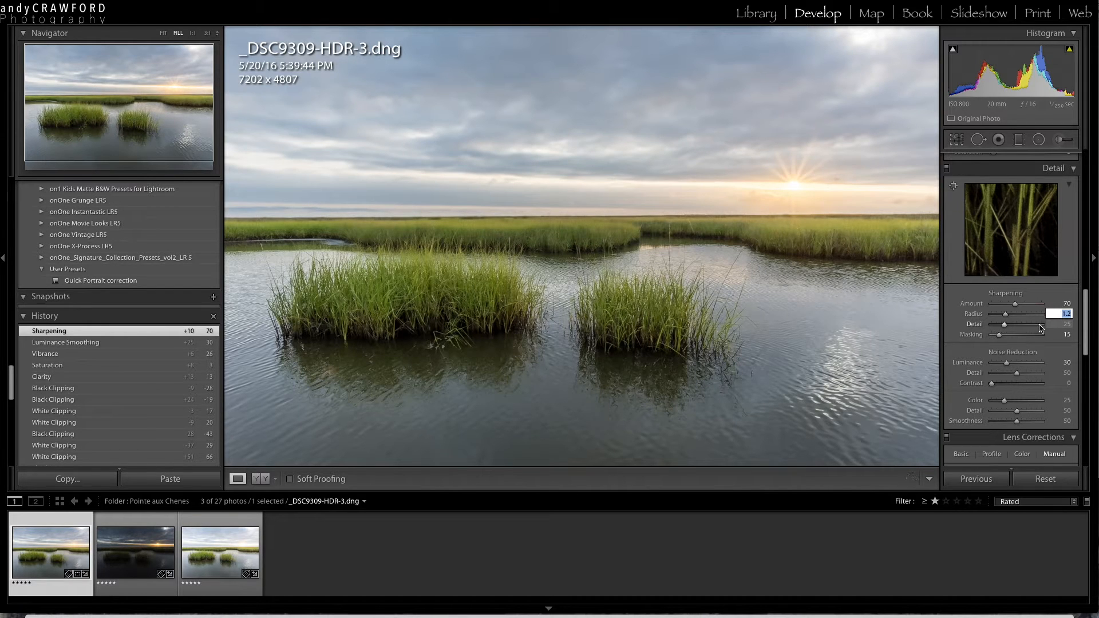
pyautogui.press('Return')
# - Raise the sharpening Masking to 69 with the help of the black-and-white mask preview, limiting sharpening to the grass and other edges
pyautogui.click(1060, 335)
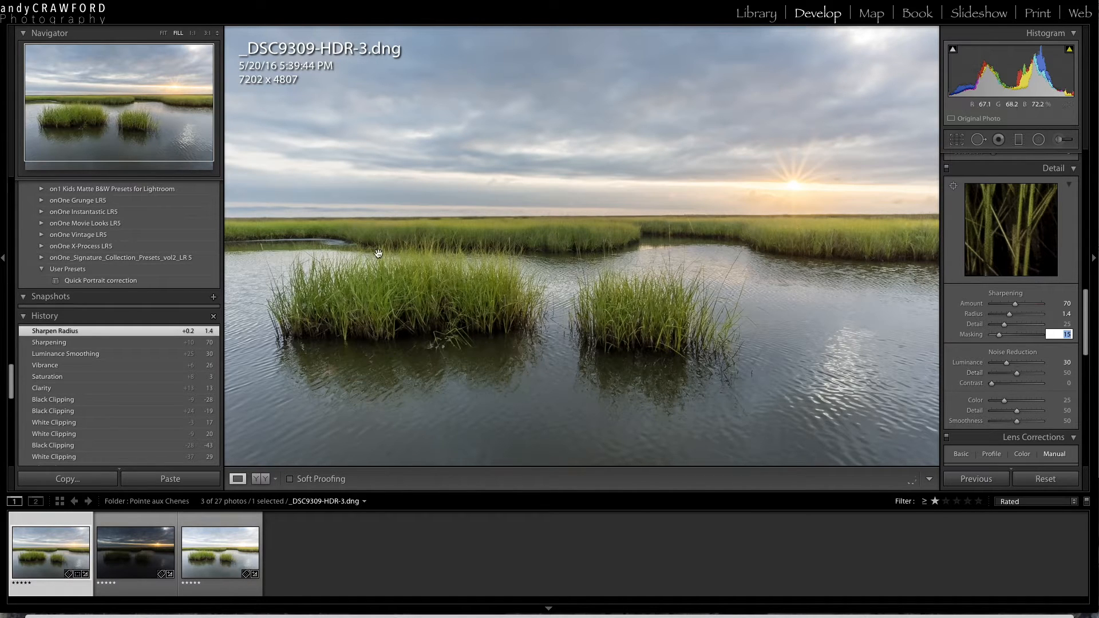
pyautogui.keyDown('alt'); pyautogui.click(999, 335); pyautogui.keyUp('alt')
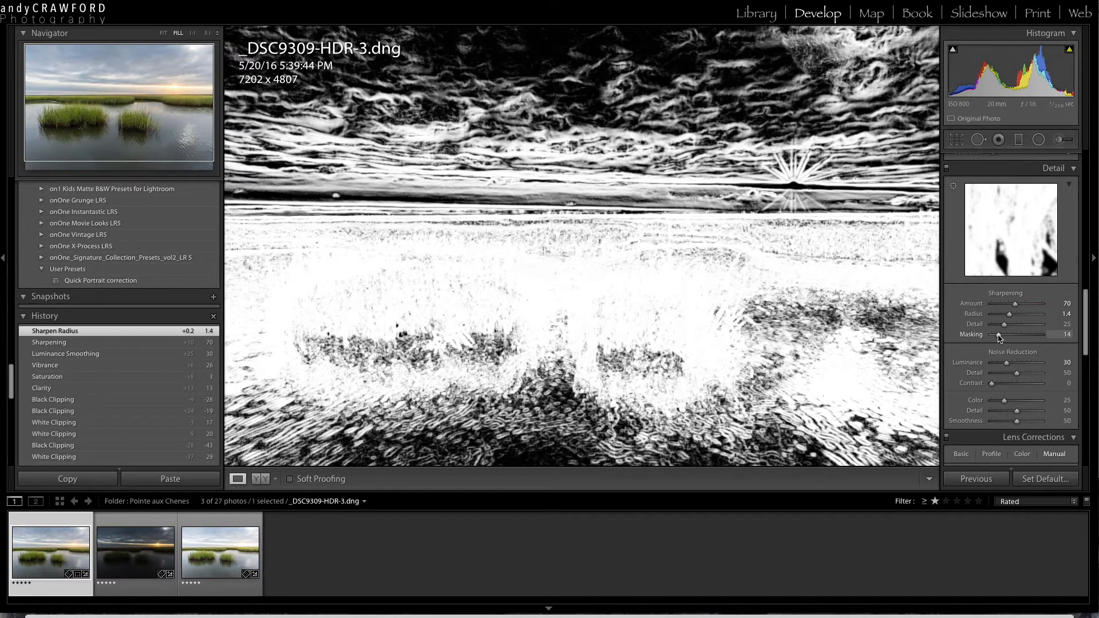
pyautogui.moveTo(999, 338); pyautogui.dragTo(1026, 332)
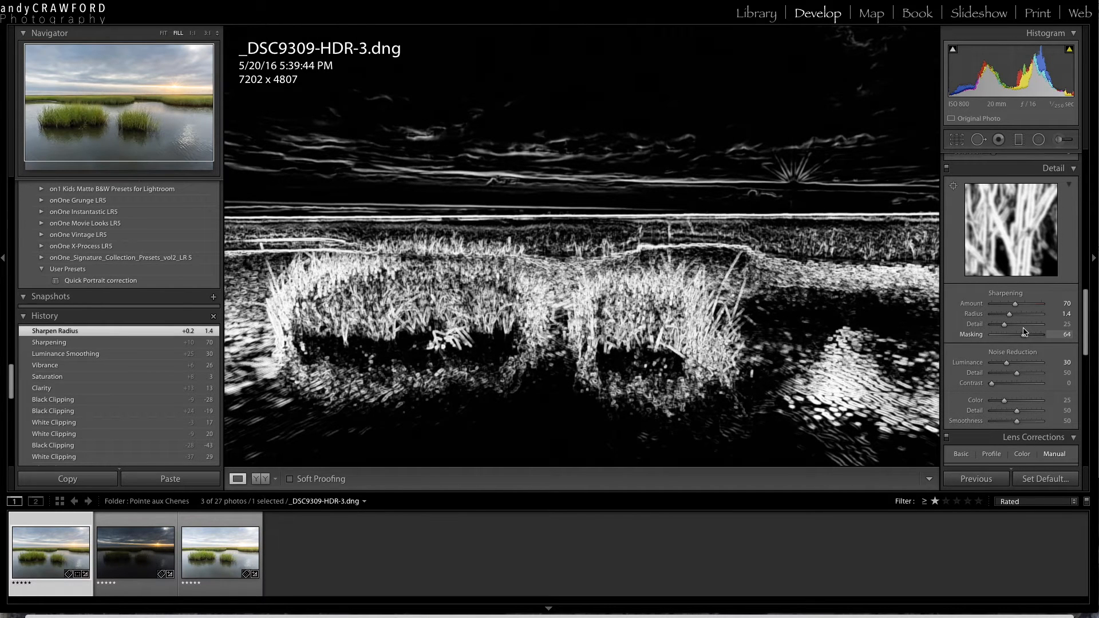
pyautogui.moveTo(1024, 332); pyautogui.dragTo(1027, 332)
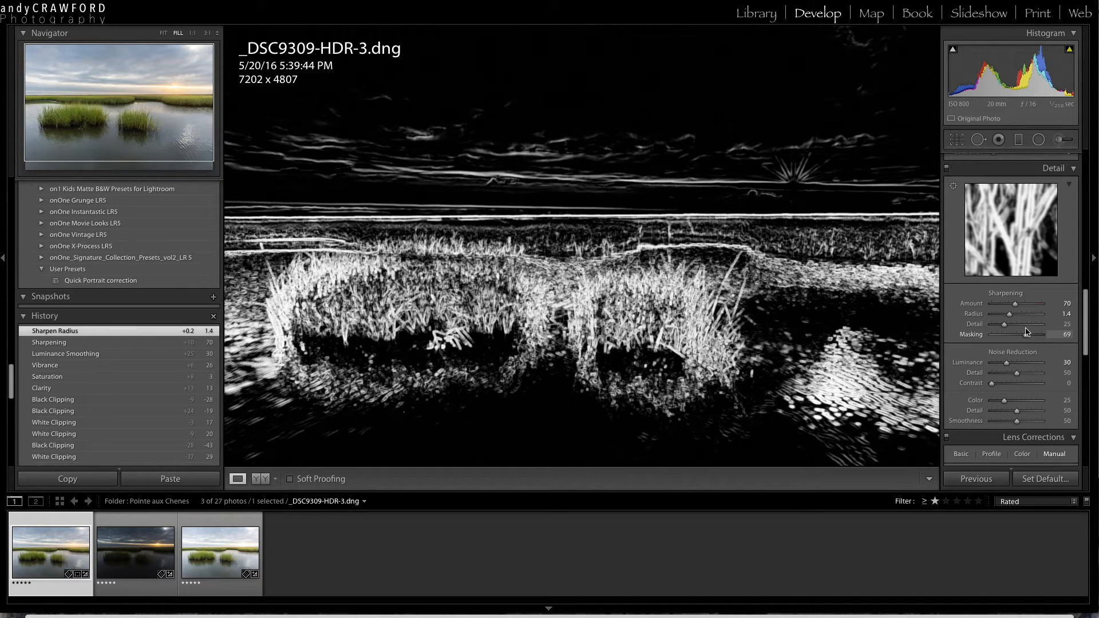
pyautogui.moveTo(1026, 332); pyautogui.dragTo(1026, 332)
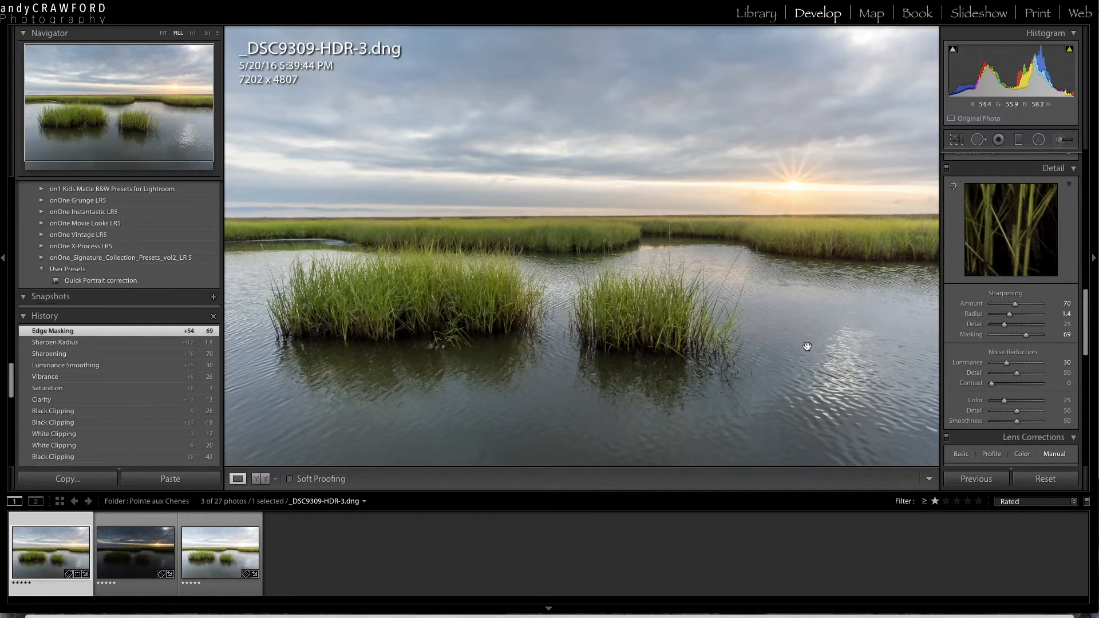
# - Boost the saturation of the warm sky around the sun with the targeted adjustment tool, bringing Orange to +66 and Yellow to +31
pyautogui.scroll(5, 1051, 369)
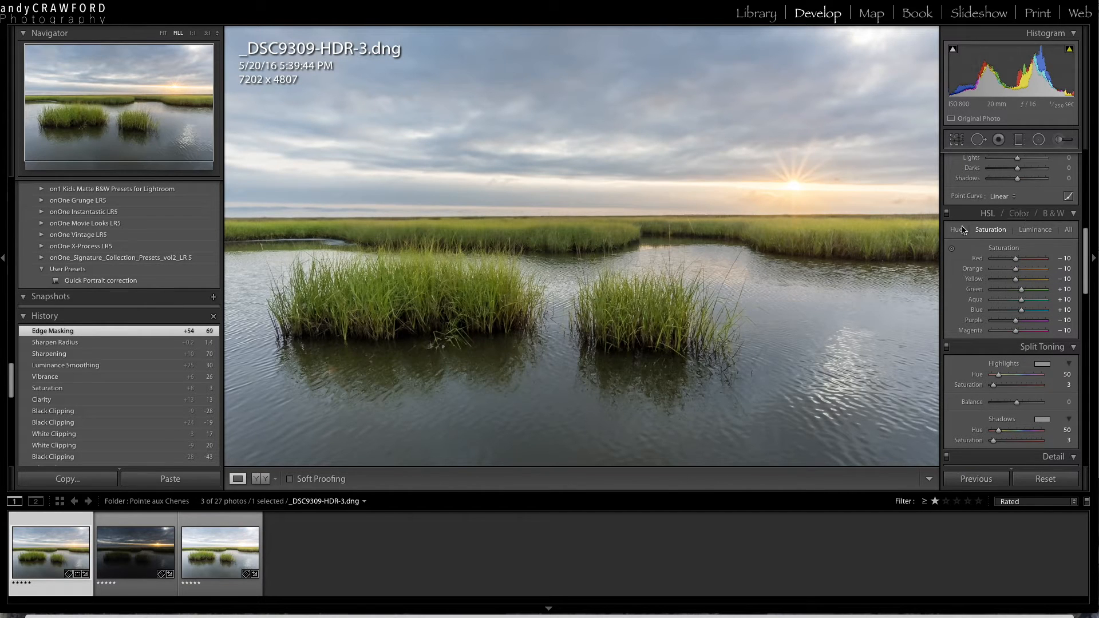
pyautogui.click(951, 250)
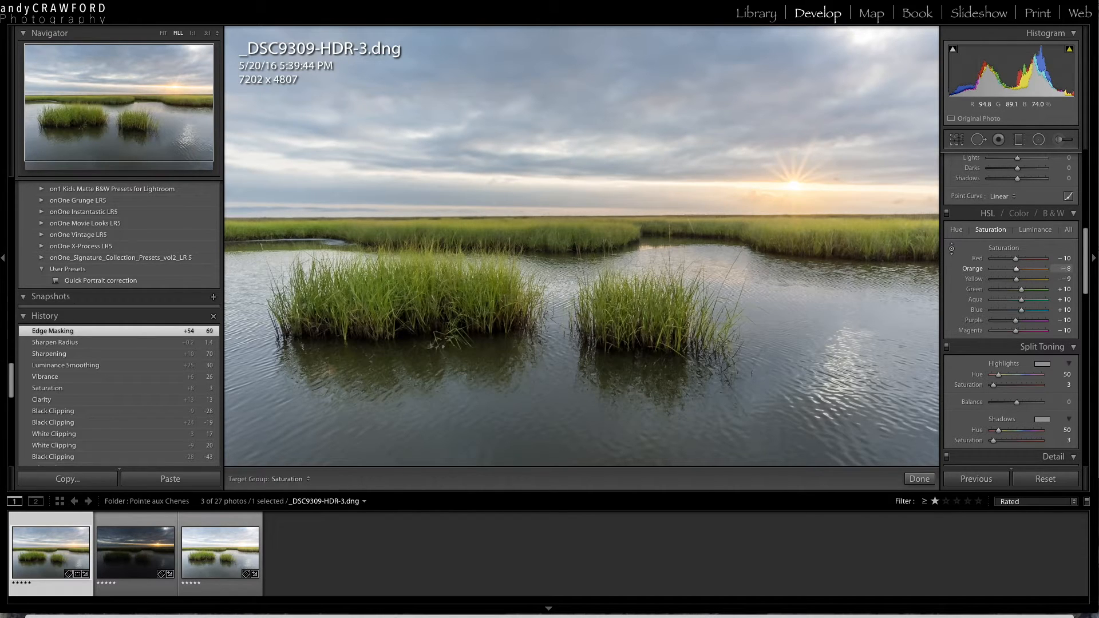
pyautogui.moveTo(792, 195); pyautogui.dragTo(793, 180)
pyautogui.moveTo(813, 198); pyautogui.dragTo(812, 115)
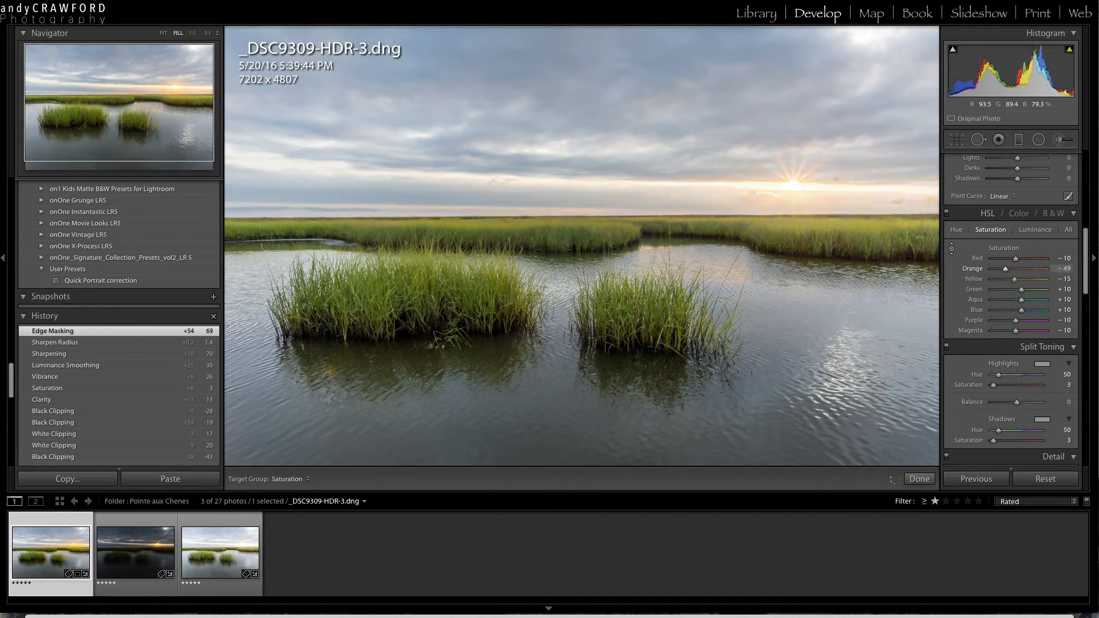
pyautogui.moveTo(813, 115); pyautogui.dragTo(812, 153)
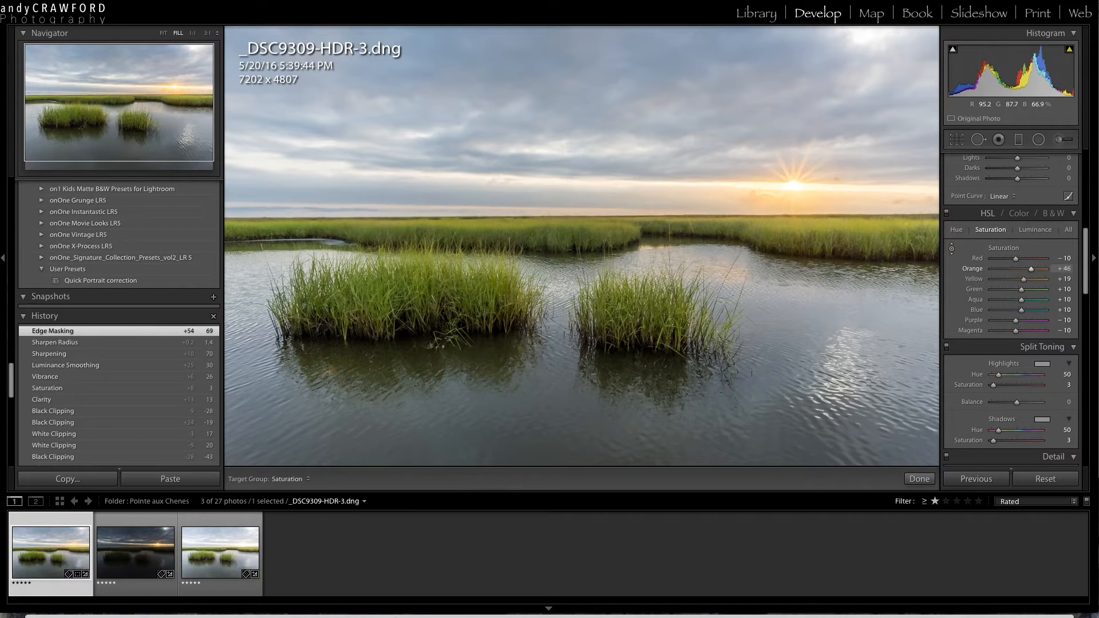
pyautogui.moveTo(817, 204); pyautogui.dragTo(817, 203)
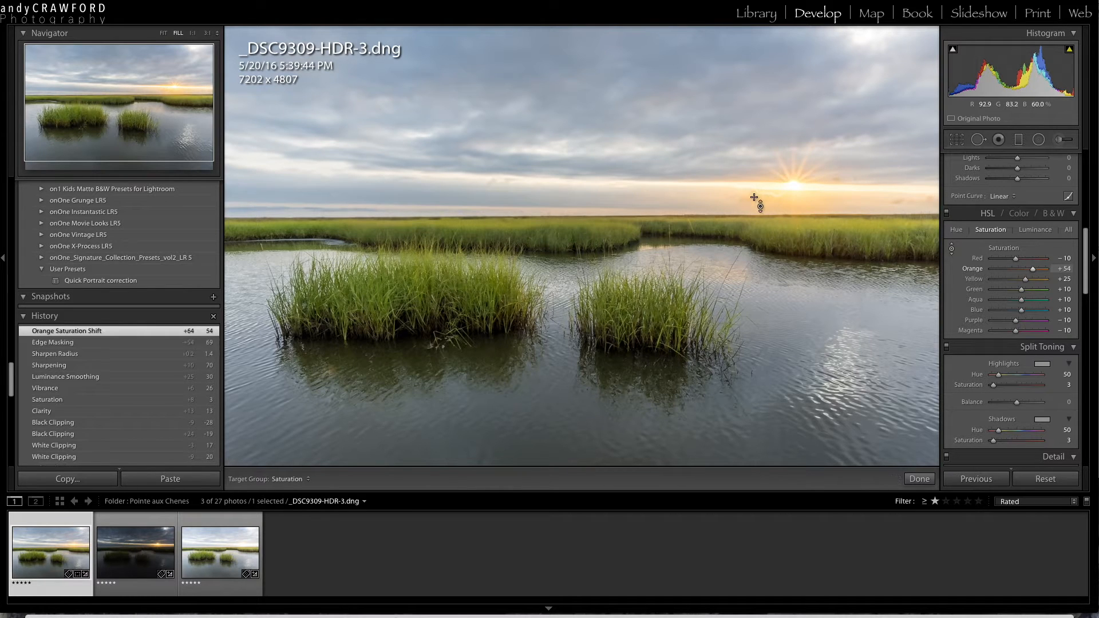
pyautogui.moveTo(750, 197); pyautogui.dragTo(703, 196)
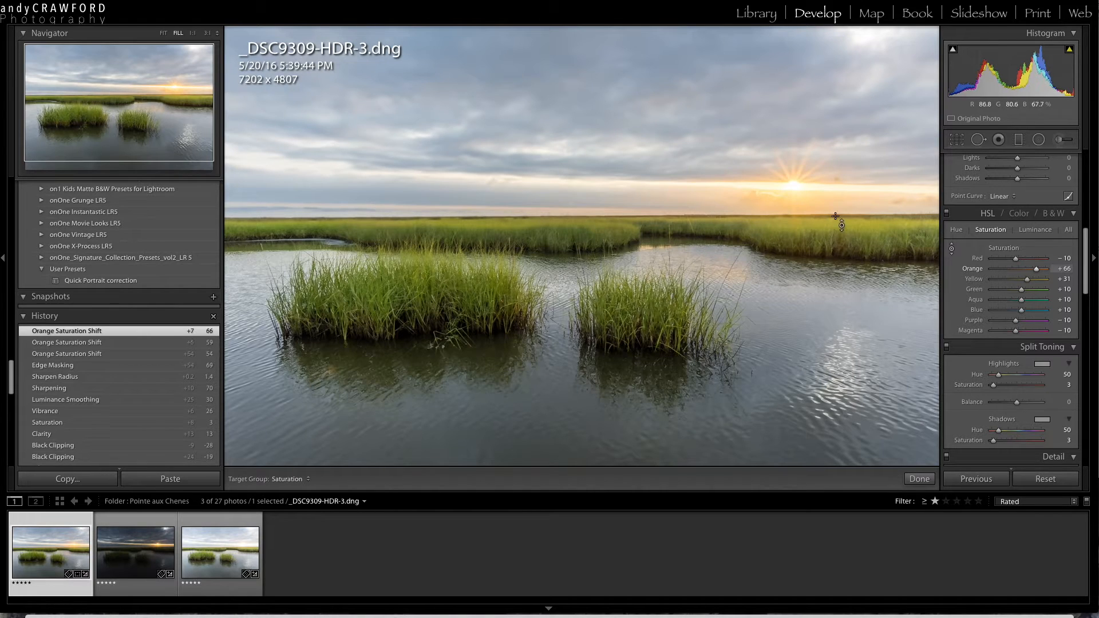
# - Boost the saturation of the grass, clouds and horizon by targeted adjustment: Green +23, Blue +17, Orange +81 and Yellow +42
pyautogui.moveTo(819, 228); pyautogui.dragTo(819, 225)
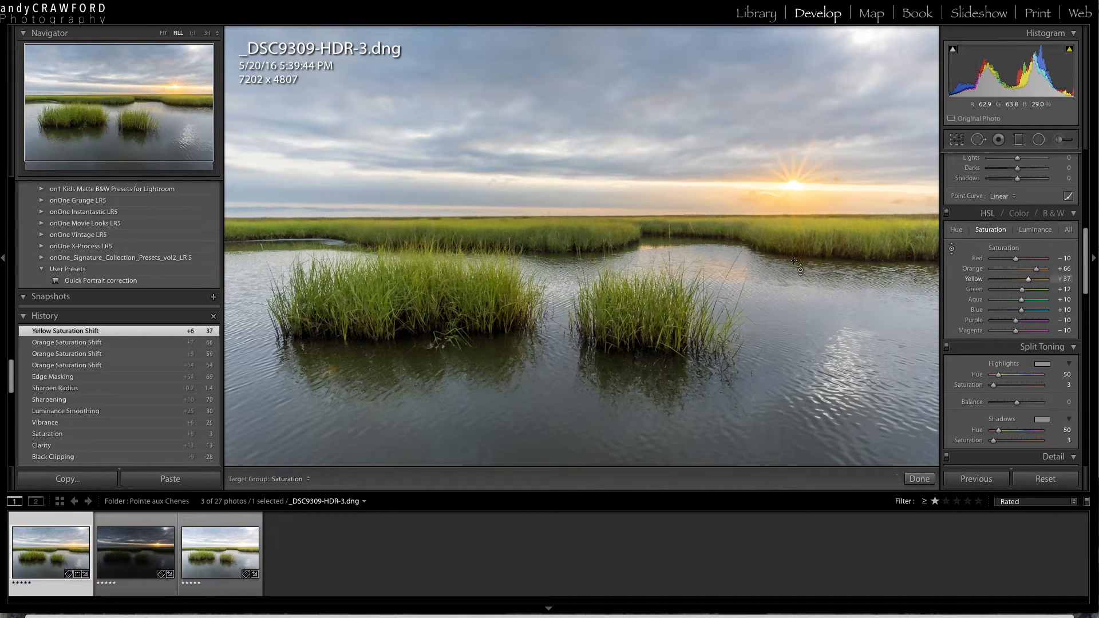
pyautogui.moveTo(657, 322); pyautogui.dragTo(657, 320)
pyautogui.moveTo(556, 236); pyautogui.dragTo(560, 223)
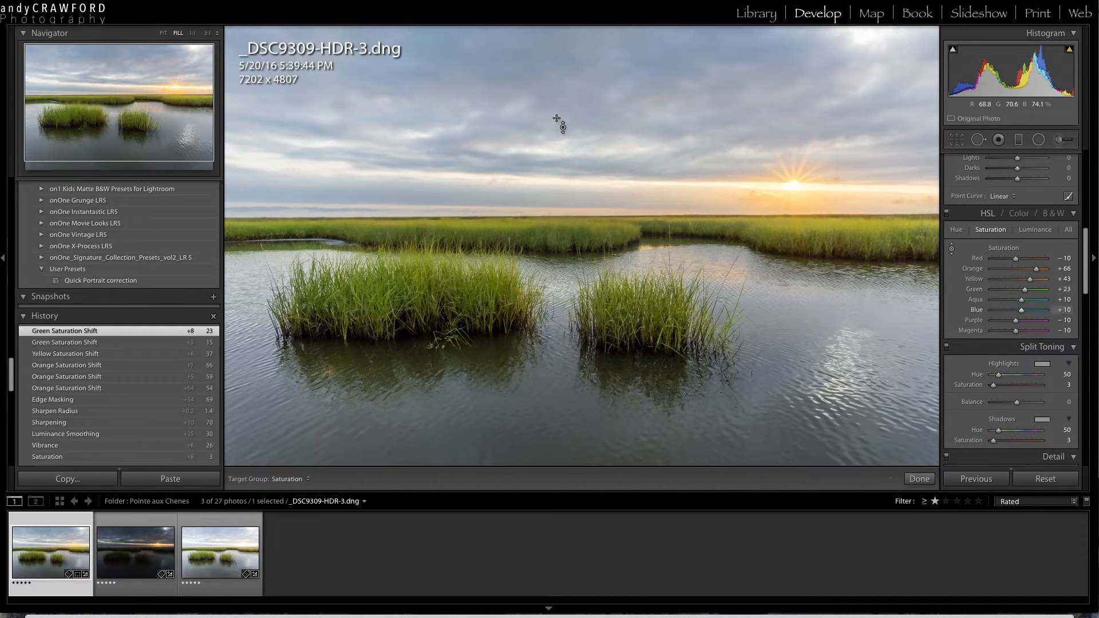
pyautogui.moveTo(561, 110); pyautogui.dragTo(562, 110)
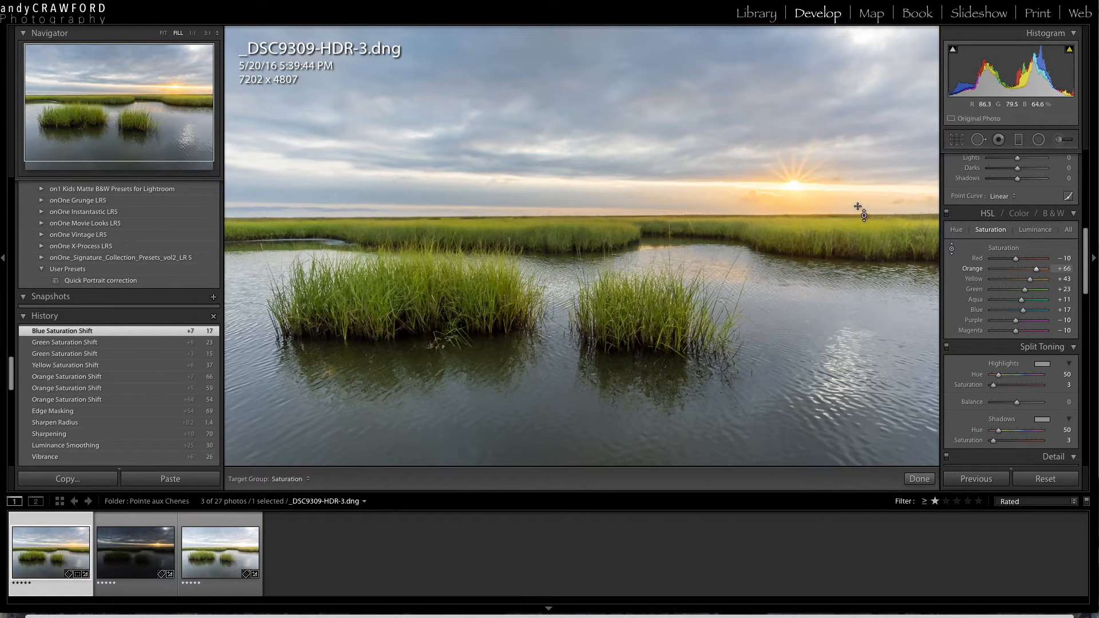
pyautogui.moveTo(590, 212); pyautogui.dragTo(590, 197)
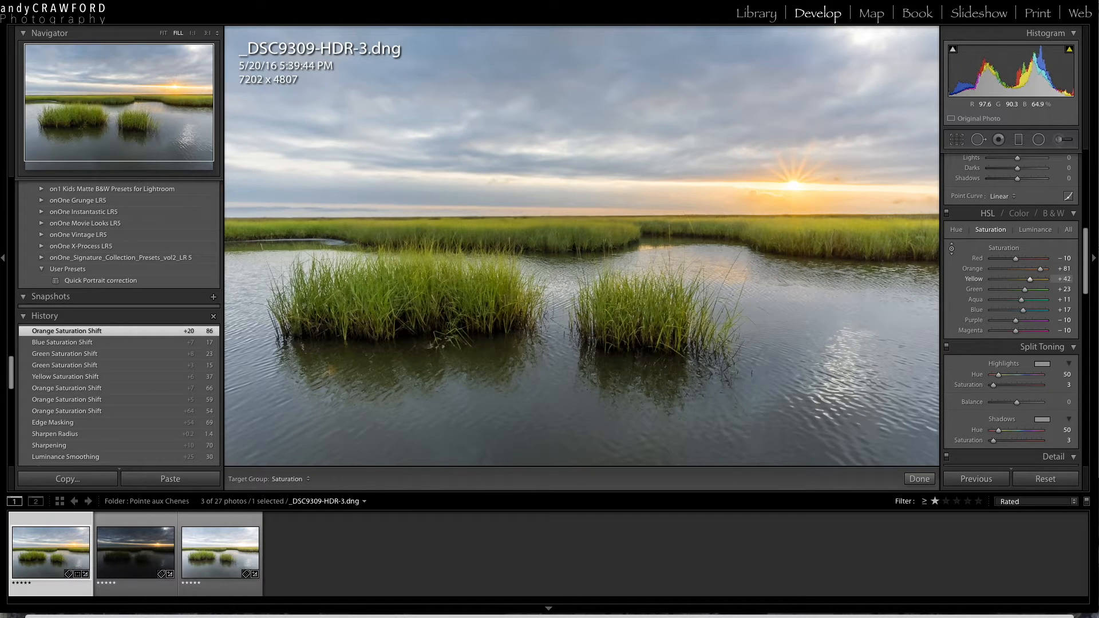
# - Try shifting the hue of the warm sky near the horizon with the targeted adjustment tool
pyautogui.hotkey('ctrl', 'alt', 'shift', 'h')
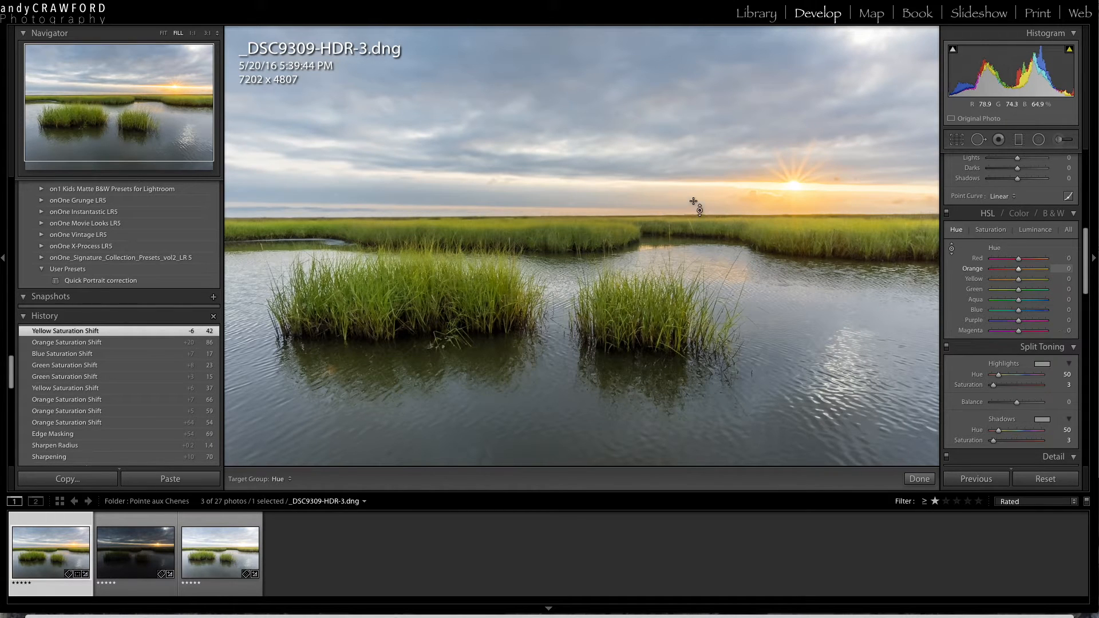
pyautogui.moveTo(761, 197); pyautogui.dragTo(761, 184)
pyautogui.moveTo(716, 193); pyautogui.dragTo(716, 195)
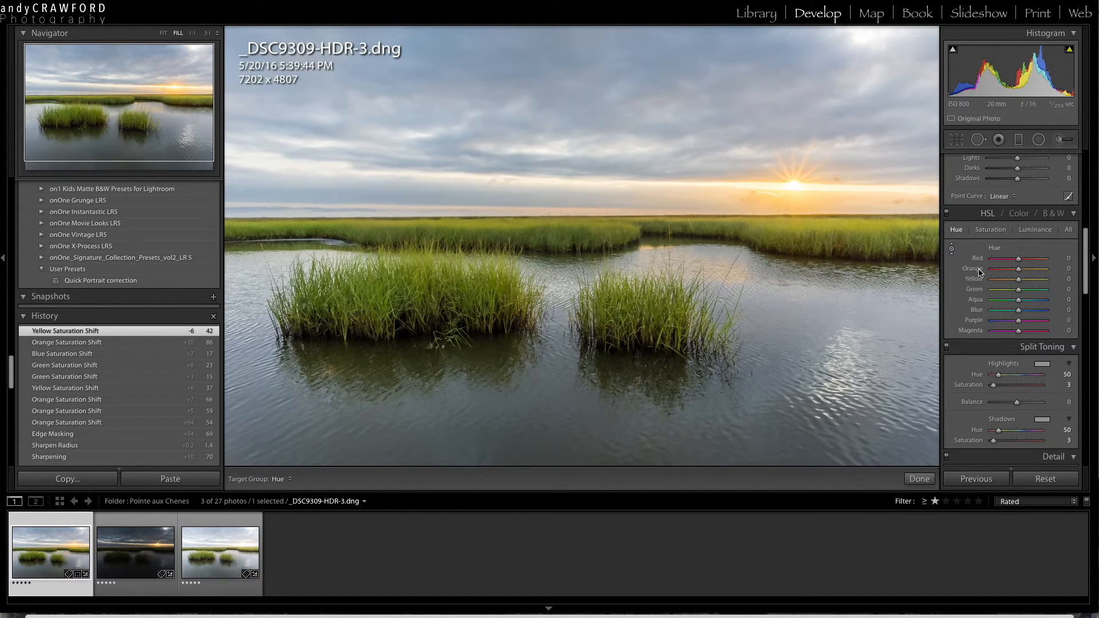
# - Turn off the targeted adjustment tool for the HSL hue settings
pyautogui.scroll(10, 984, 287)
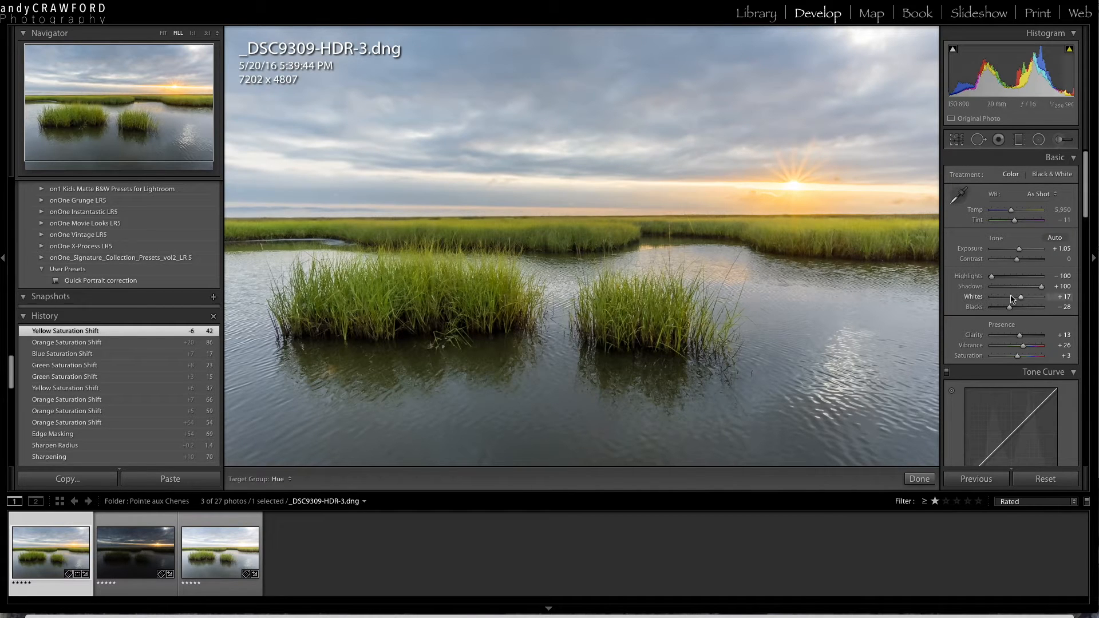
pyautogui.scroll(-4, 1017, 297)
pyautogui.scroll(-8, 1018, 297)
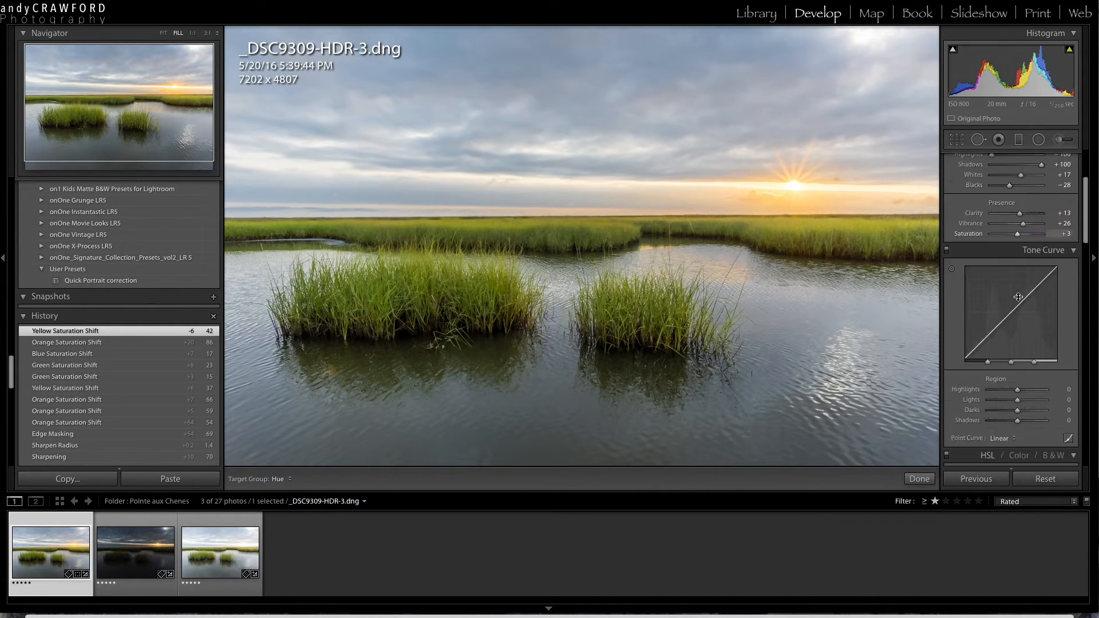
pyautogui.scroll(5, 972, 303)
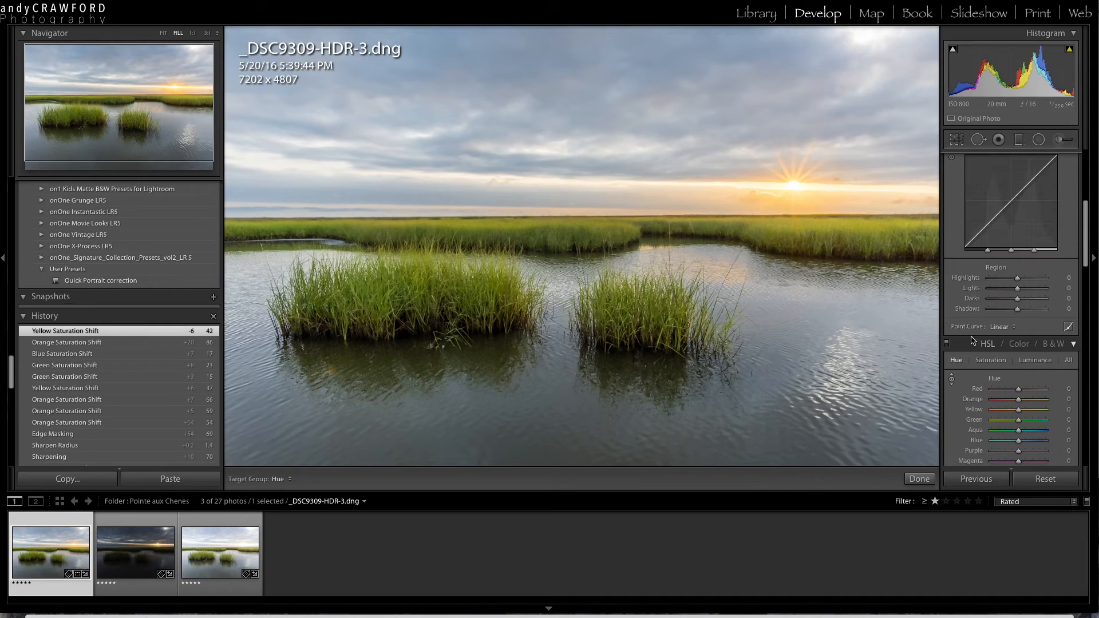
pyautogui.click(951, 378)
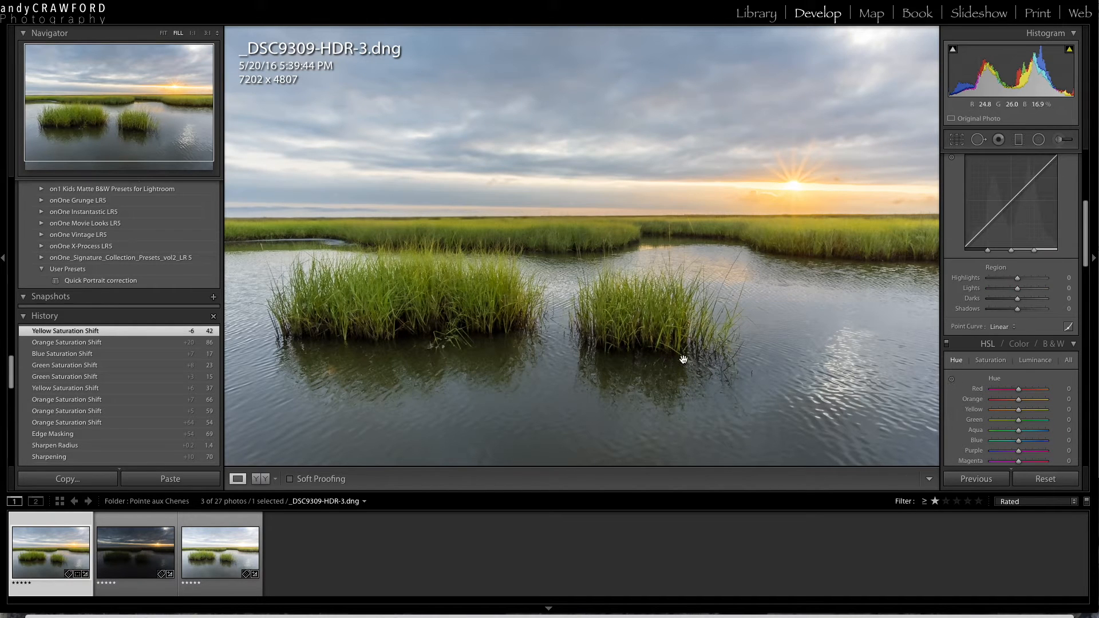
# - Open the merged HDR photo _DSC9309-HDR-3.dng in Adobe Photoshop CC 2015 and collapse the History panel covering the image
pyautogui.rightClick(611, 360)
pyautogui.moveTo(629, 378)
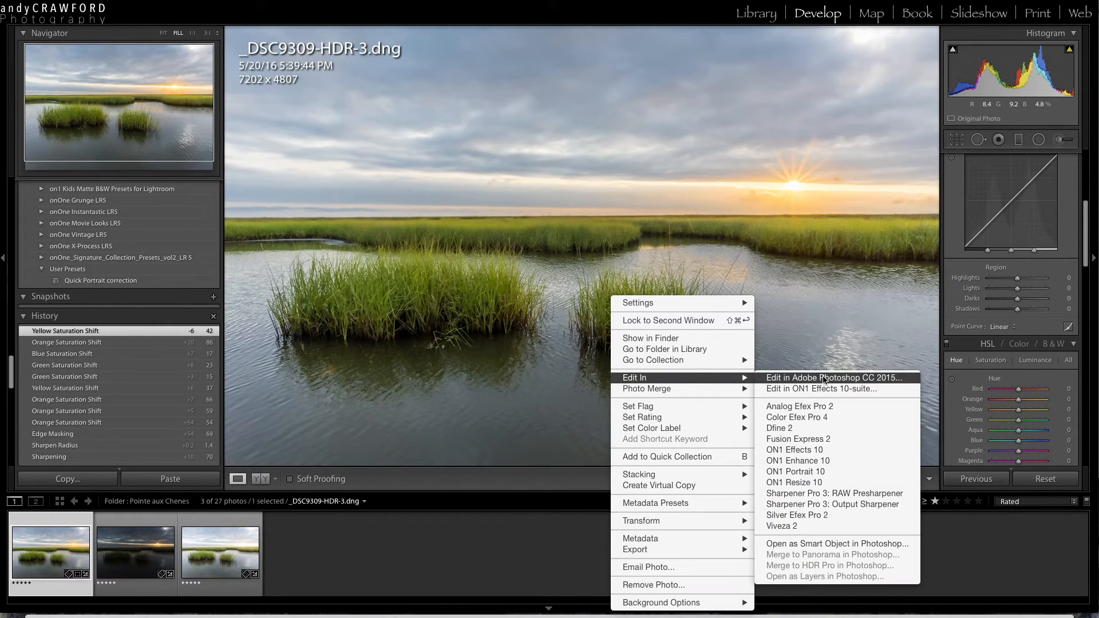
pyautogui.click(824, 378)
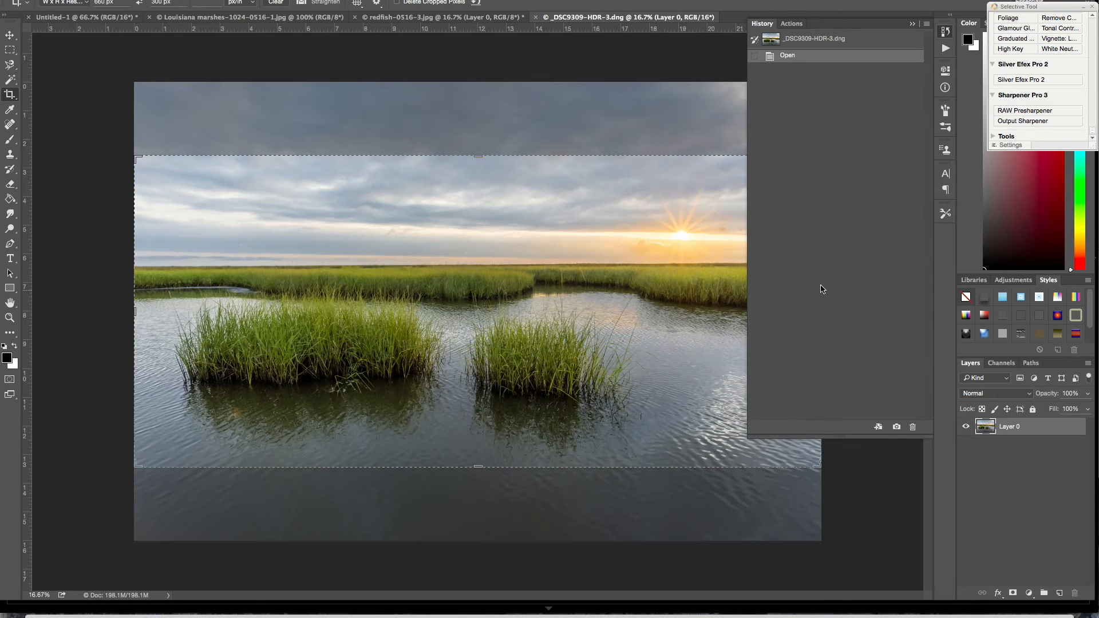
pyautogui.click(913, 24)
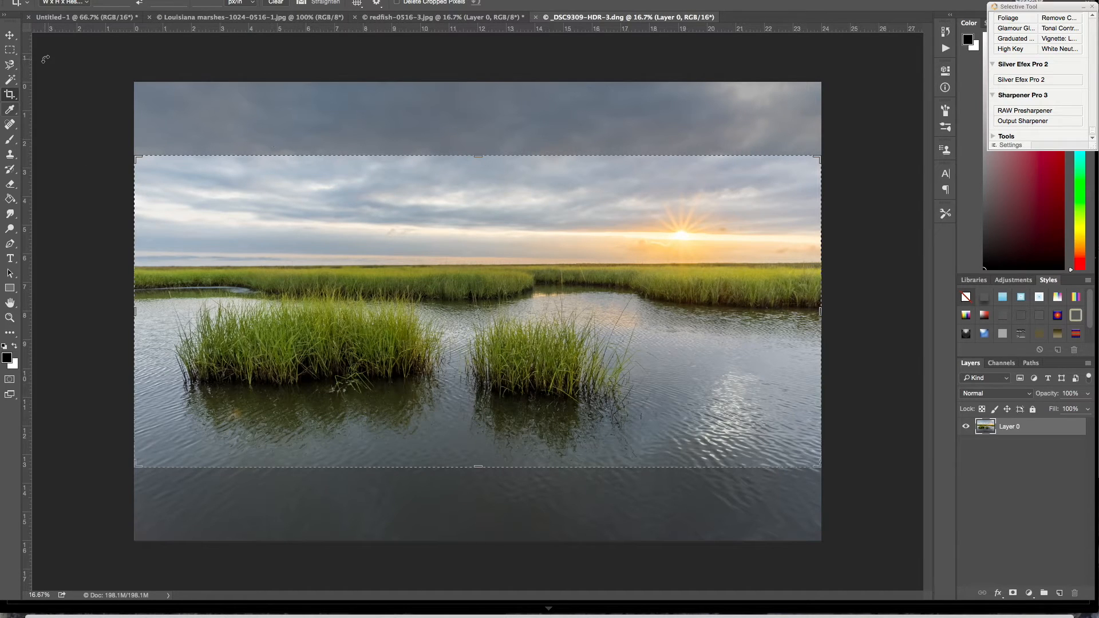
# - Crop the photo to a wide panorama, trimming the upper sky, the lower water and narrow strips from both sides
pyautogui.click(481, 468)
pyautogui.moveTo(480, 468); pyautogui.dragTo(481, 467)
pyautogui.moveTo(478, 159); pyautogui.dragTo(479, 163)
pyautogui.moveTo(819, 309); pyautogui.dragTo(806, 309)
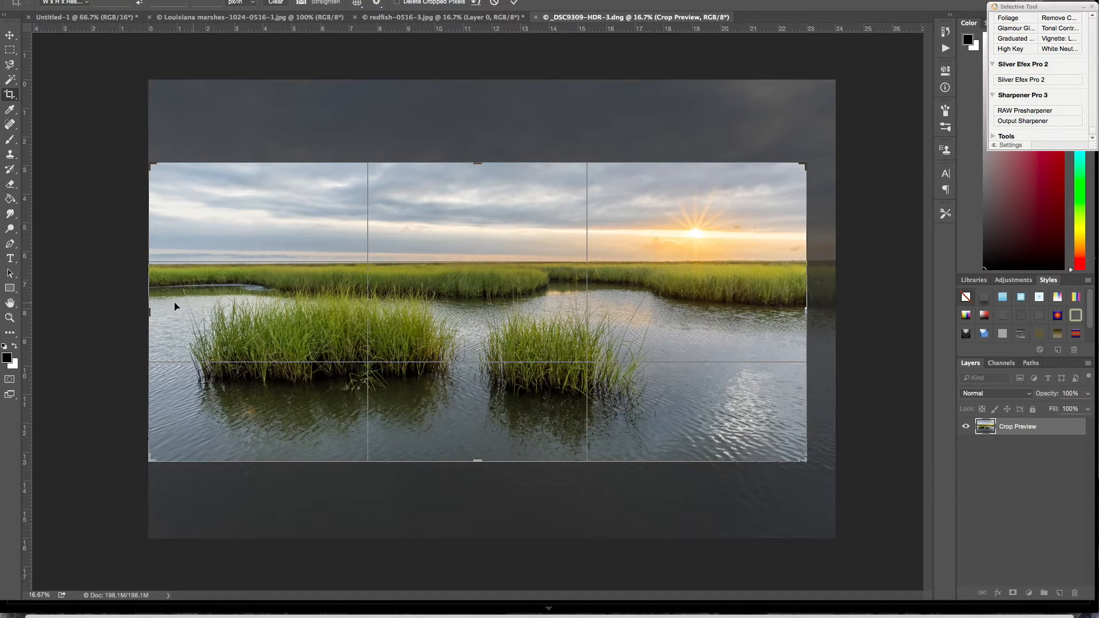
pyautogui.moveTo(150, 309); pyautogui.dragTo(161, 309)
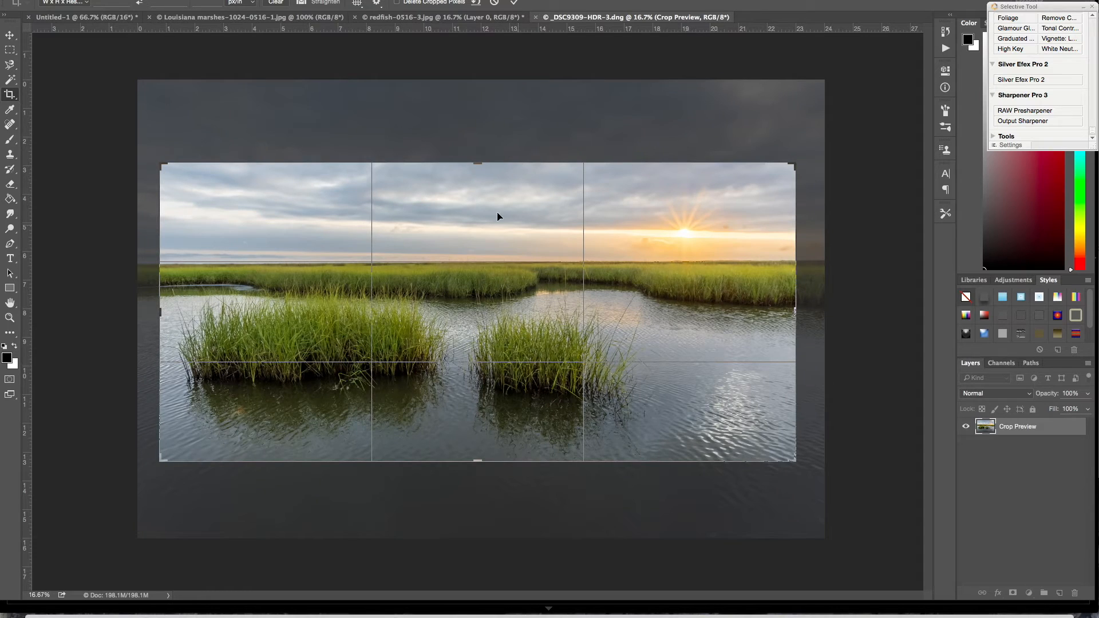
pyautogui.moveTo(480, 167); pyautogui.dragTo(478, 166)
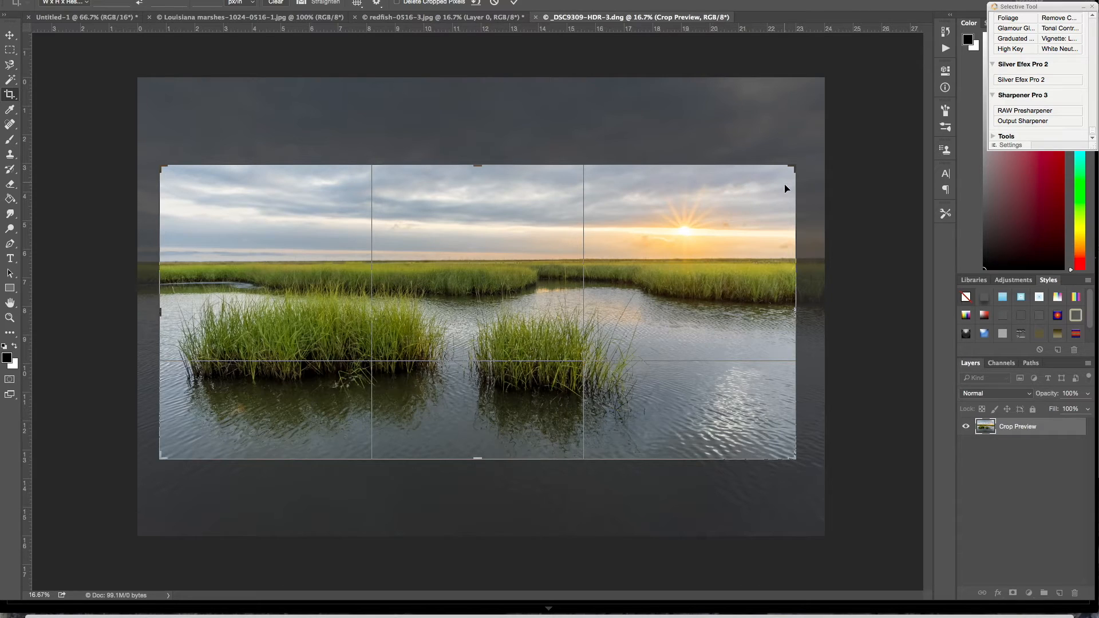
pyautogui.moveTo(794, 306); pyautogui.dragTo(790, 308)
pyautogui.press('Return')
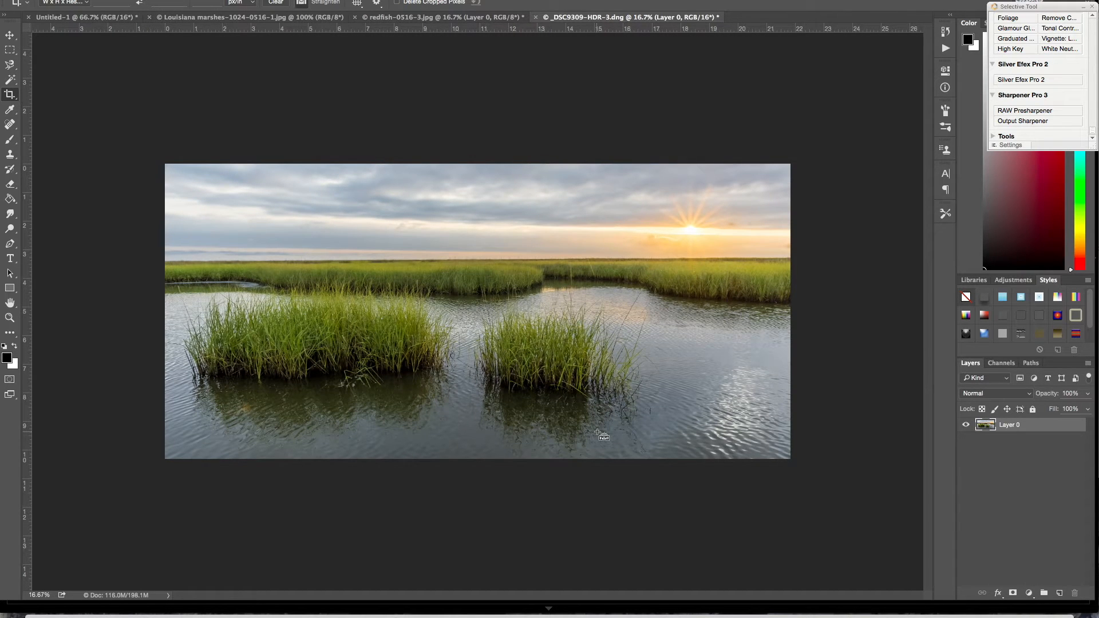
# - Remove the small spot in the sky beside the sun and the orange spot in the water with the Spot Healing Brush
pyautogui.hotkey('ctrl', '0')
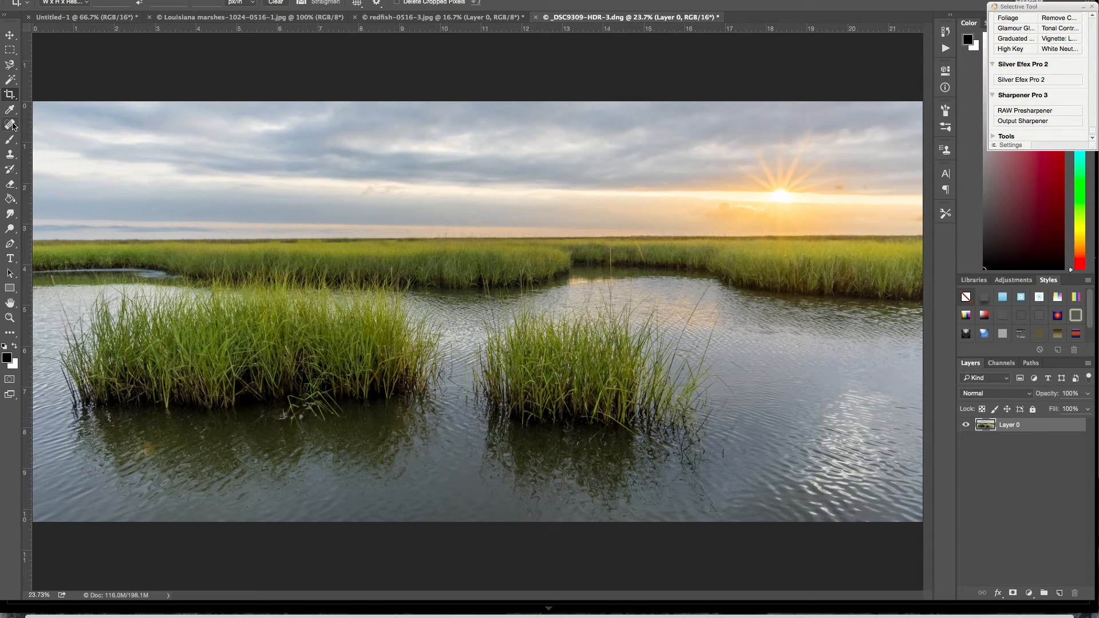
pyautogui.click(9, 124)
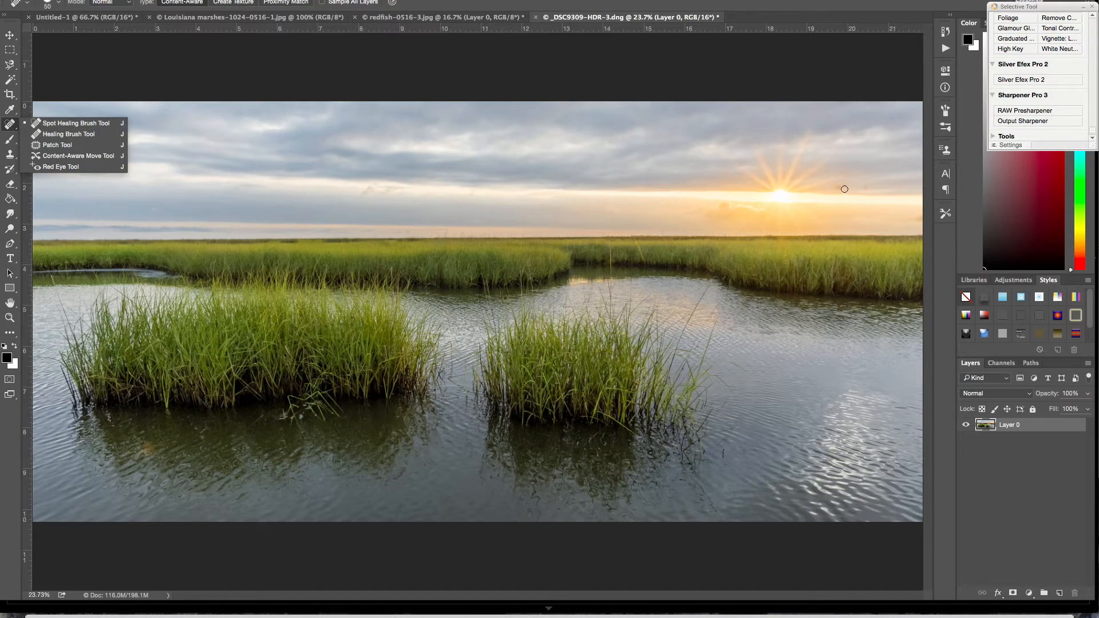
pyautogui.click(842, 187)
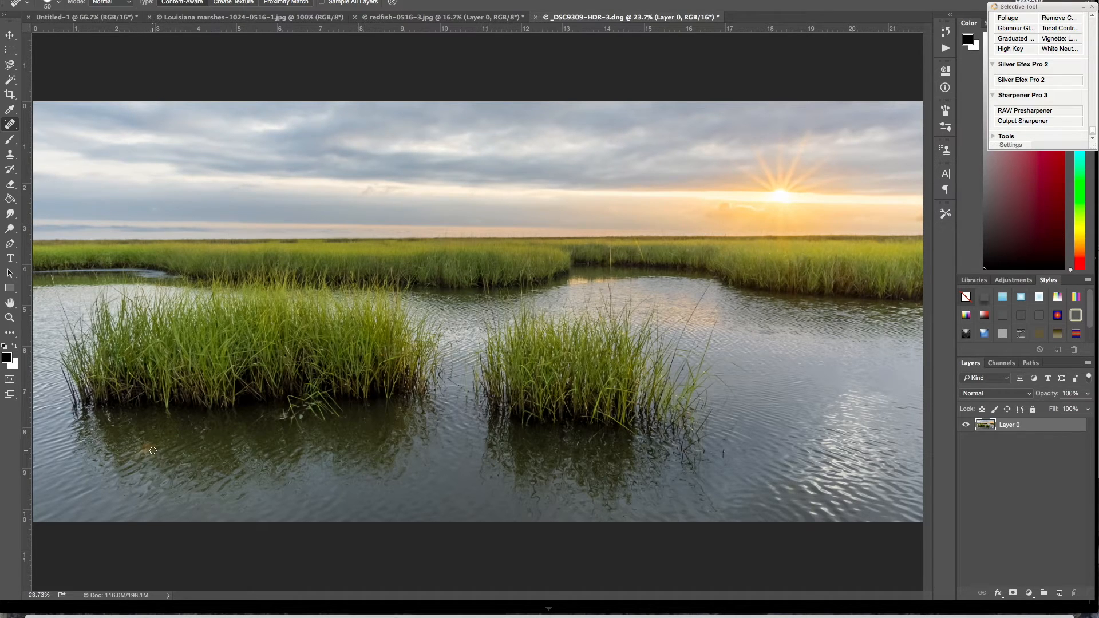
pyautogui.click(149, 445)
# - Examine the sky, grass and water up close across the whole photo for remaining spots
pyautogui.hotkey('ctrl', '+')
pyautogui.moveTo(652, 255); pyautogui.dragTo(641, 232)
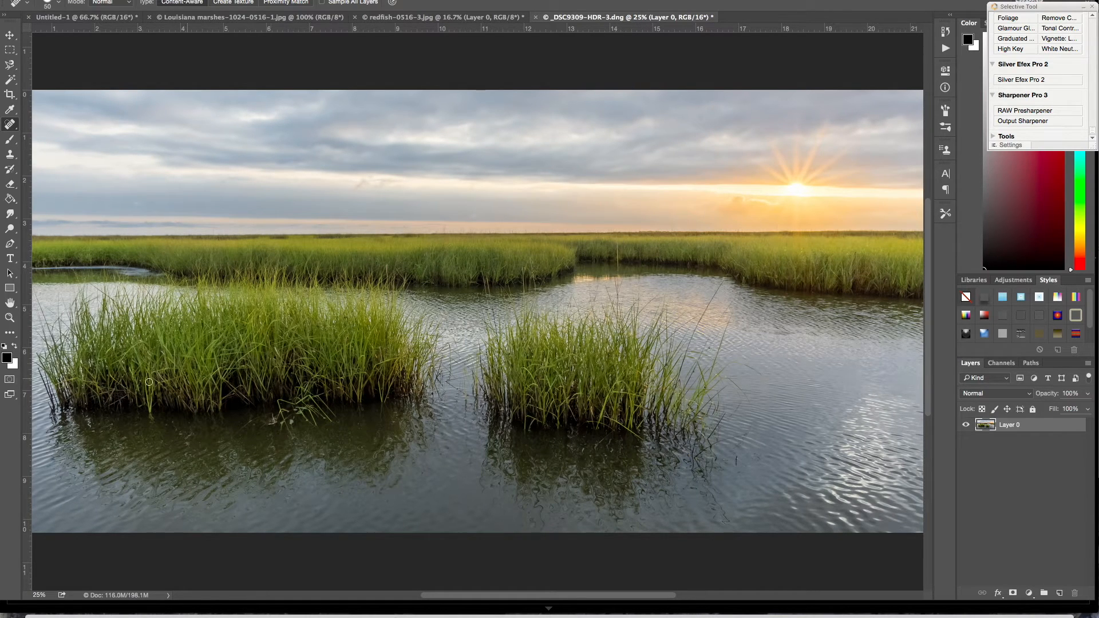
pyautogui.moveTo(193, 402); pyautogui.dragTo(421, 408)
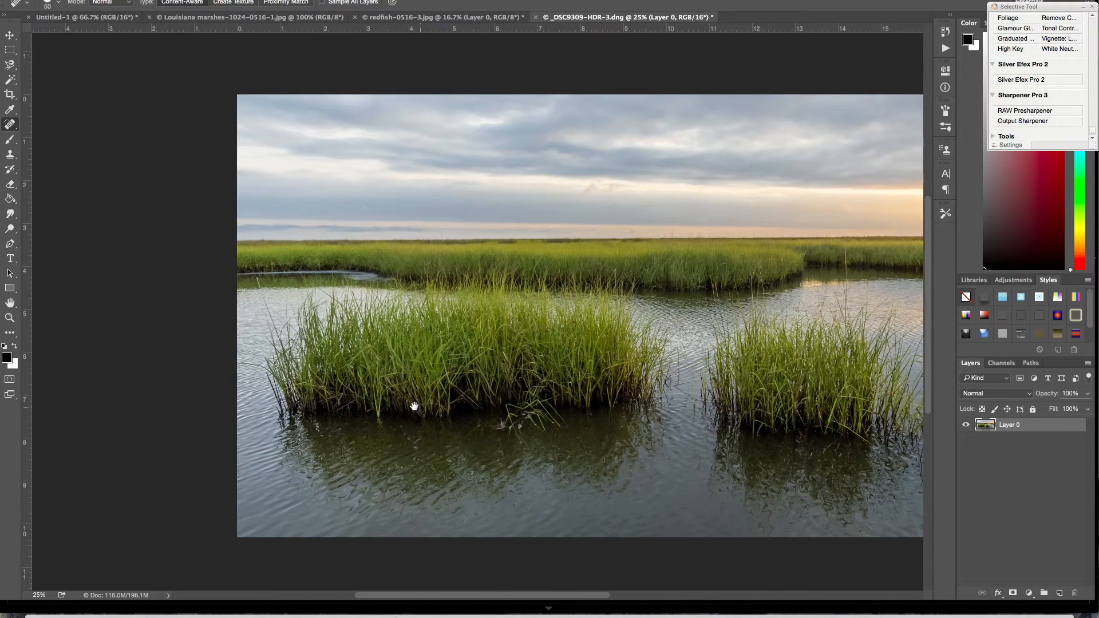
pyautogui.moveTo(247, 364); pyautogui.dragTo(243, 367)
pyautogui.moveTo(650, 434); pyautogui.dragTo(431, 422)
pyautogui.moveTo(644, 359); pyautogui.dragTo(625, 470)
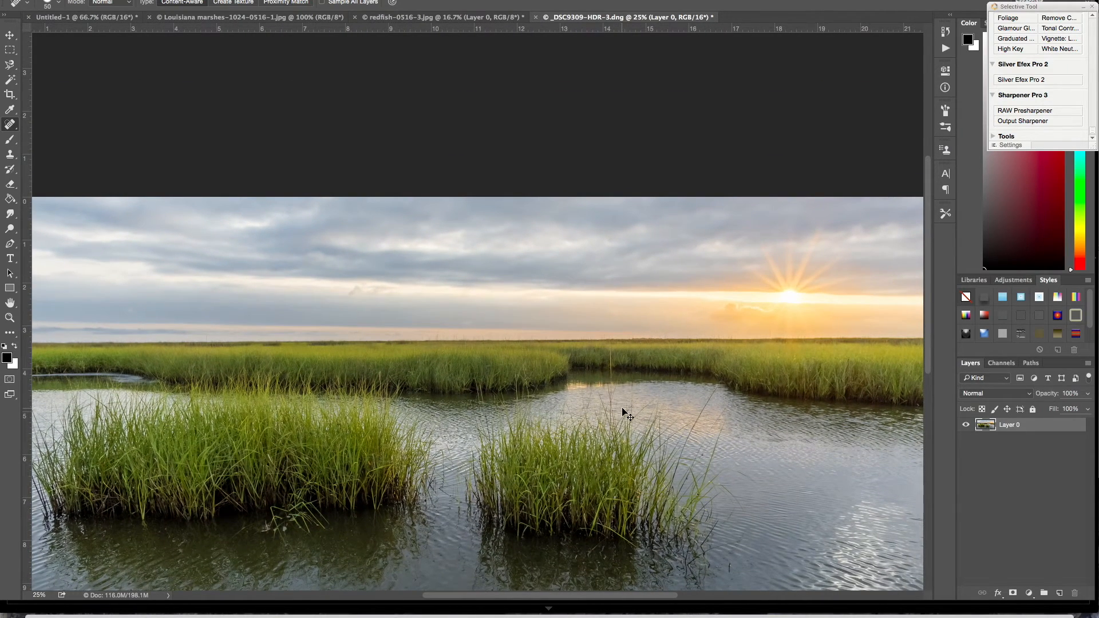
pyautogui.press('super+equal')
pyautogui.moveTo(656, 360); pyautogui.dragTo(646, 396)
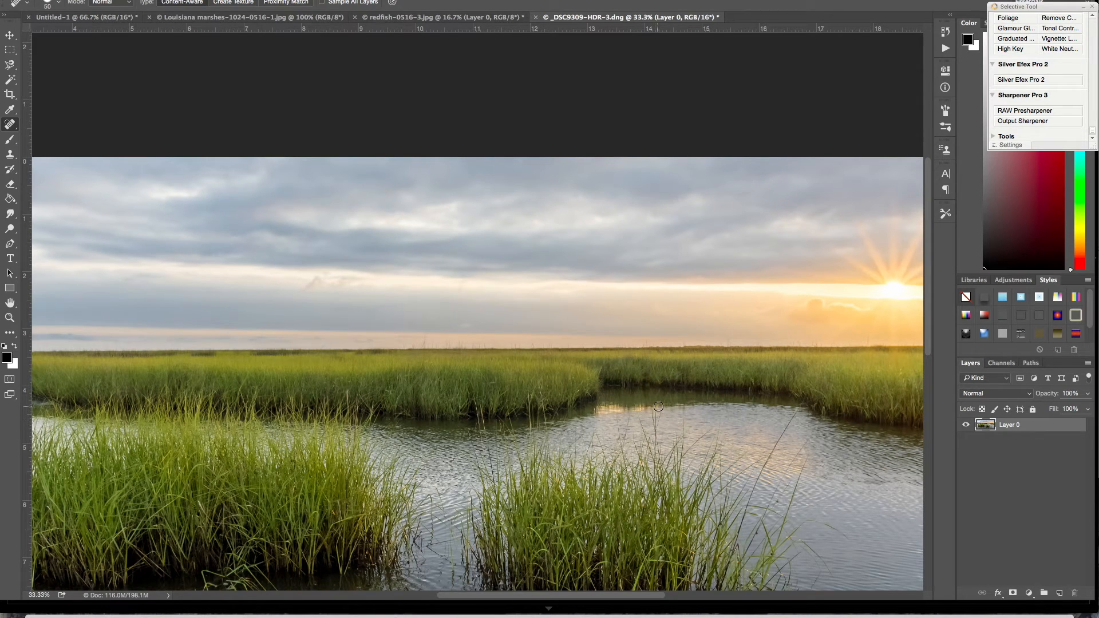
pyautogui.moveTo(664, 408); pyautogui.dragTo(667, 390)
pyautogui.moveTo(408, 423)
pyautogui.mouseDown()
pyautogui.moveTo(576, 414)
pyautogui.moveTo(608, 388)
pyautogui.mouseUp()
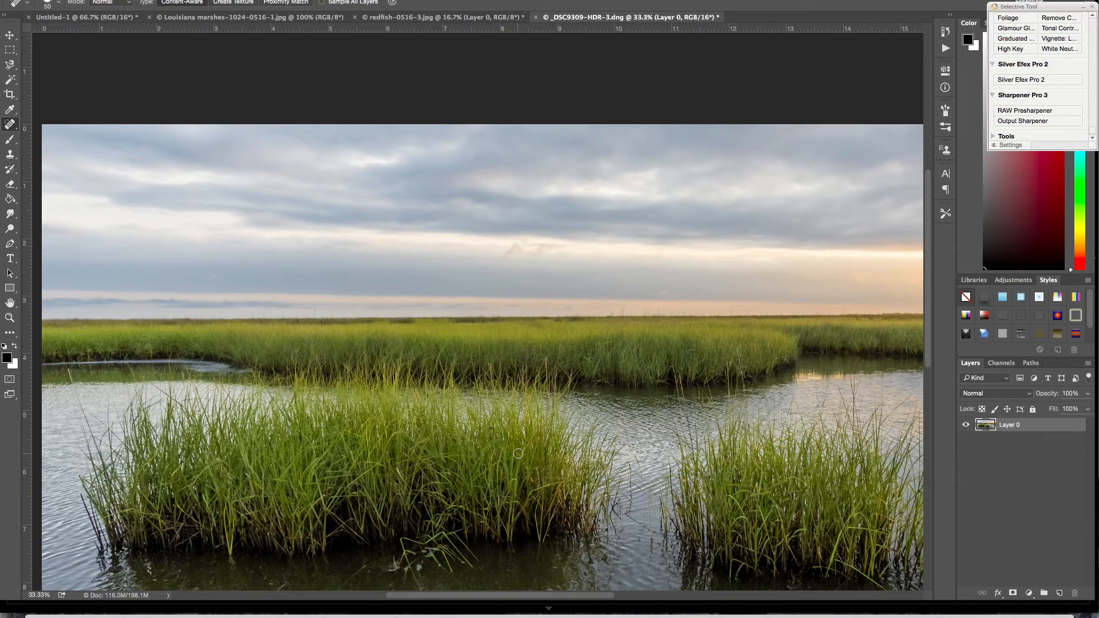
pyautogui.scroll(-2, 521, 458)
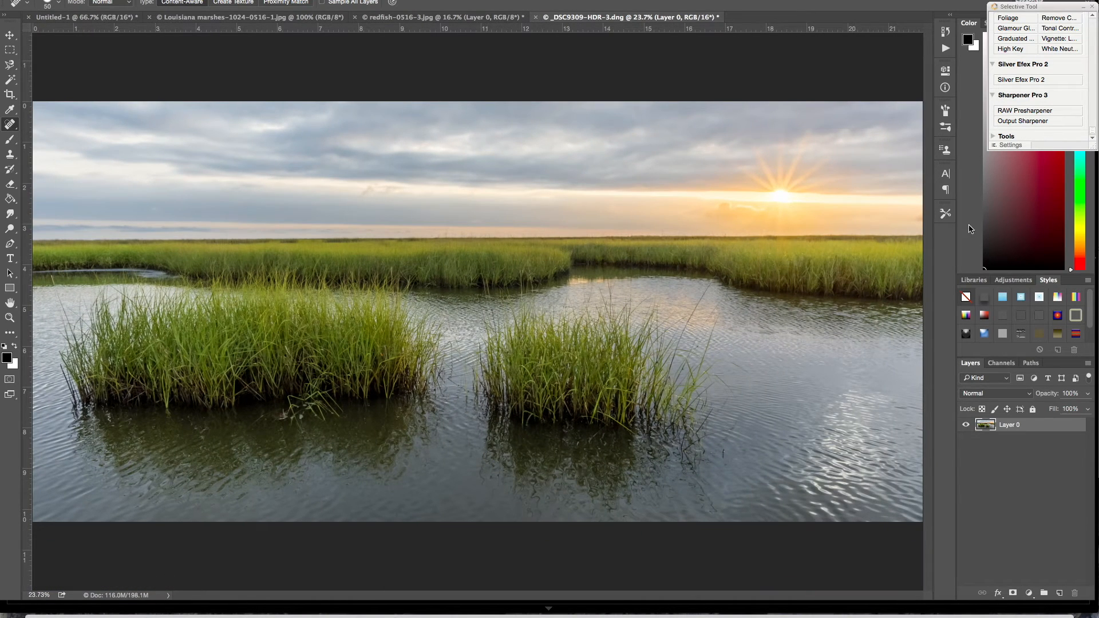
# - Brush Sharpener Pro 3 Output Sharpener at its default settings selectively over the marsh grass
pyautogui.click(1041, 122)
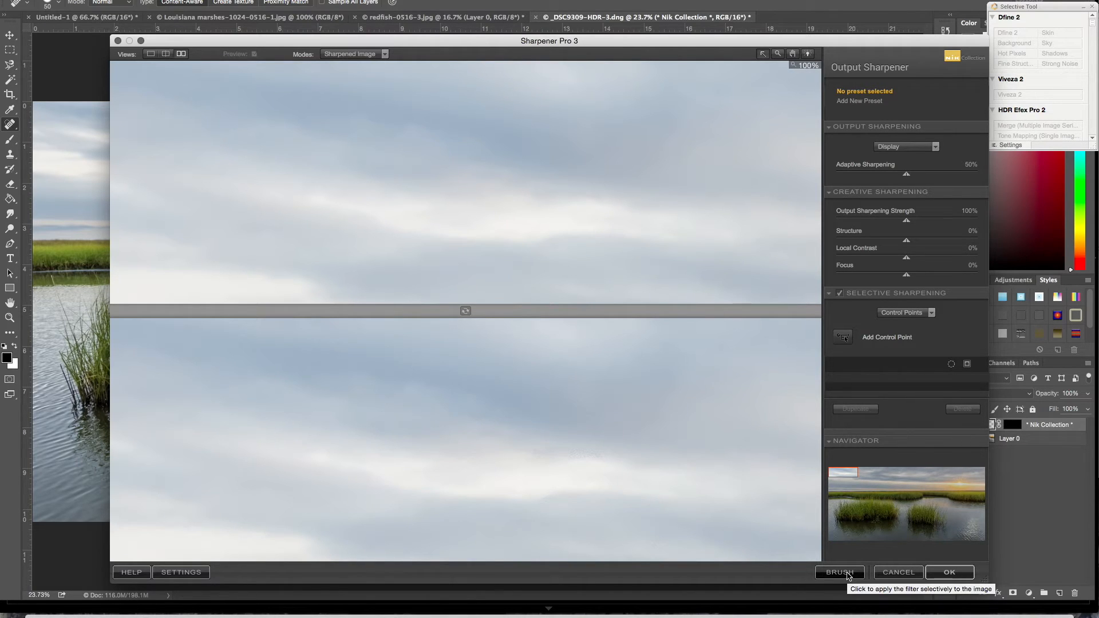
pyautogui.click(840, 572)
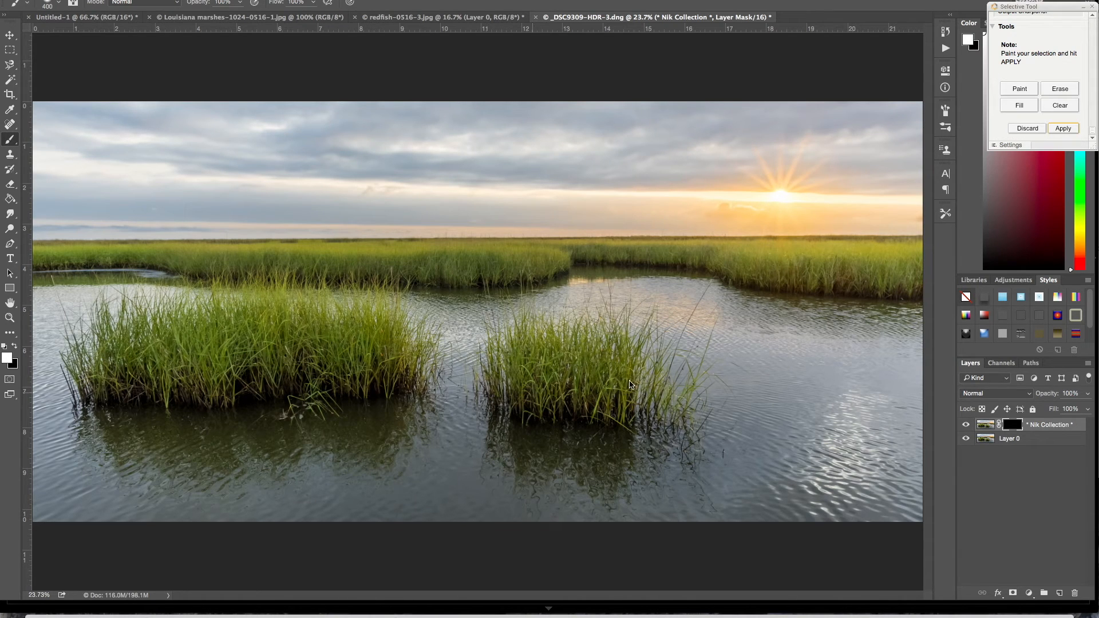
pyautogui.moveTo(566, 372)
pyautogui.mouseDown()
pyautogui.moveTo(667, 407)
pyautogui.moveTo(608, 349)
pyautogui.moveTo(563, 348)
pyautogui.moveTo(536, 372)
pyautogui.moveTo(529, 403)
pyautogui.moveTo(517, 363)
pyautogui.moveTo(371, 364)
pyautogui.moveTo(283, 389)
pyautogui.moveTo(227, 361)
pyautogui.moveTo(118, 373)
pyautogui.moveTo(109, 347)
pyautogui.moveTo(166, 329)
pyautogui.moveTo(295, 323)
pyautogui.moveTo(367, 339)
pyautogui.moveTo(373, 372)
pyautogui.moveTo(416, 354)
pyautogui.moveTo(331, 378)
pyautogui.moveTo(87, 374)
pyautogui.moveTo(108, 358)
pyautogui.moveTo(203, 387)
pyautogui.mouseUp()
# - Inspect the sharpened grass up close, set the sharpening layer's opacity to 80%, and apply the selective sharpening
pyautogui.hotkey('ctrl', '+')
pyautogui.hotkey('ctrl', '+')
pyautogui.hotkey('ctrl', '+')
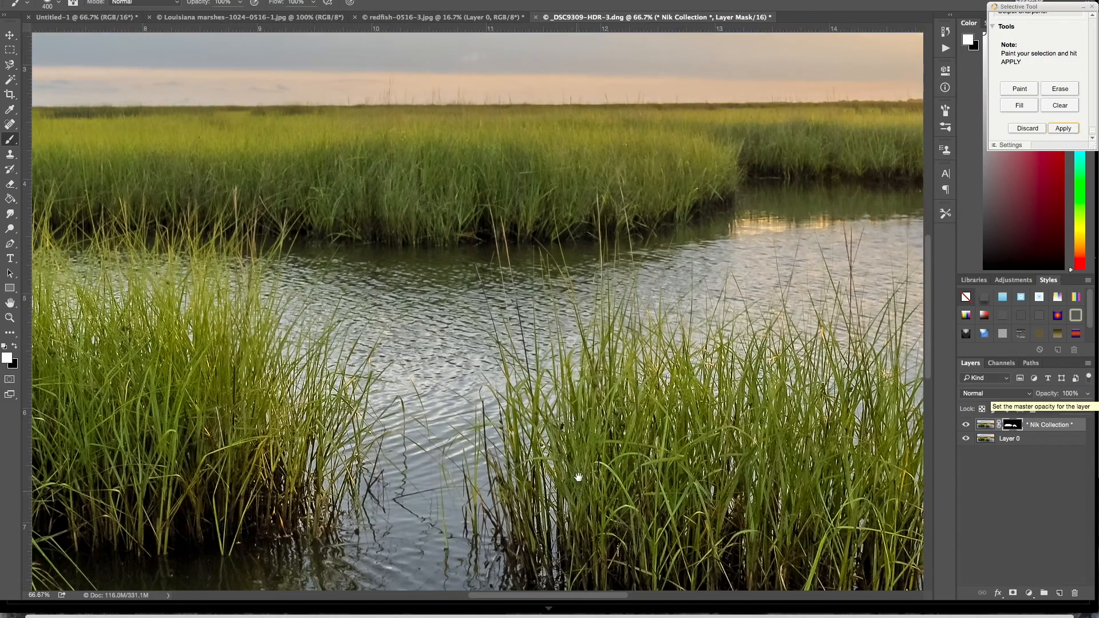
pyautogui.moveTo(576, 478); pyautogui.dragTo(451, 112)
pyautogui.moveTo(532, 240)
pyautogui.mouseDown()
pyautogui.moveTo(495, 142)
pyautogui.moveTo(559, 447)
pyautogui.moveTo(551, 424)
pyautogui.moveTo(589, 391)
pyautogui.mouseUp()
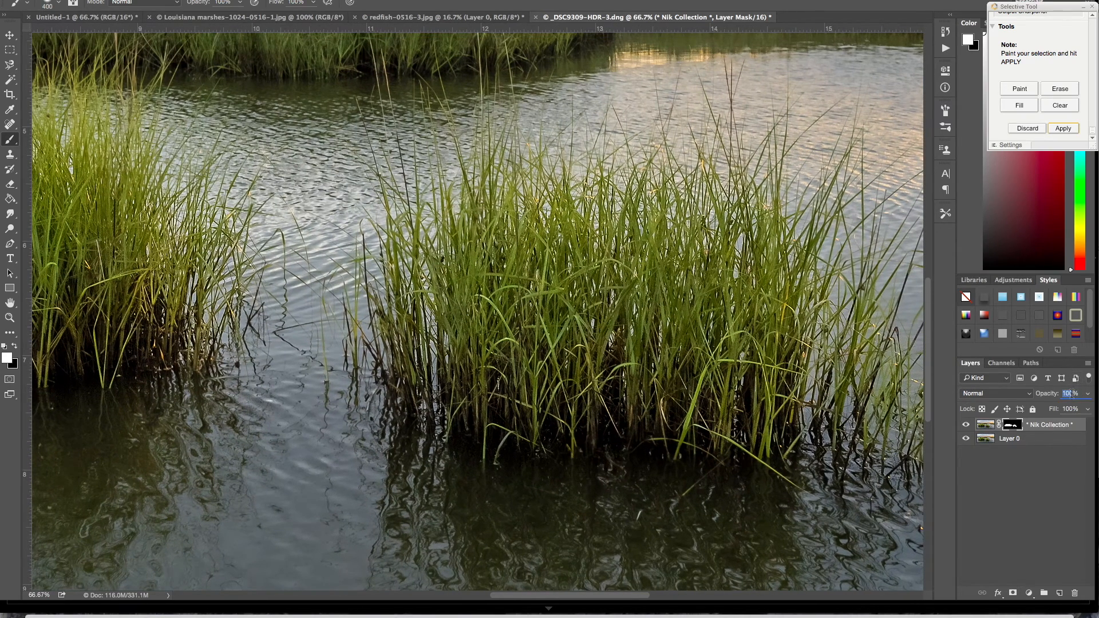
pyautogui.write('80')
pyautogui.click(1061, 128)
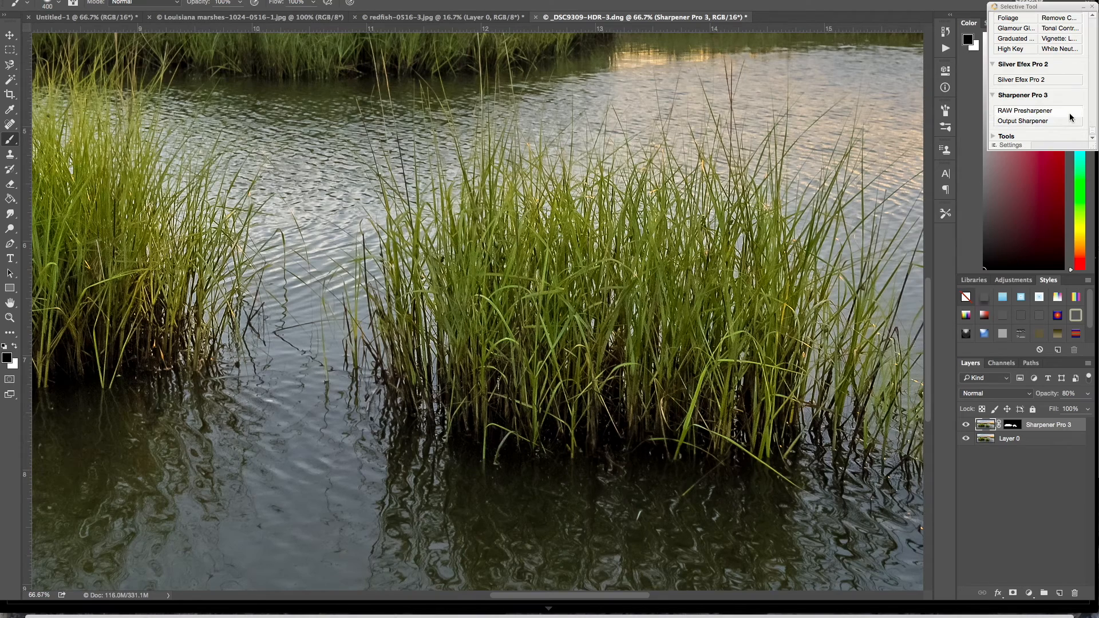
# - Brush the Dfine 2 Strong Noise reduction selectively over both foreground grass clumps
pyautogui.moveTo(1094, 133); pyautogui.dragTo(1093, 31)
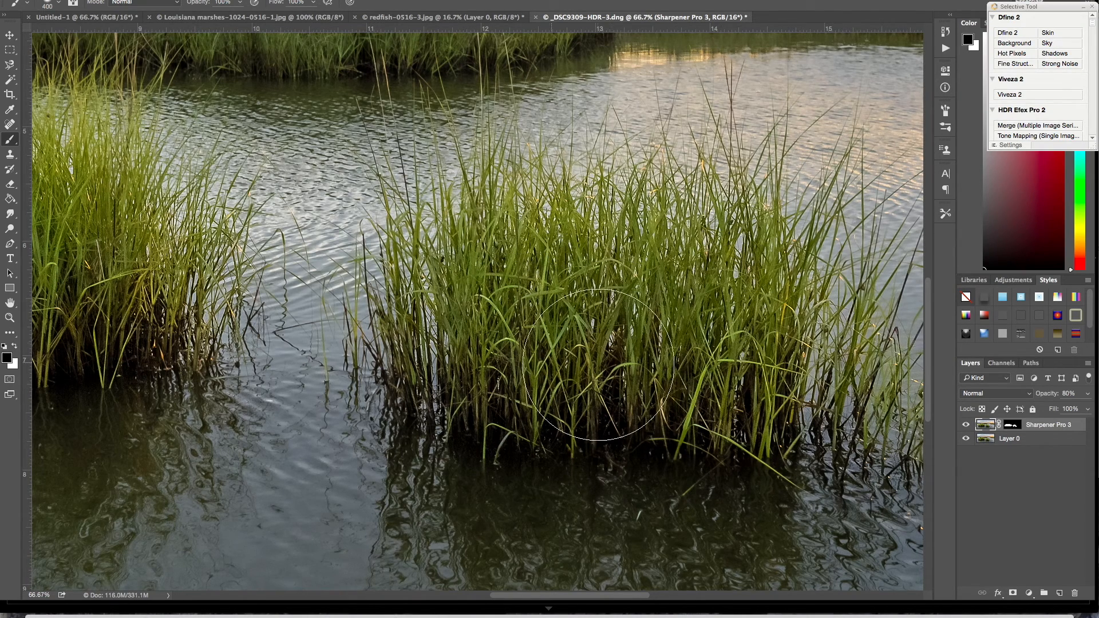
pyautogui.click(1057, 65)
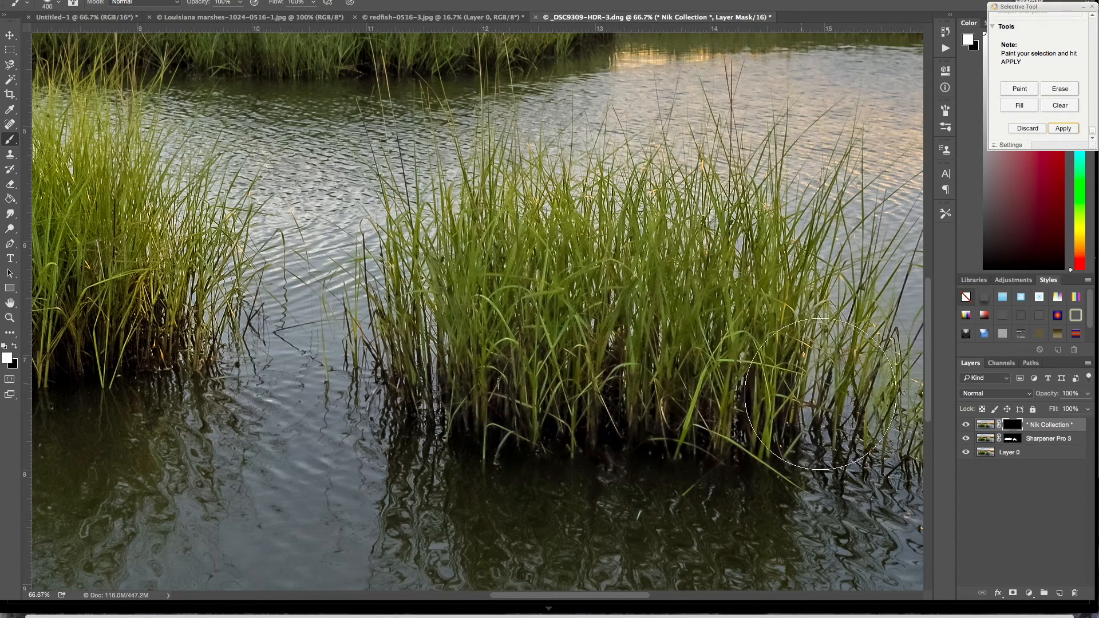
pyautogui.moveTo(772, 392)
pyautogui.mouseDown()
pyautogui.moveTo(703, 344)
pyautogui.moveTo(578, 315)
pyautogui.moveTo(528, 318)
pyautogui.mouseUp()
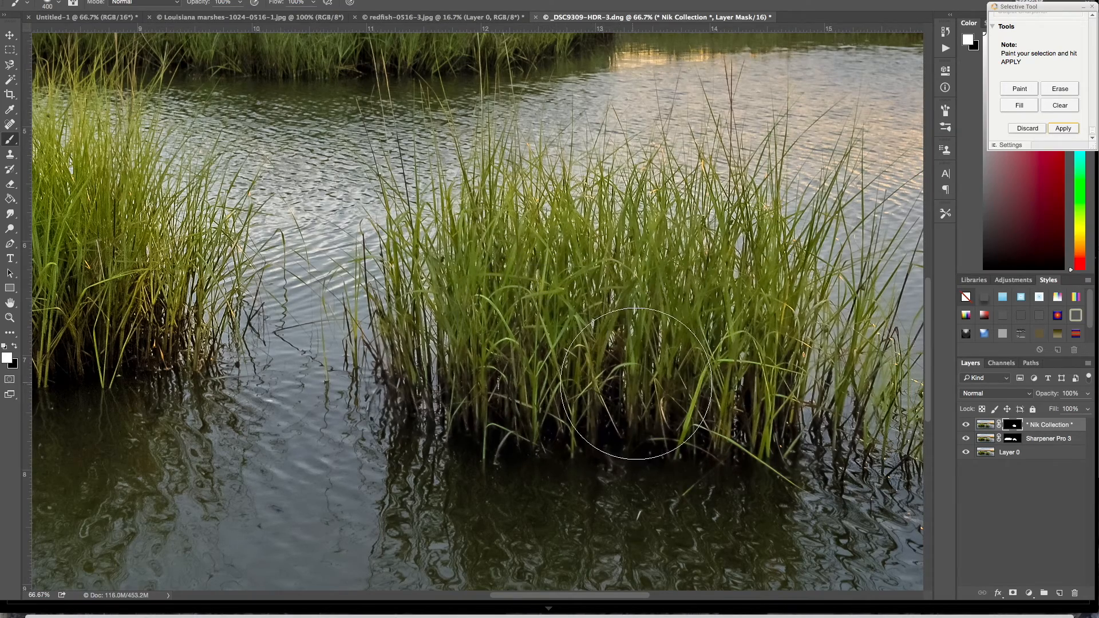
pyautogui.moveTo(198, 339); pyautogui.dragTo(798, 348)
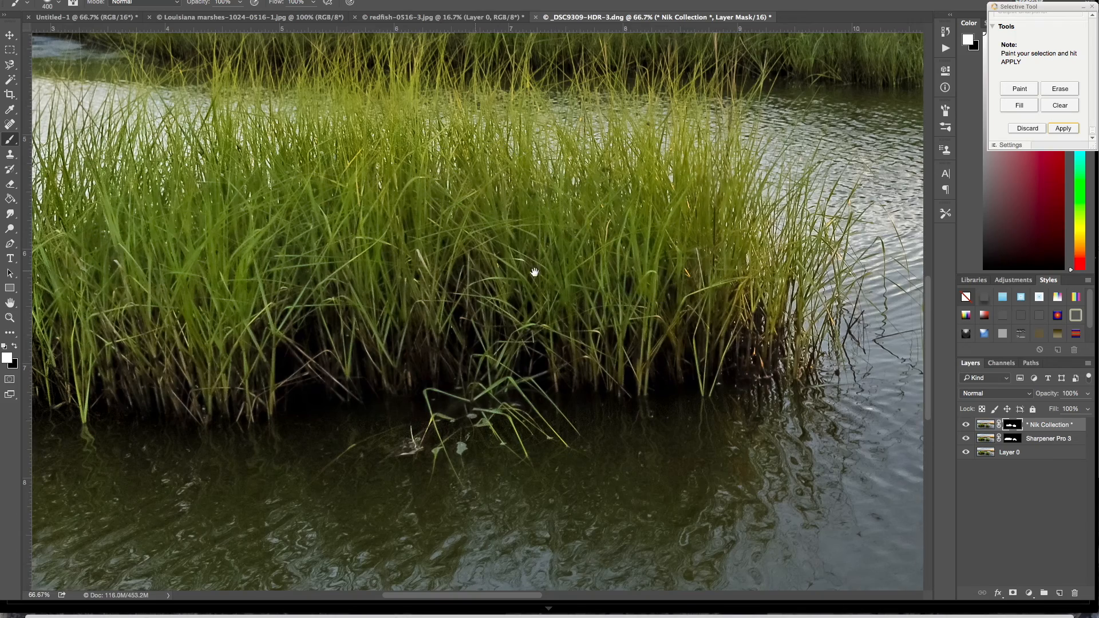
pyautogui.hscroll(-15, 474, 270)
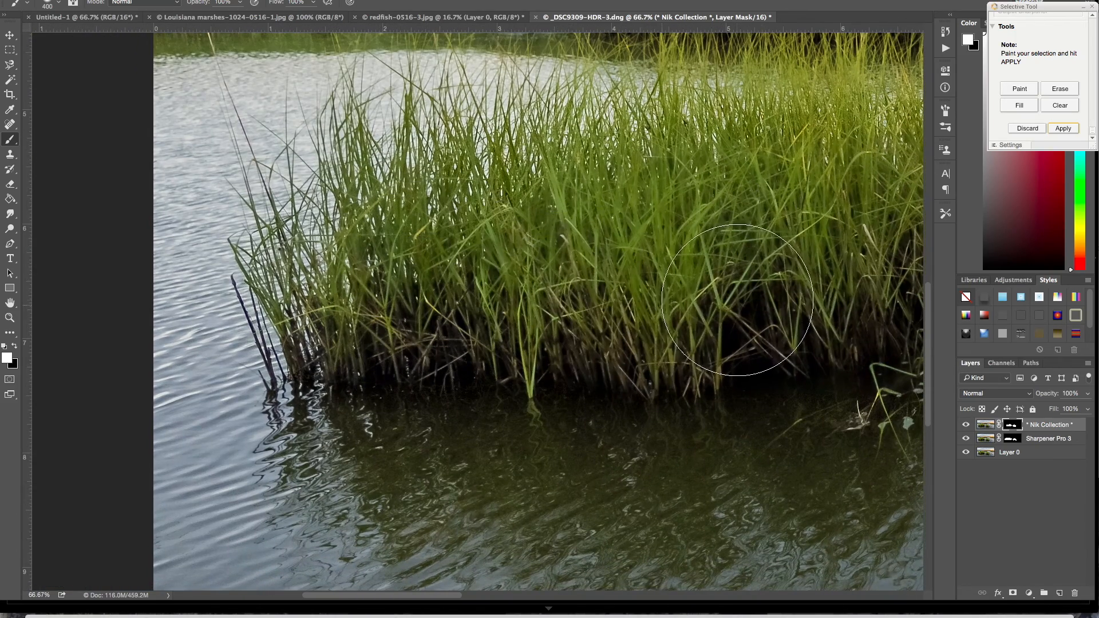
pyautogui.hscroll(8, 798, 277)
pyautogui.scroll(2, 798, 277)
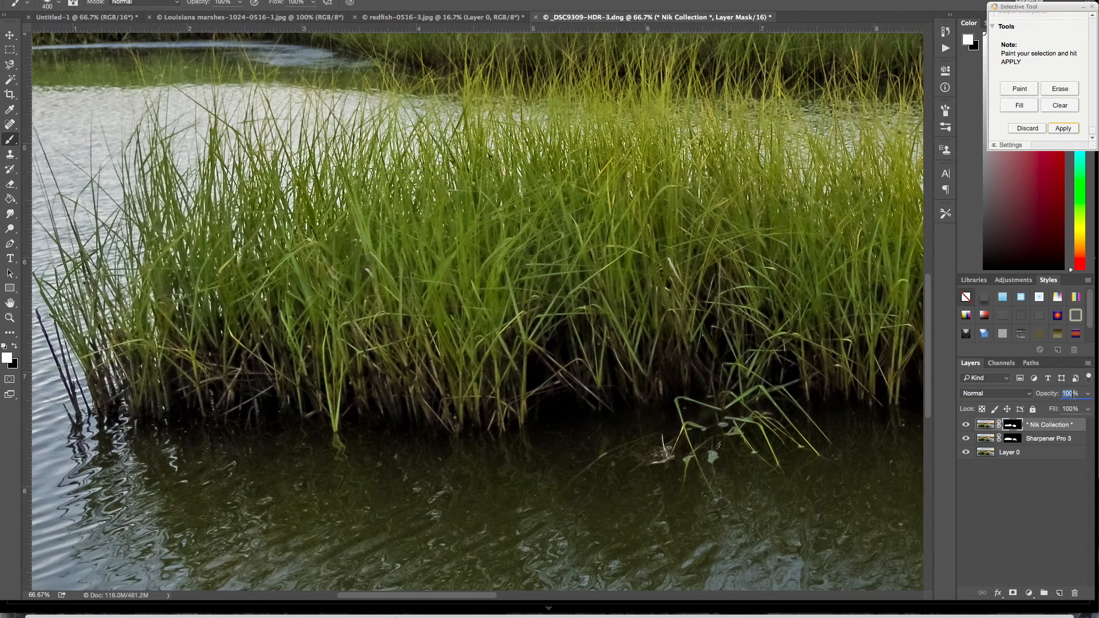
# - Try the noise reduction layer at 25% opacity, compare it hidden and shown, and settle on 15% opacity
pyautogui.write('25')
pyautogui.click(966, 424)
pyautogui.click(966, 425)
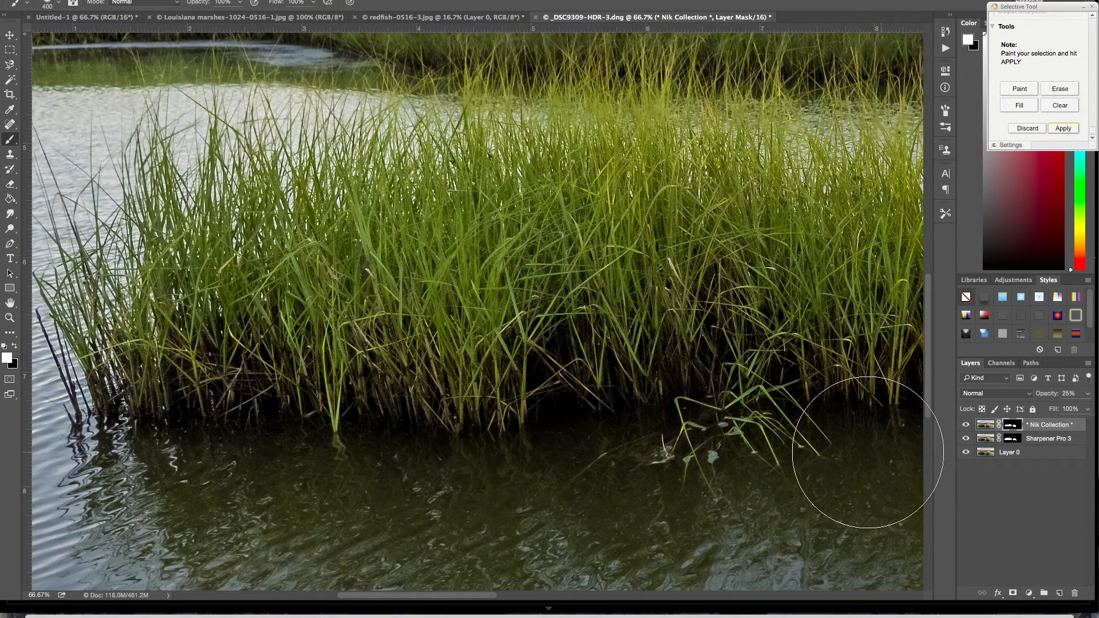
pyautogui.click(1066, 393)
pyautogui.write('15')
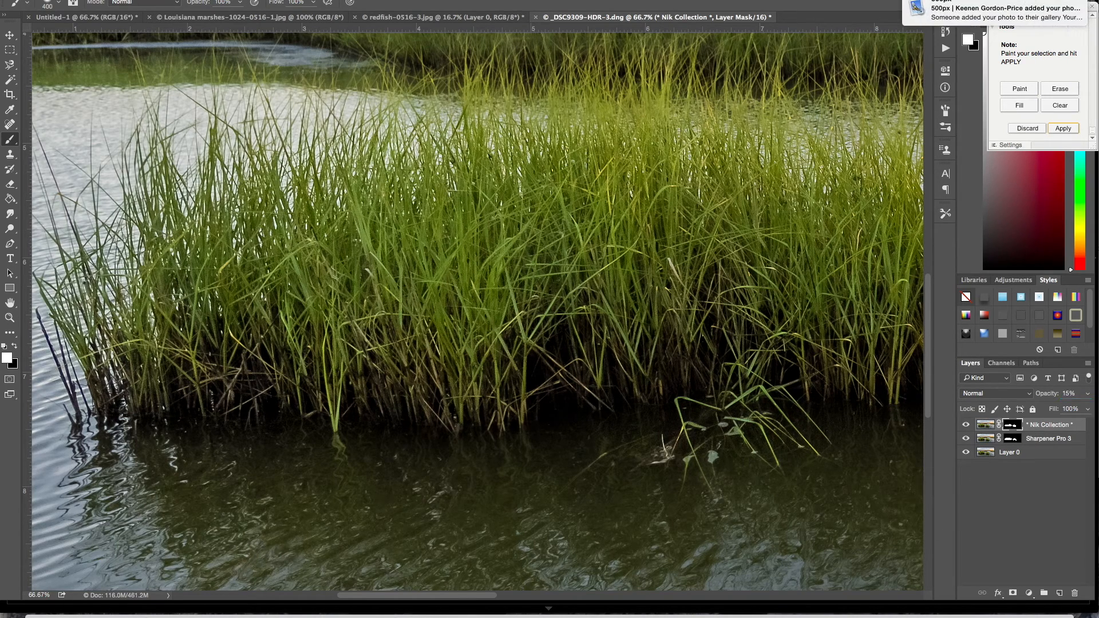
# - Save the edited photo and apply the Dfine 2 selective noise reduction to leave selective editing mode
pyautogui.hotkey('ctrl', '0')
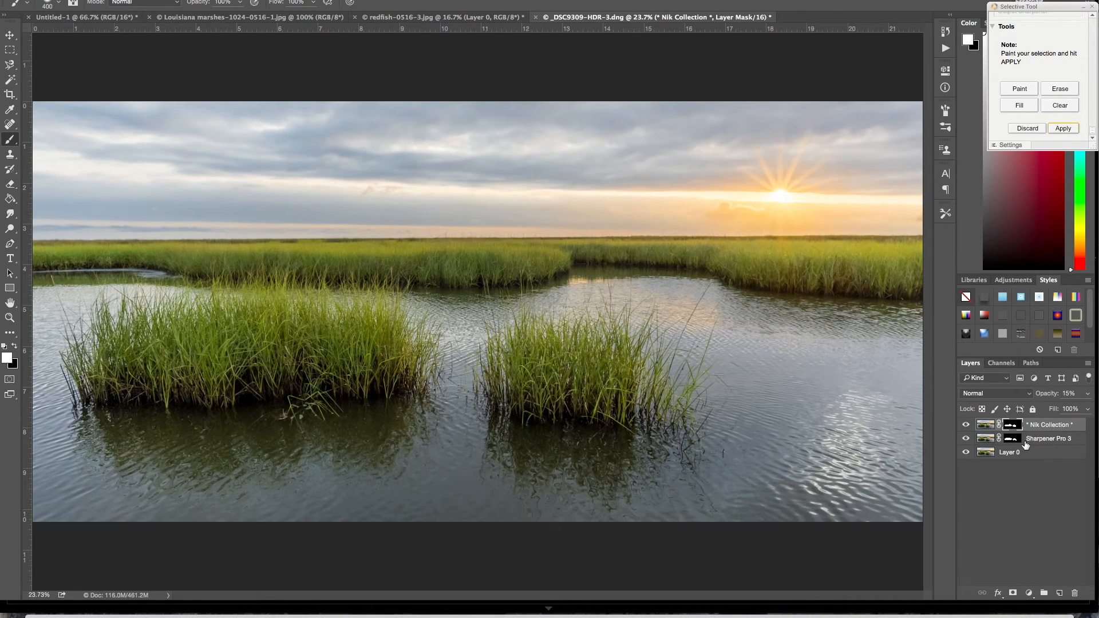
pyautogui.hotkey('ctrl', 's')
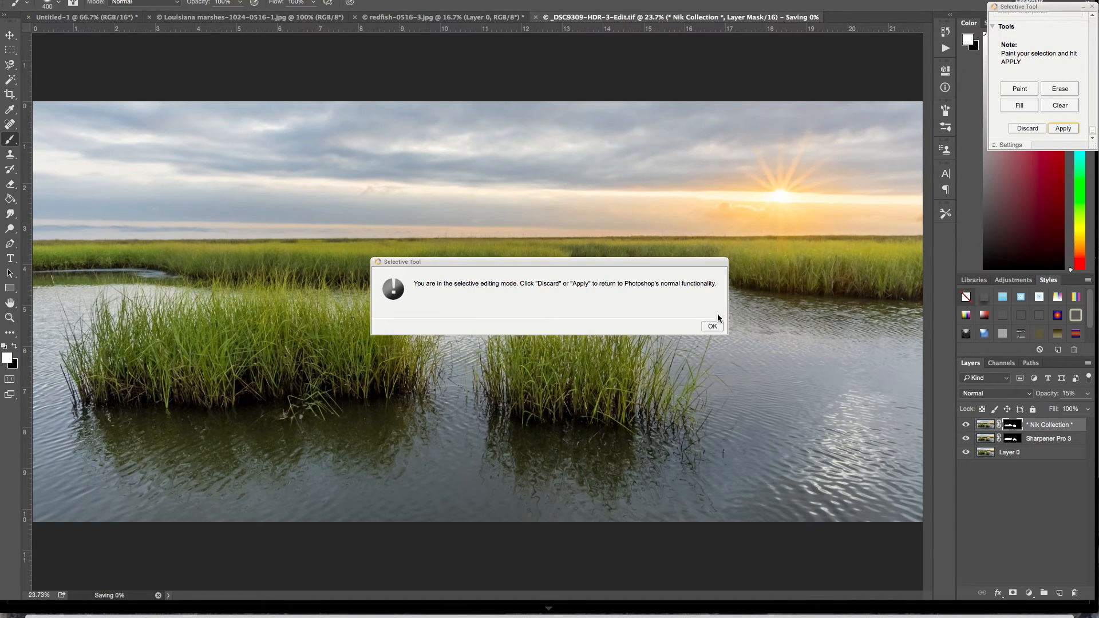
pyautogui.click(713, 326)
pyautogui.click(1063, 128)
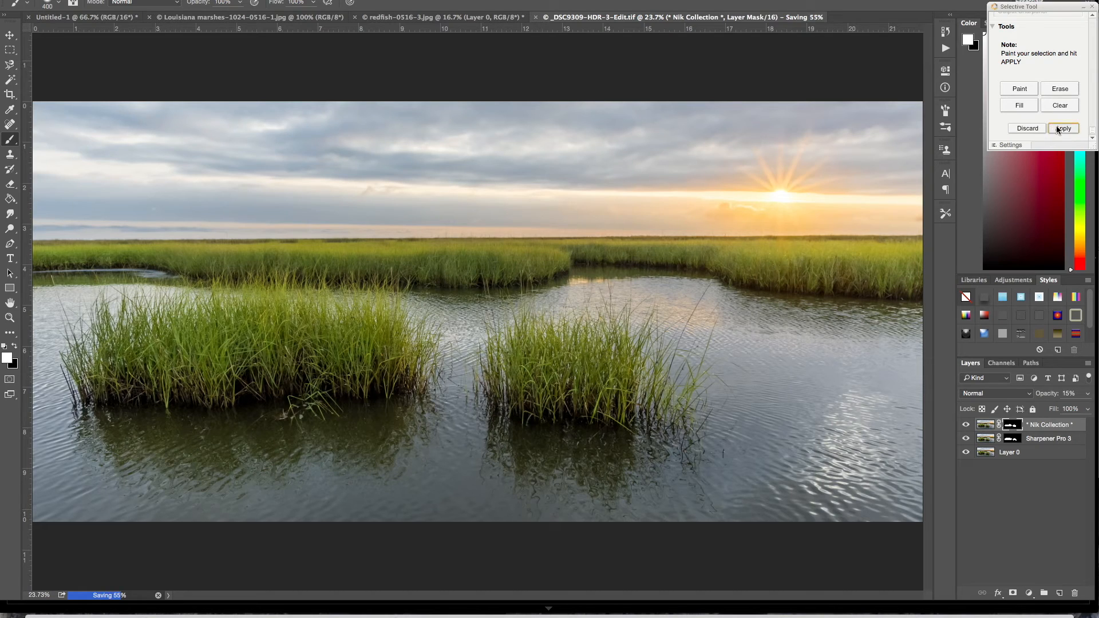
# - Try to save the photo again with the noise reduction applied, and switch back to Lightroom
pyautogui.hotkey('ctrl', 's')
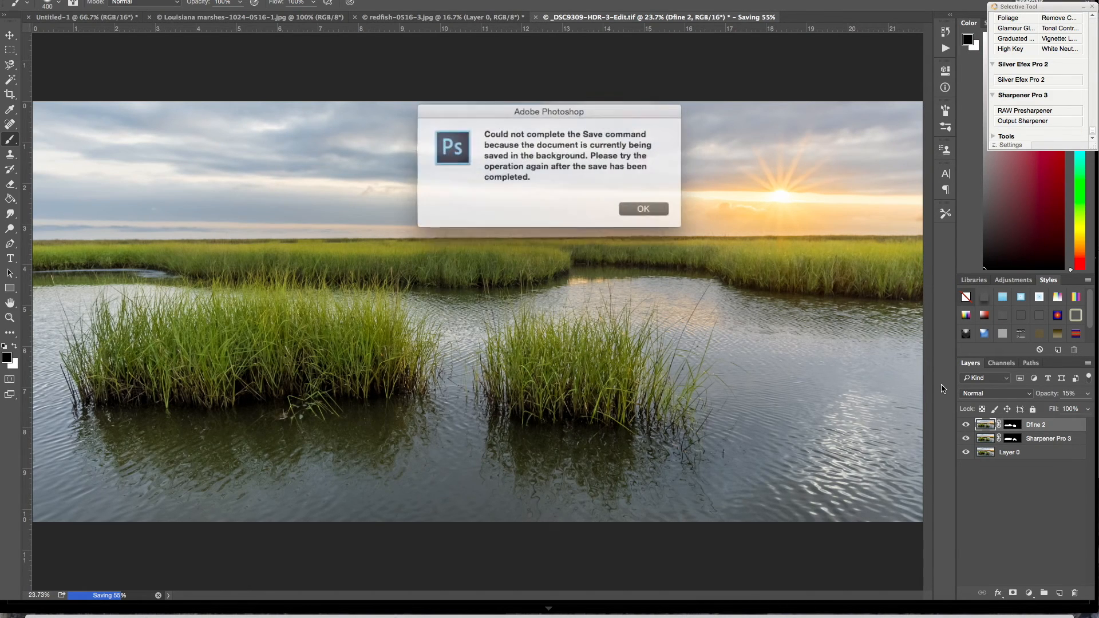
pyautogui.click(635, 206)
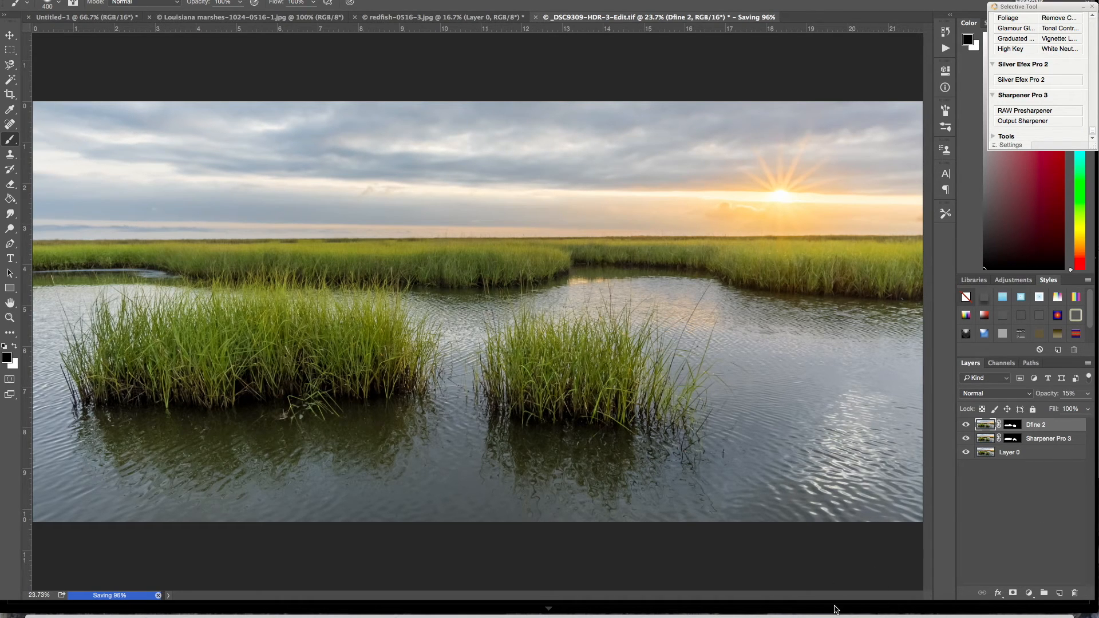
pyautogui.press('super+Tab')
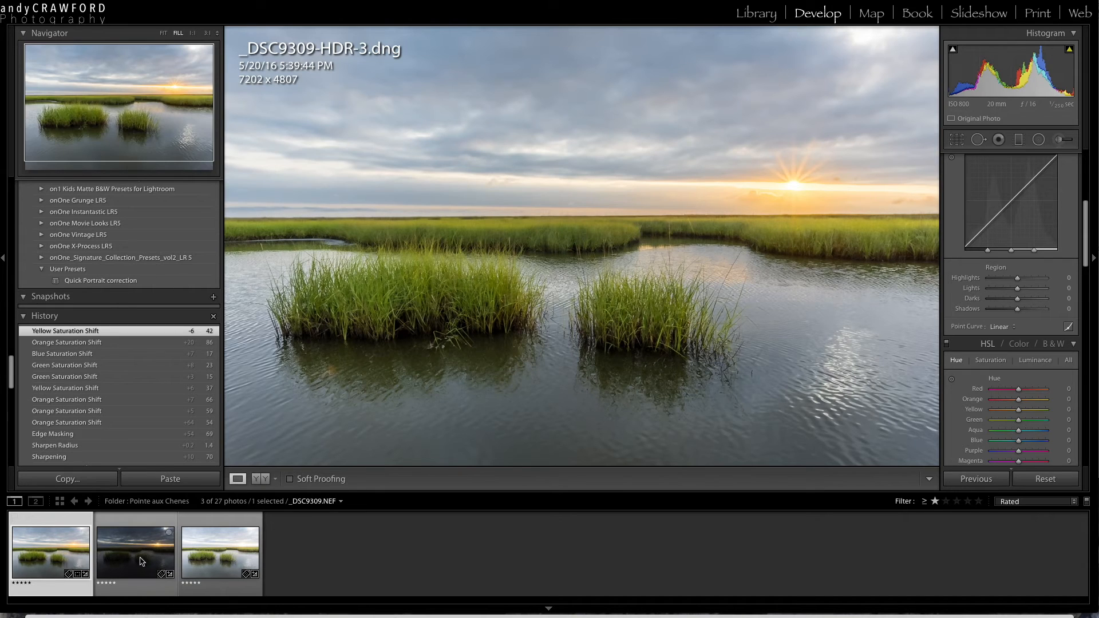
# - Select the Photoshop-edited TIFF, fit it to the view and preview it full screen
pyautogui.click(56, 553)
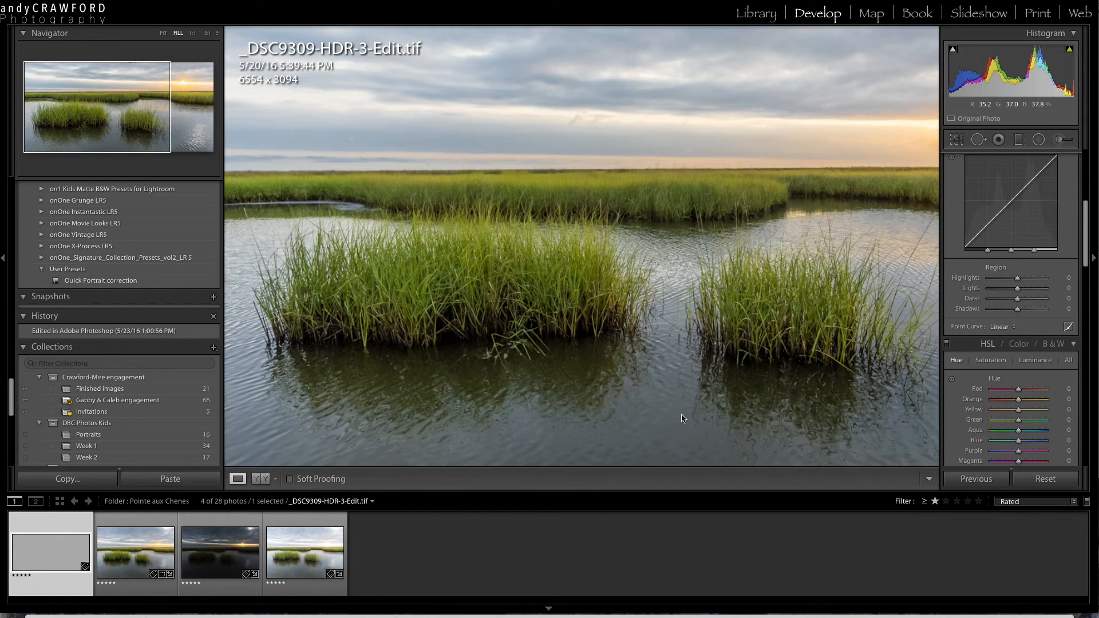
pyautogui.click(670, 426)
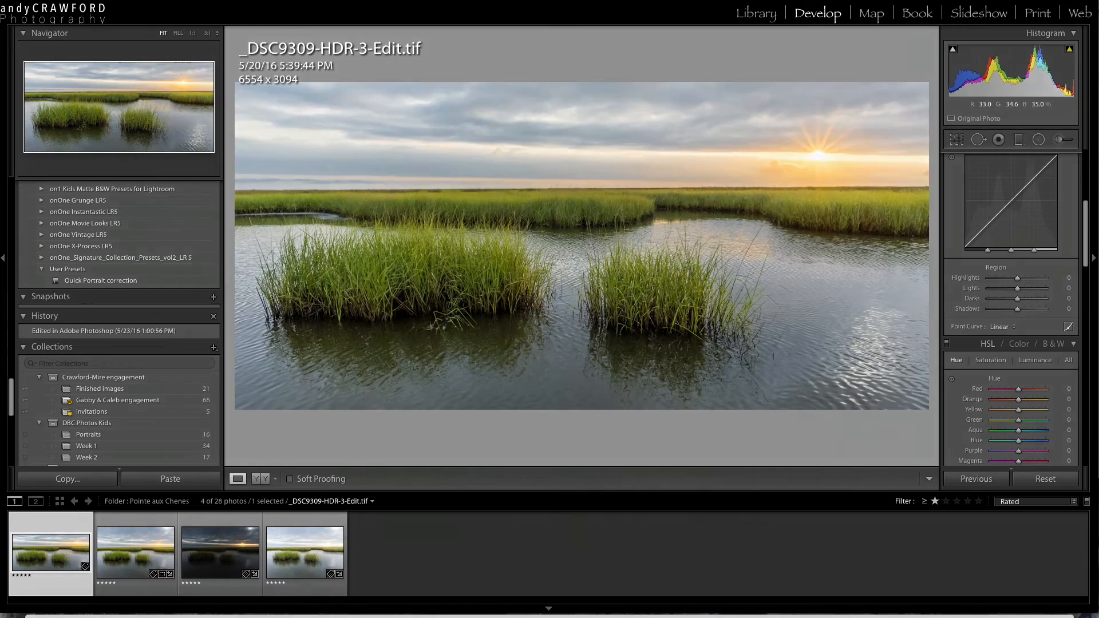
pyautogui.press('f')
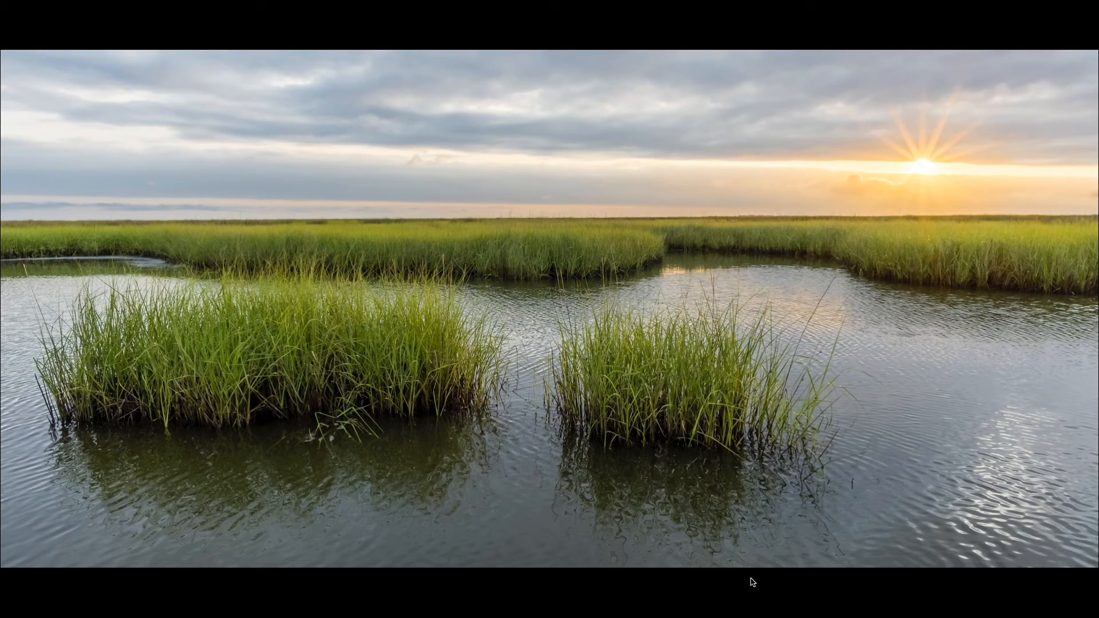
pyautogui.press('f')
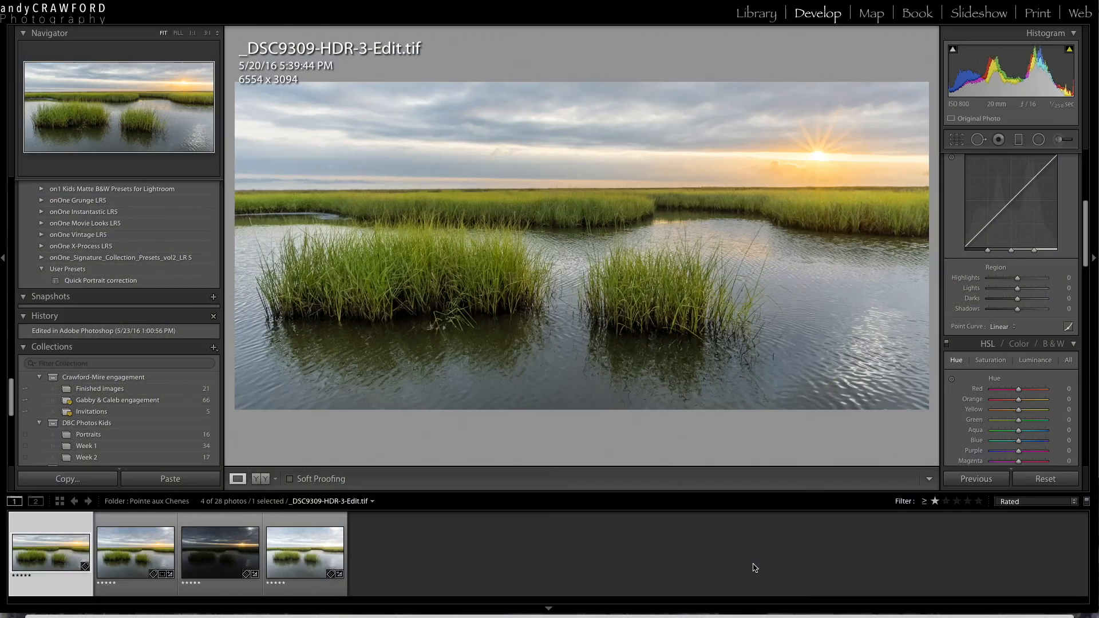
# - Set the post-crop vignette amount of the edited photo to -15
pyautogui.scroll(-15, 998, 377)
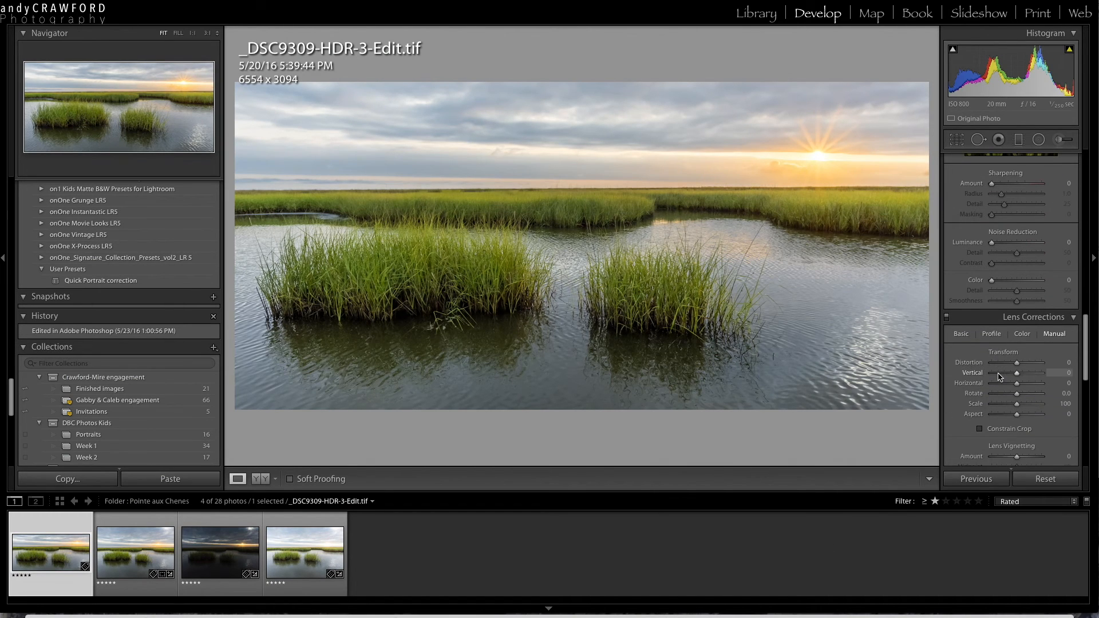
pyautogui.scroll(-3, 998, 377)
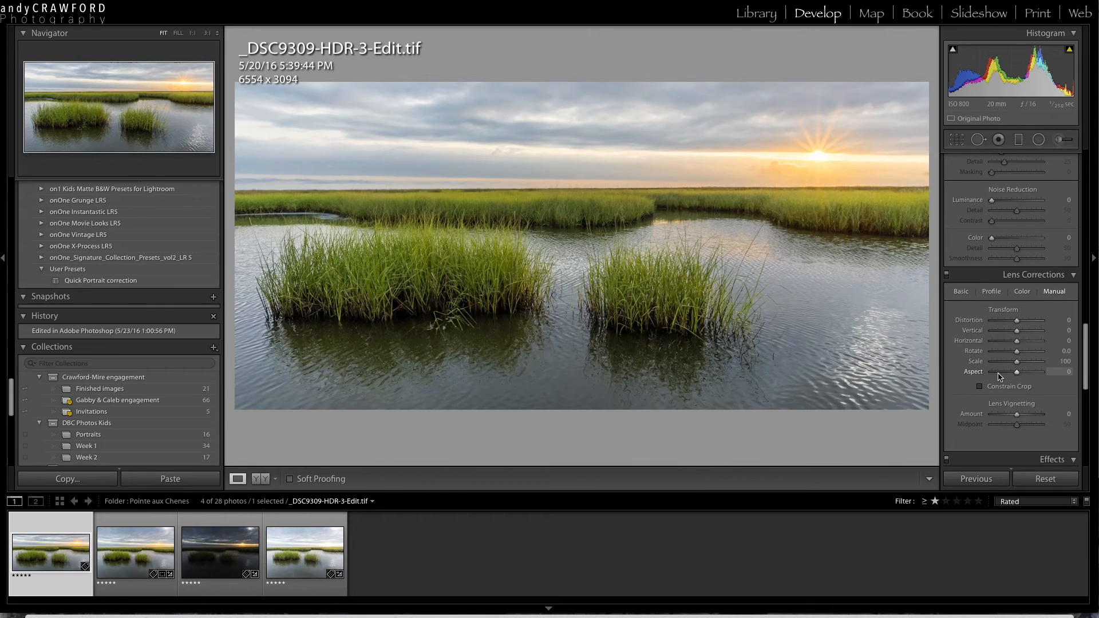
pyautogui.scroll(-1, 998, 378)
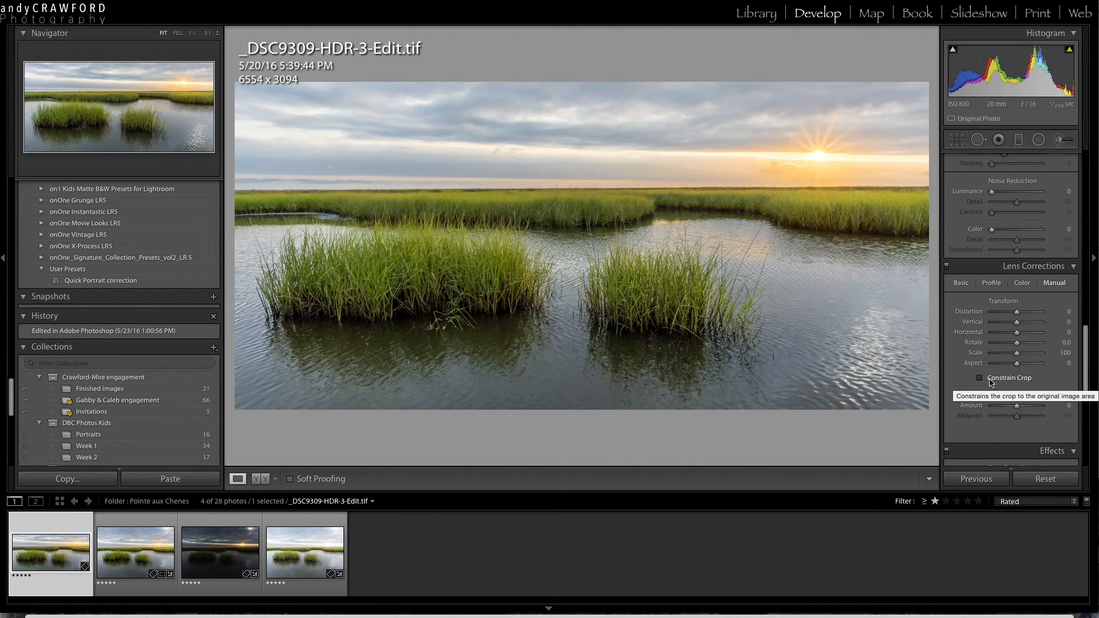
pyautogui.scroll(3, 997, 378)
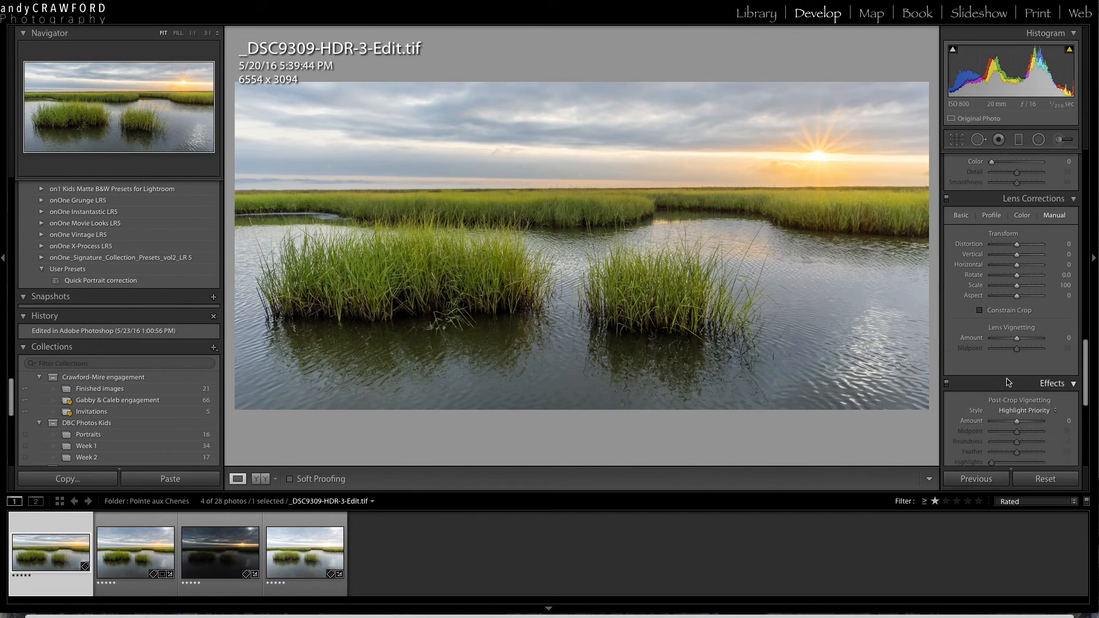
pyautogui.scroll(4, 1007, 383)
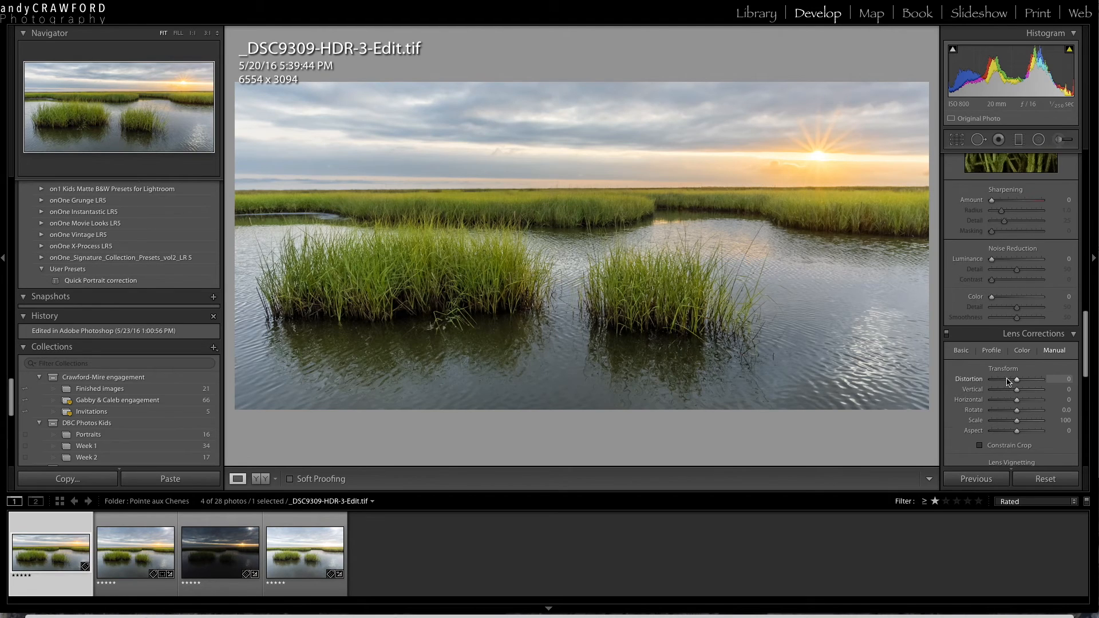
pyautogui.scroll(5, 999, 345)
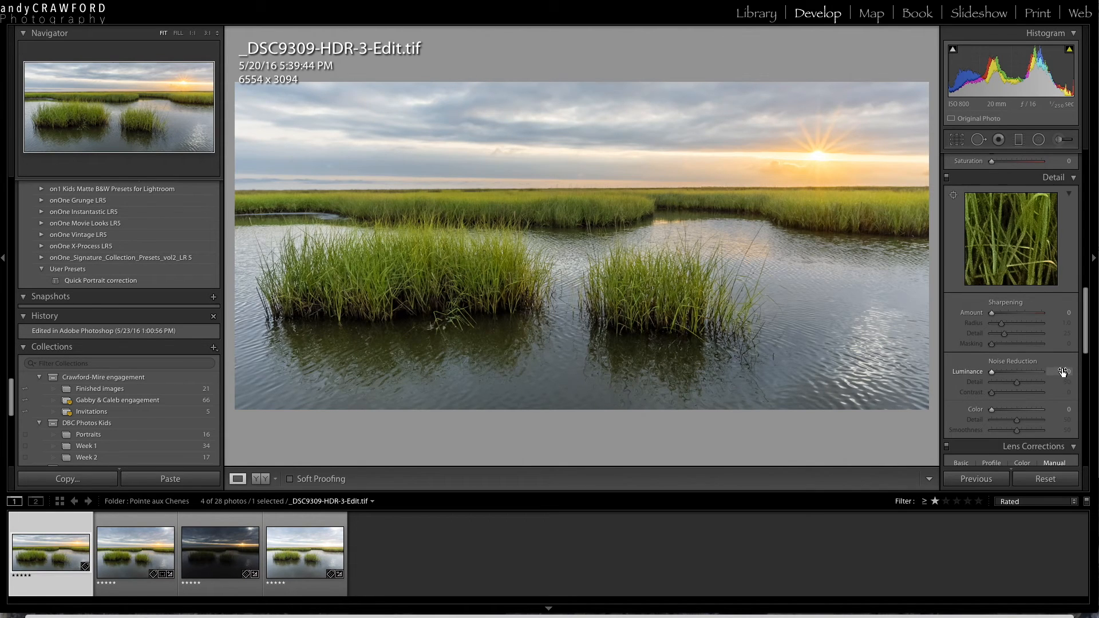
pyautogui.scroll(-8, 1030, 383)
pyautogui.scroll(-2, 1028, 387)
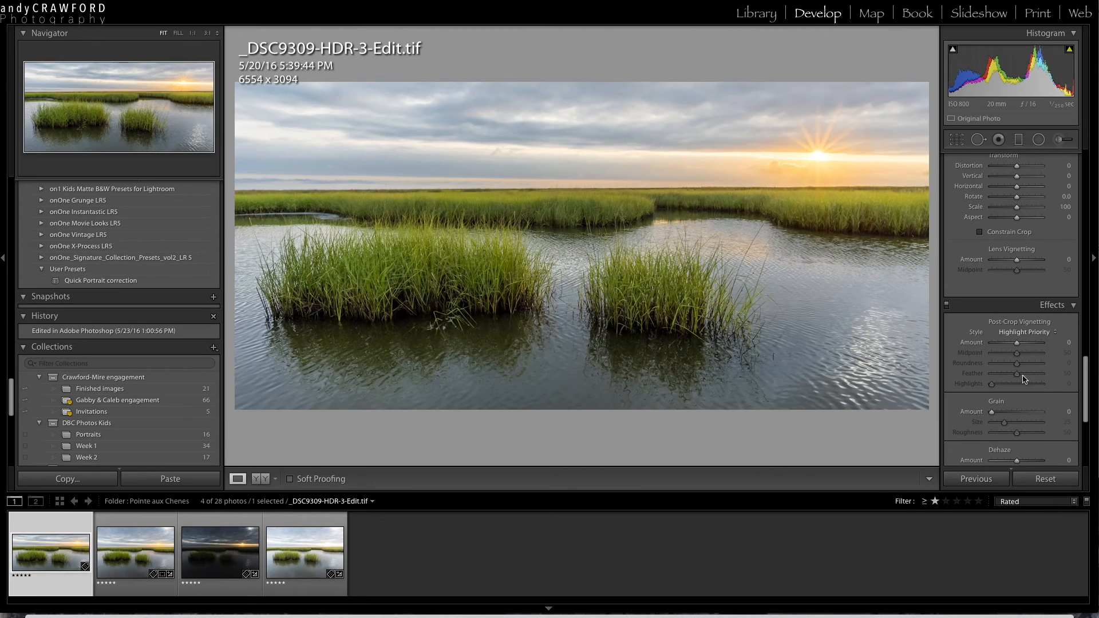
pyautogui.click(1060, 342)
pyautogui.write('-15')
pyautogui.press('Return')
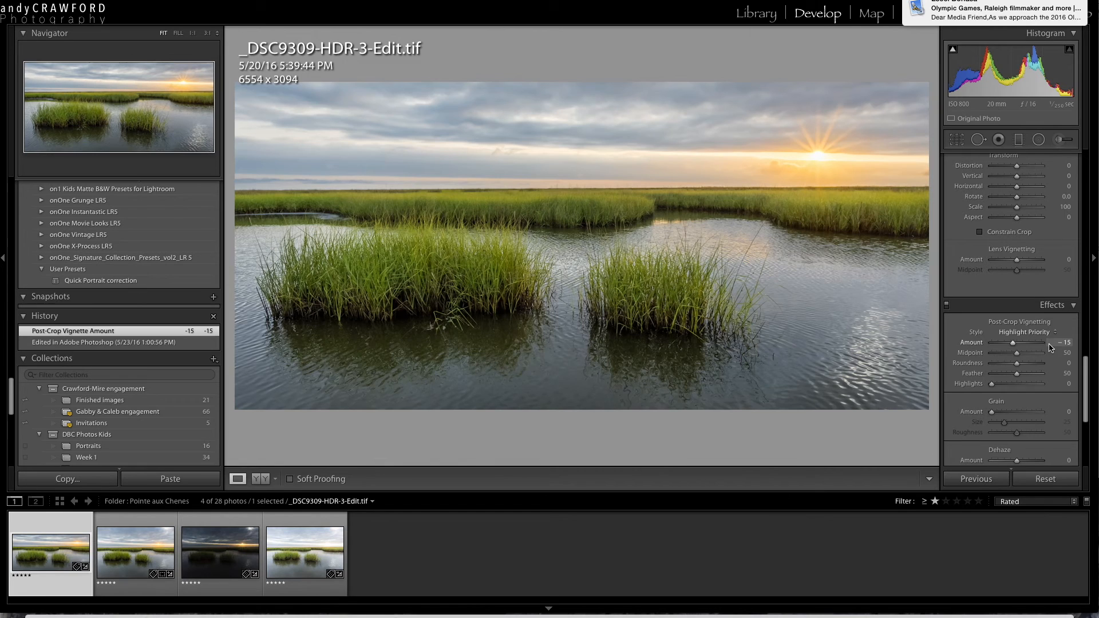
# - Try the post-crop vignette at amounts of -100 and -79, and return it to -15
pyautogui.moveTo(1013, 345); pyautogui.dragTo(991, 345)
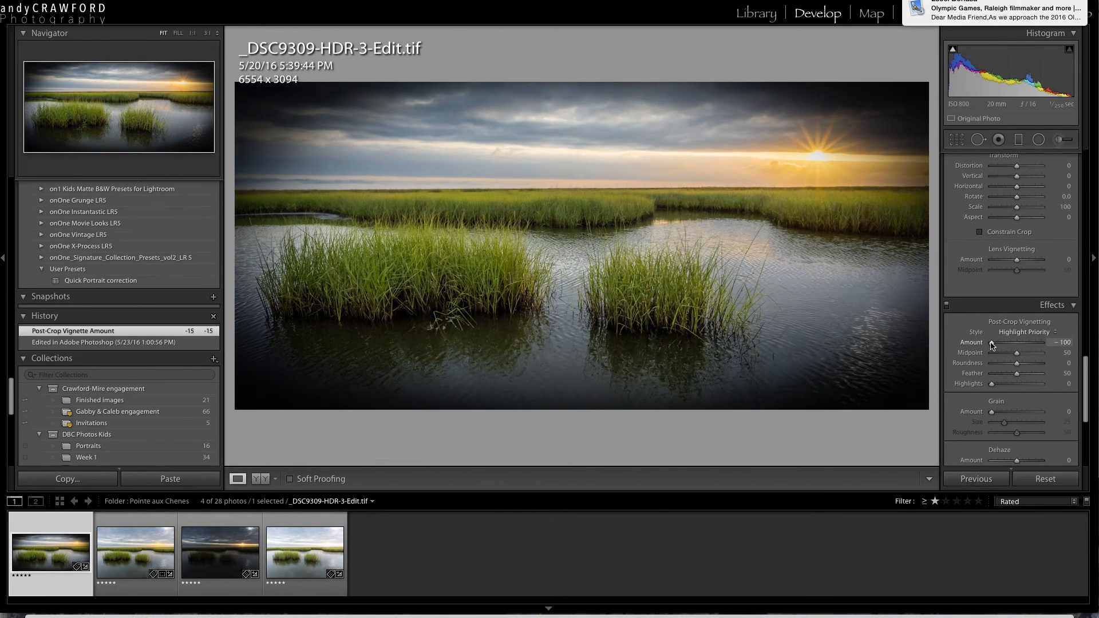
pyautogui.moveTo(990, 345); pyautogui.dragTo(997, 346)
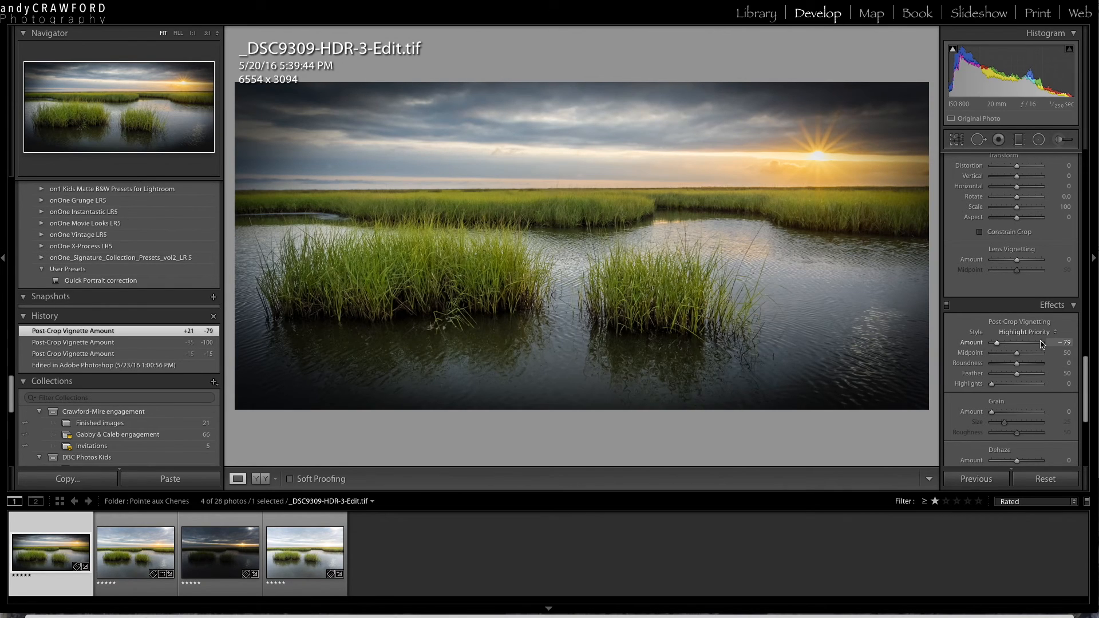
pyautogui.click(1059, 343)
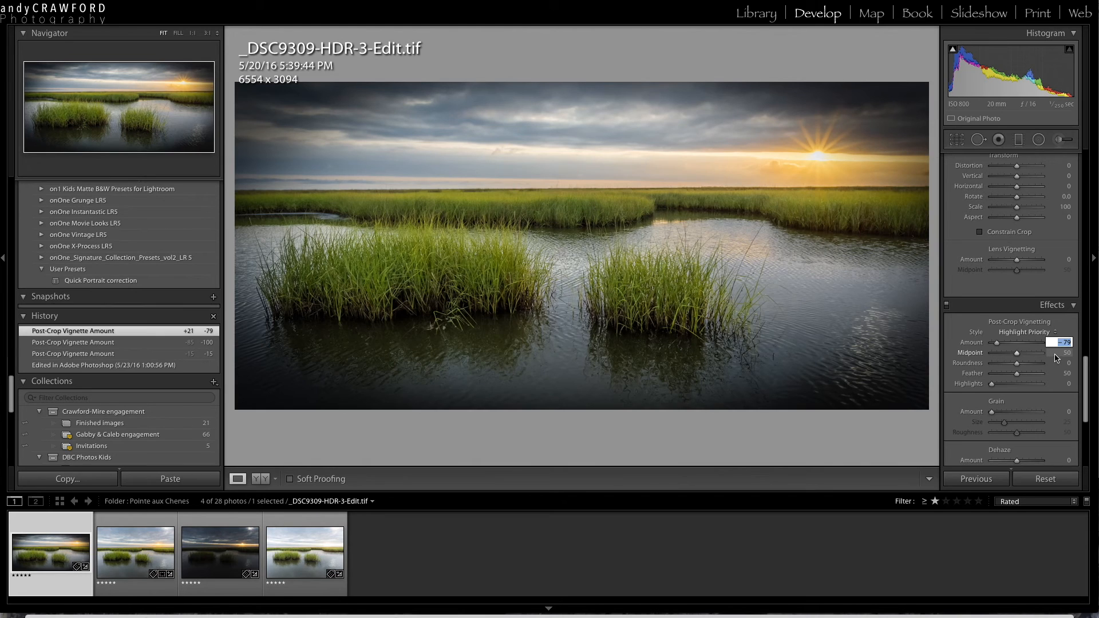
pyautogui.write('- 15')
pyautogui.press('Return')
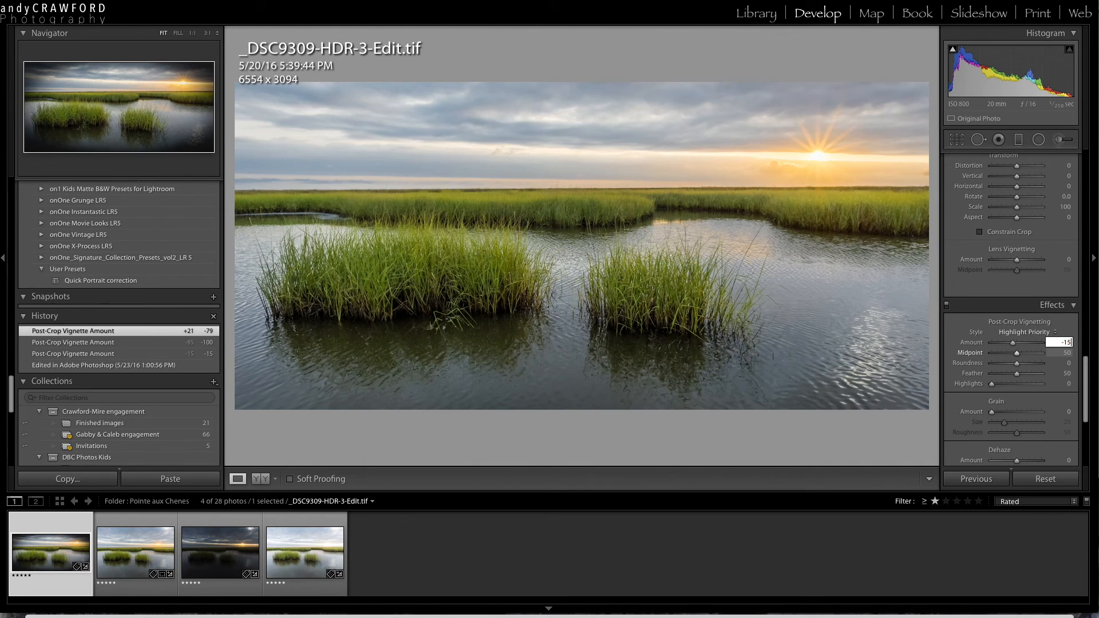
# - Compare post-crop vignette amounts of -10 and -15, and settle on -20
pyautogui.click(1063, 342)
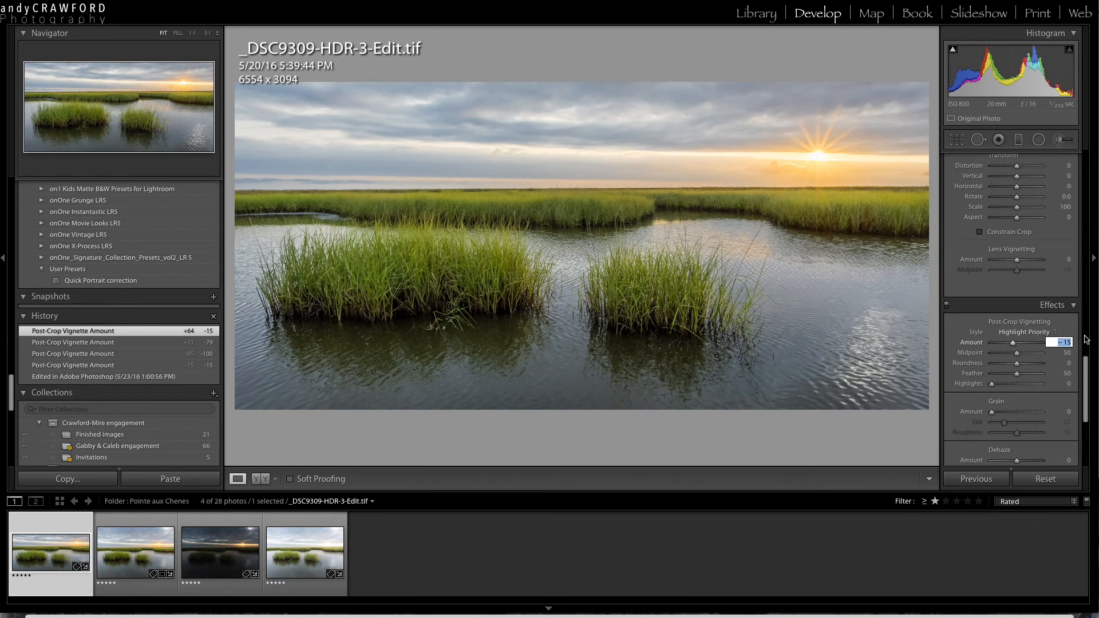
pyautogui.write('-1')
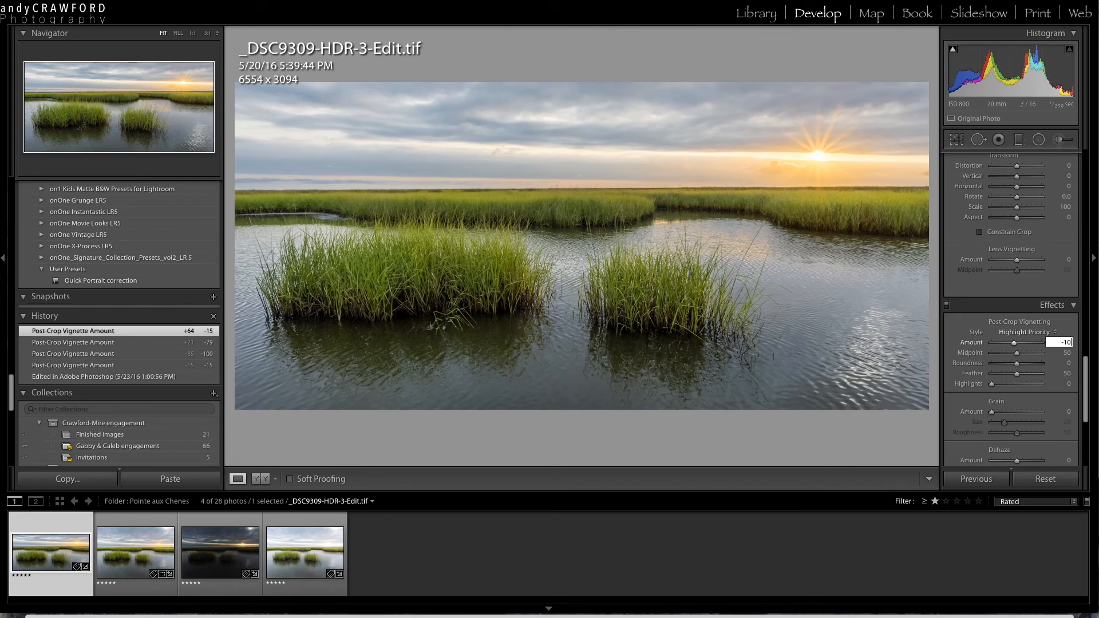
pyautogui.write('5')
pyautogui.press('Return')
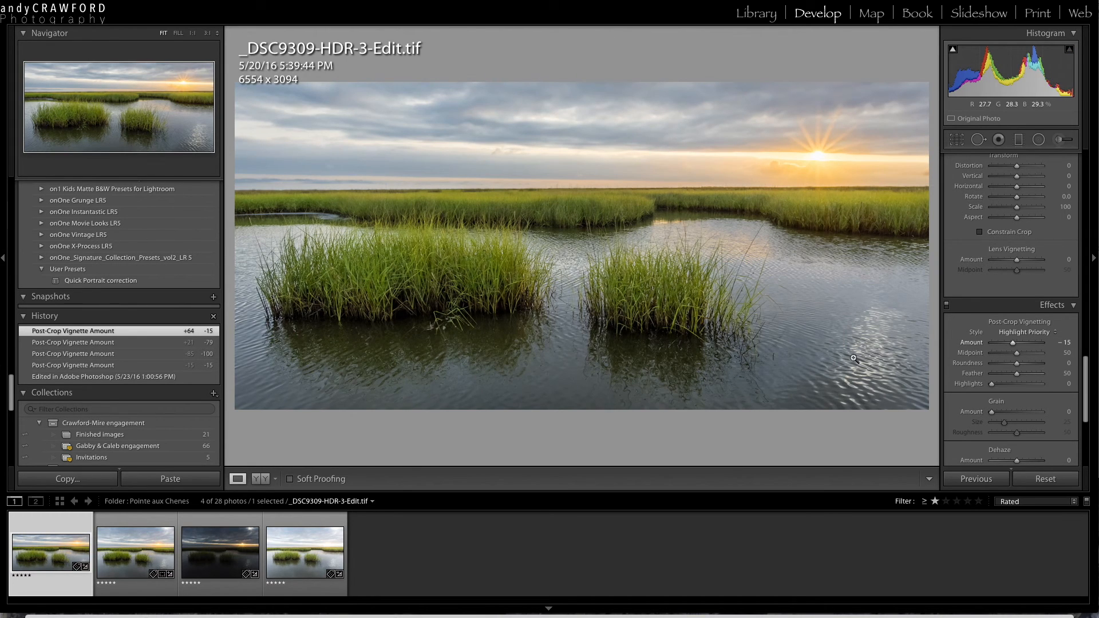
pyautogui.click(1065, 343)
pyautogui.write('-20')
pyautogui.press('Return')
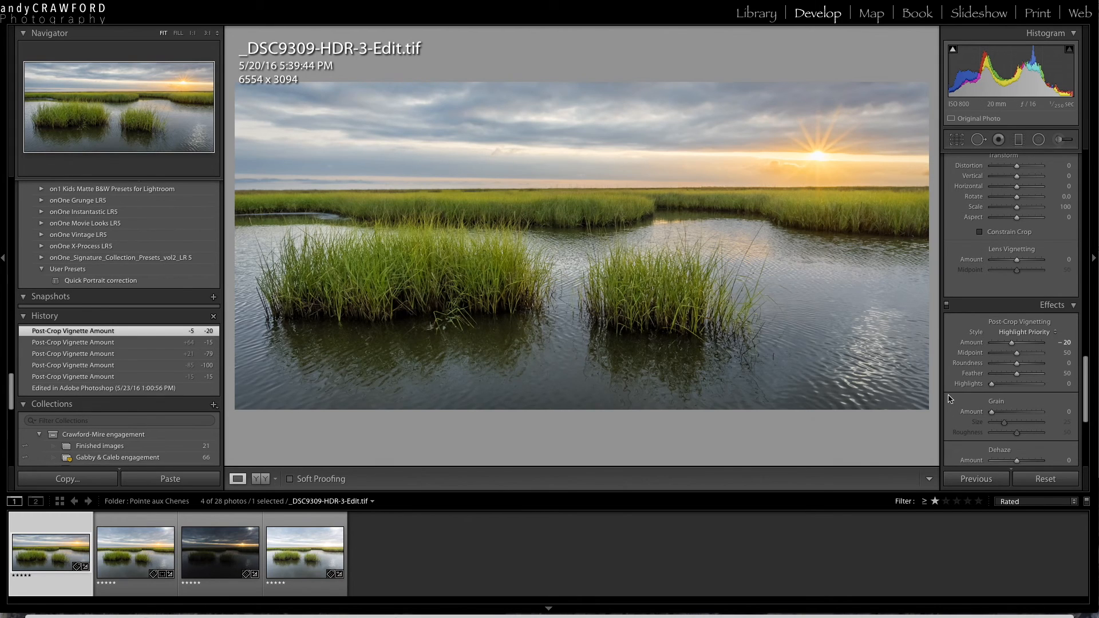
# - Add a radial filter around the right foreground grass clump, invert its mask and raise its exposure to 0.39
pyautogui.scroll(5, 1004, 361)
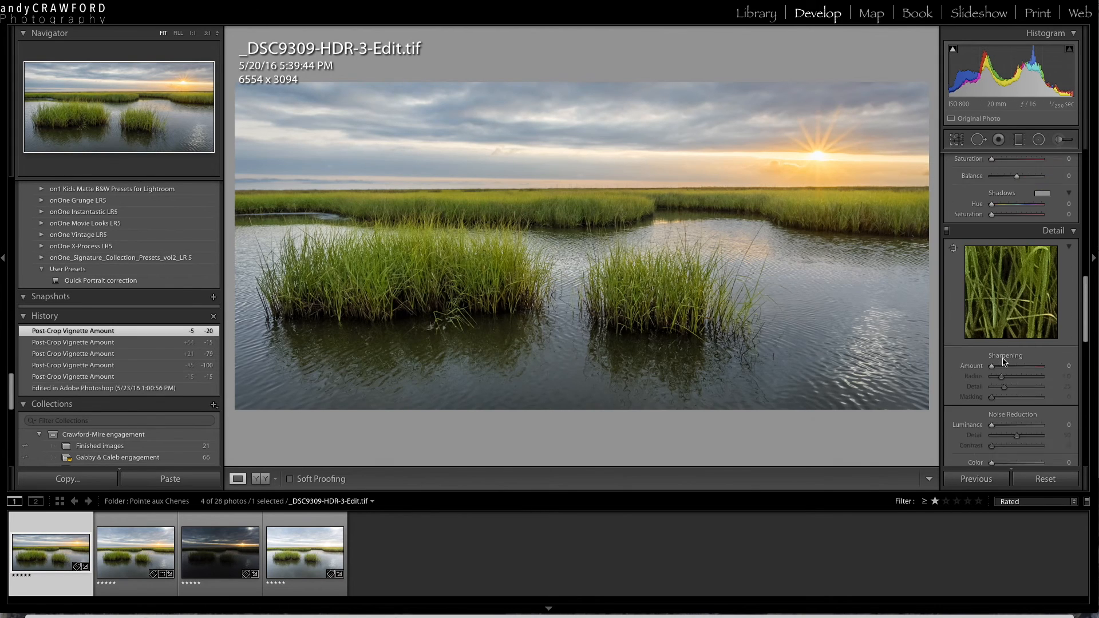
pyautogui.click(1039, 144)
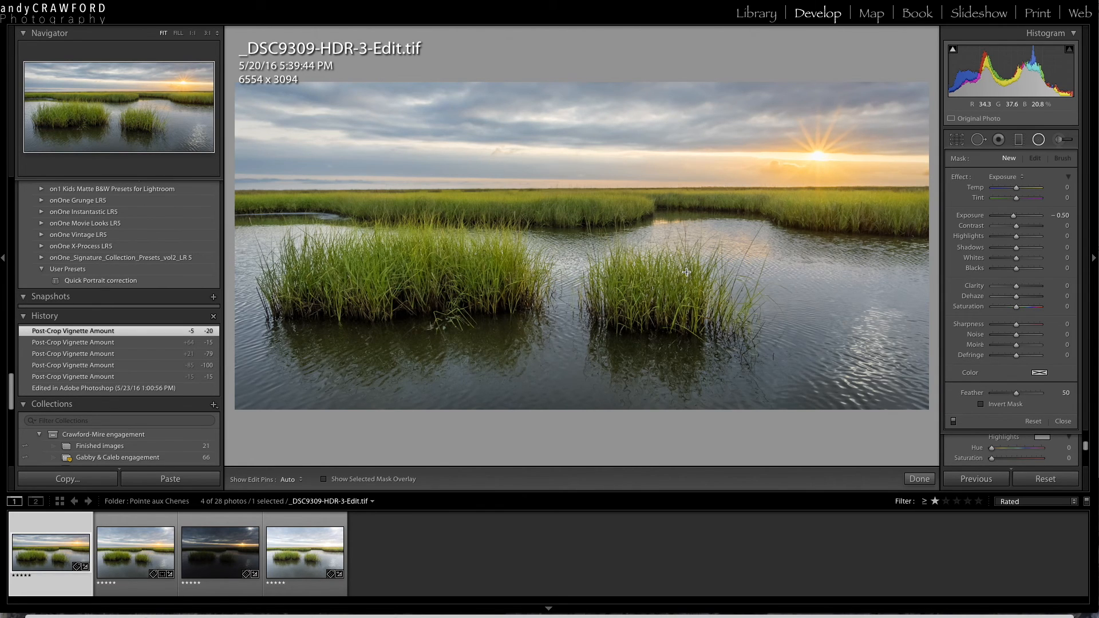
pyautogui.moveTo(651, 289); pyautogui.dragTo(740, 348)
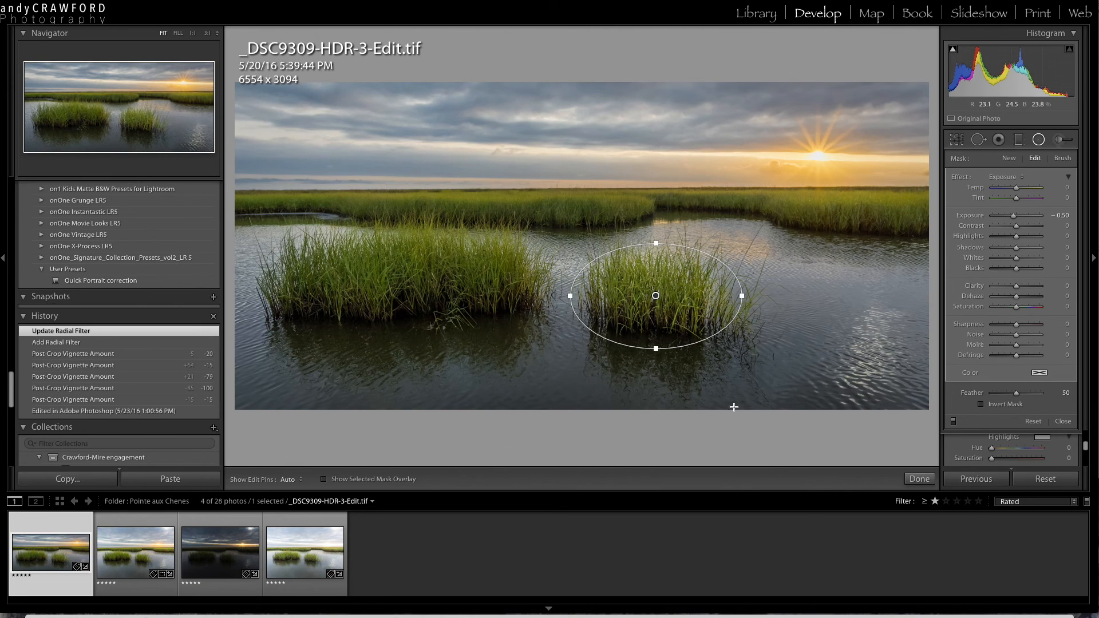
pyautogui.click(981, 405)
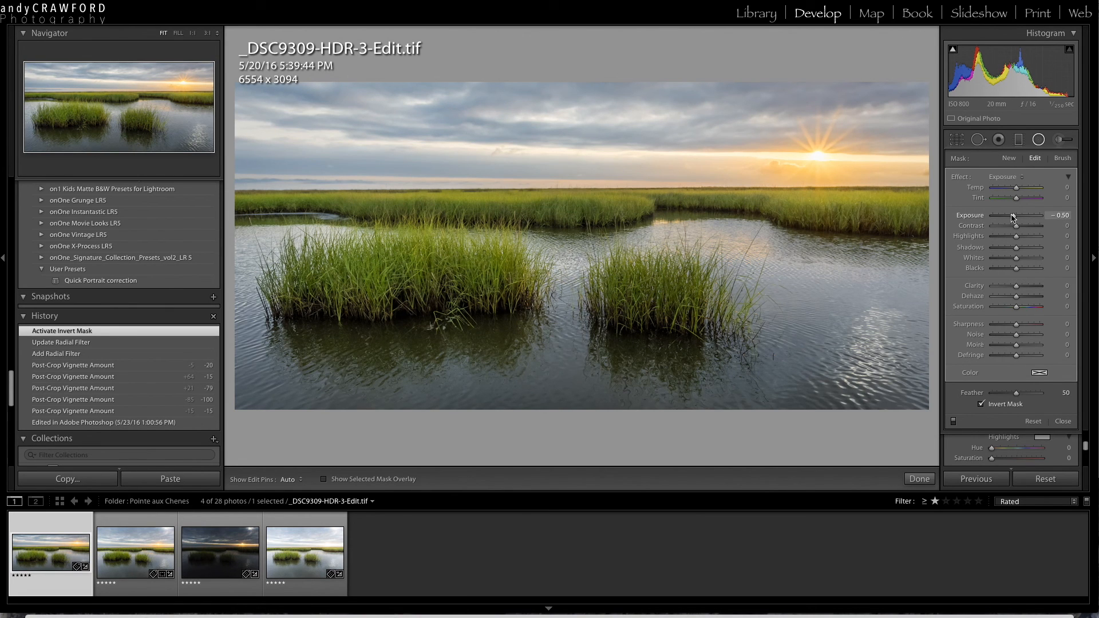
pyautogui.moveTo(1013, 217); pyautogui.dragTo(1020, 220)
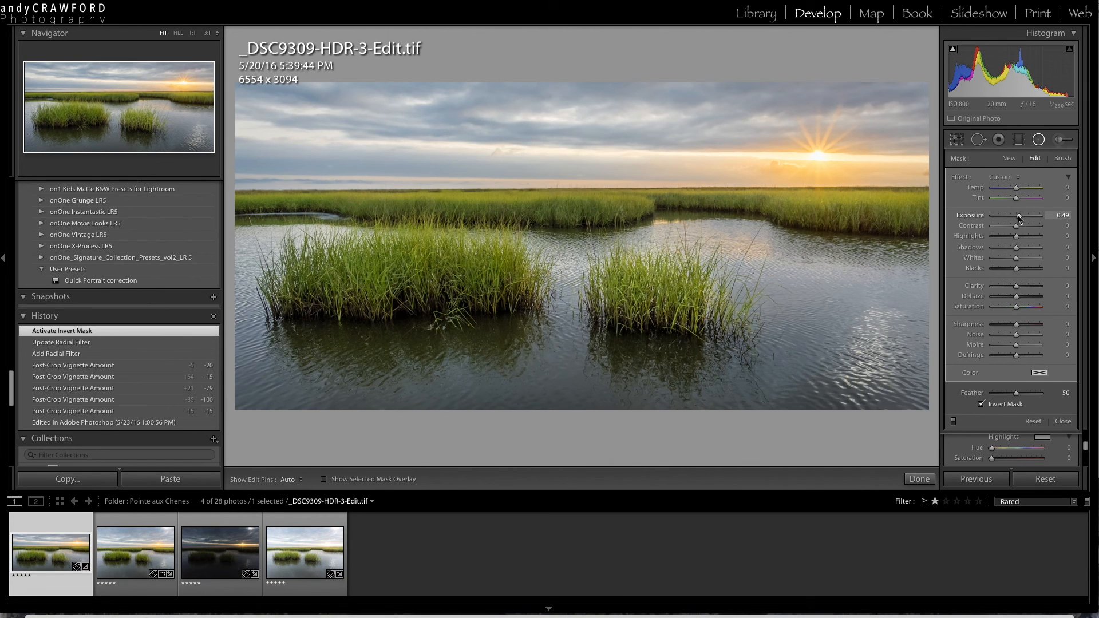
pyautogui.moveTo(1020, 219); pyautogui.dragTo(1018, 220)
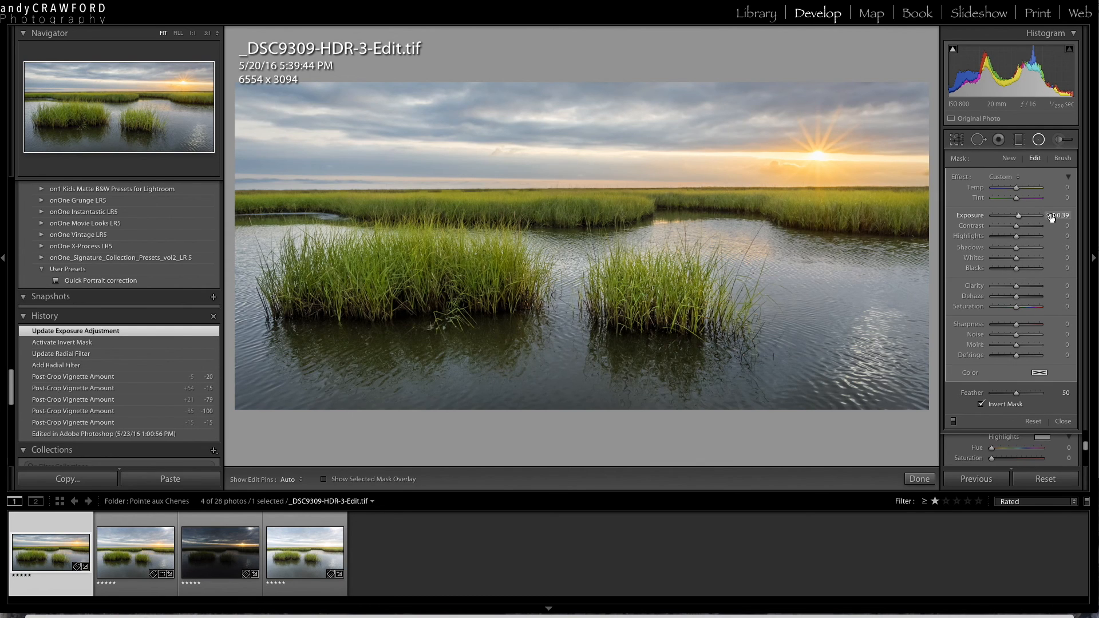
# - Add a radial filter around the left foreground grass clump with an inverted mask and 0.39 exposure, and preview the photo full screen
pyautogui.moveTo(722, 287)
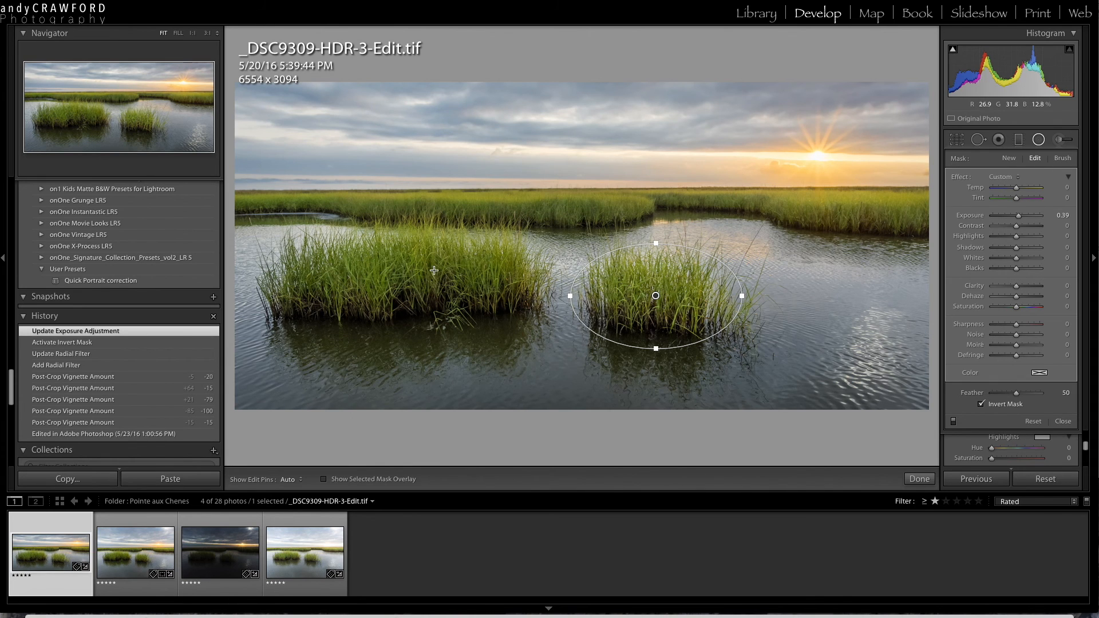
pyautogui.moveTo(376, 265); pyautogui.dragTo(523, 332)
pyautogui.moveTo(418, 290); pyautogui.dragTo(445, 298)
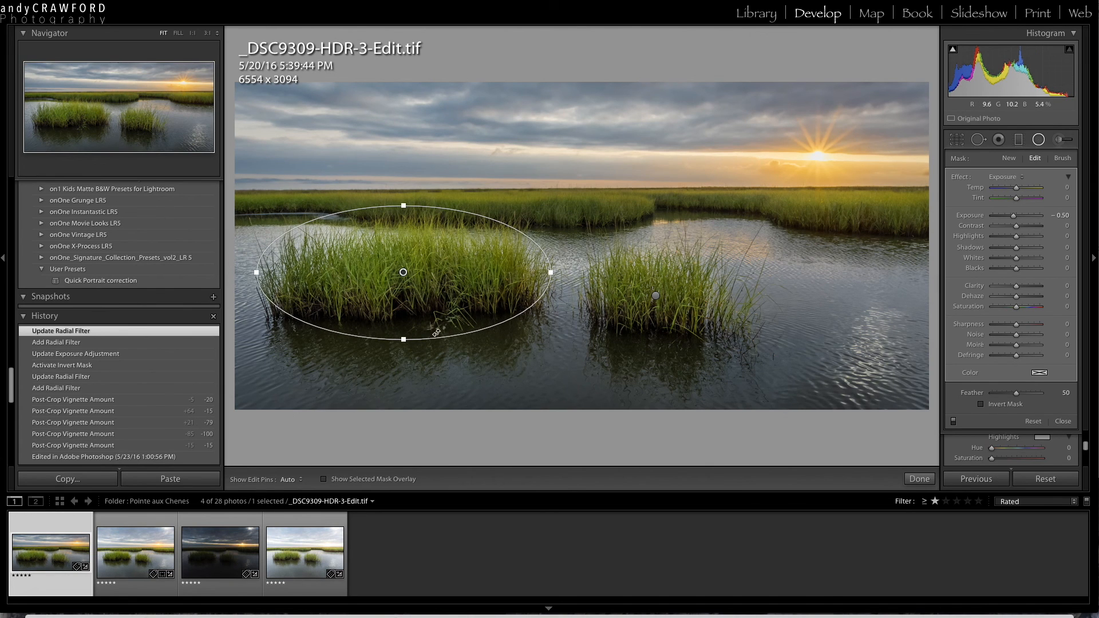
pyautogui.click(981, 404)
pyautogui.click(1059, 215)
pyautogui.press('BackSpace')
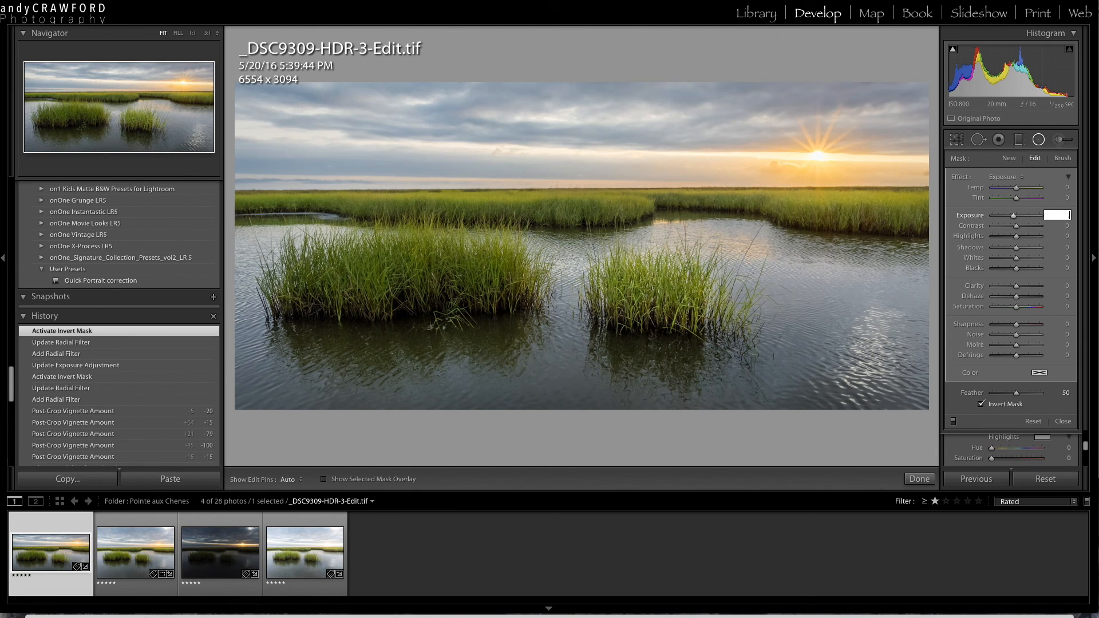
pyautogui.write('.39')
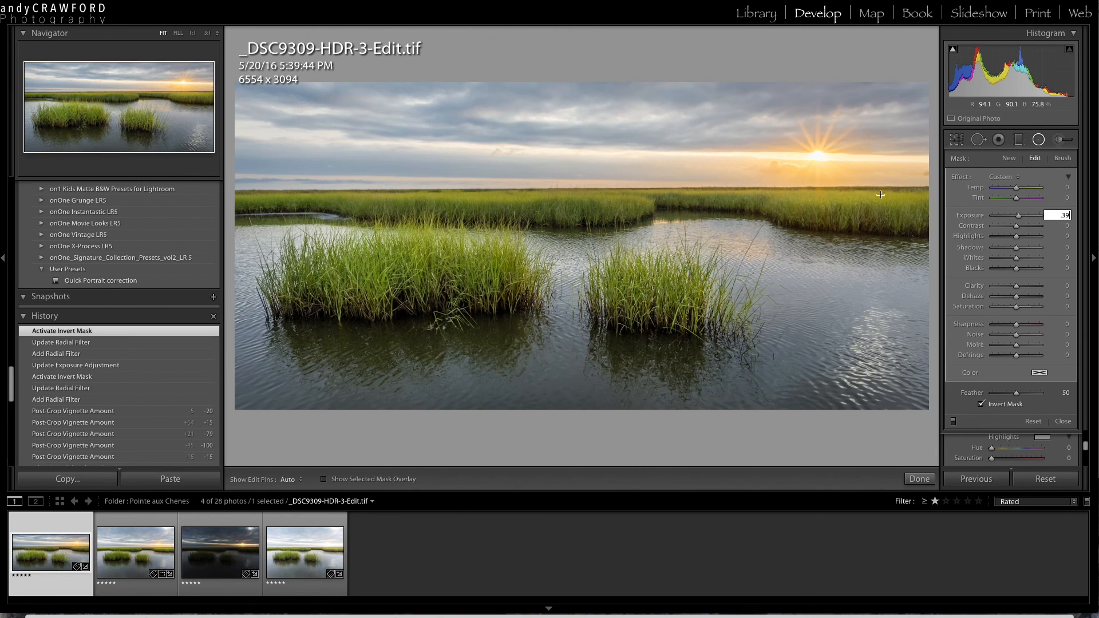
pyautogui.press('Return')
pyautogui.press('Return')
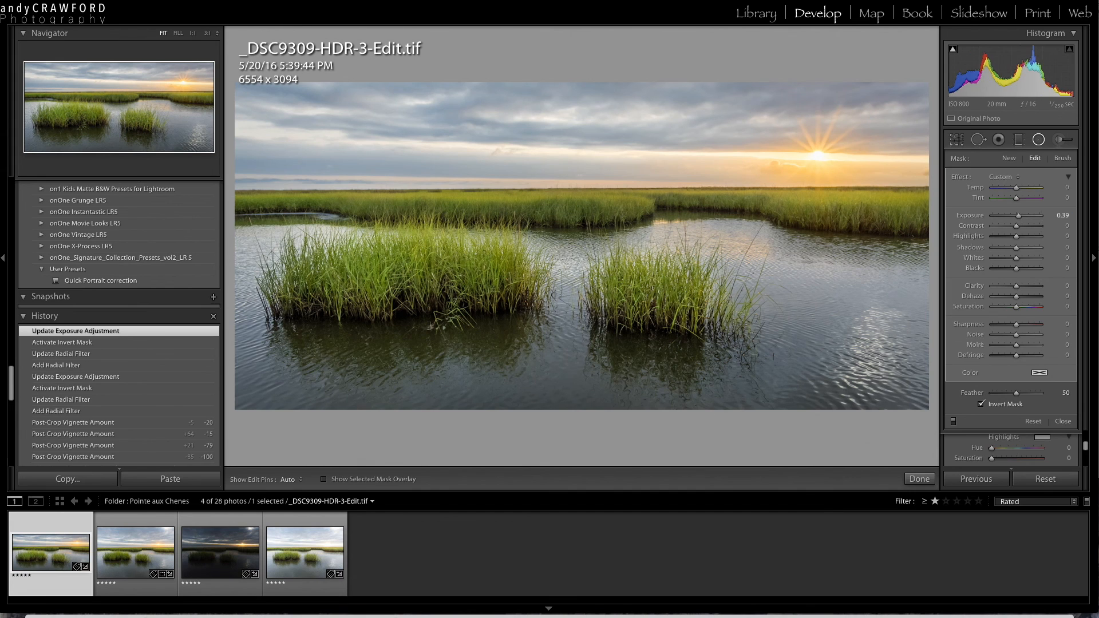
pyautogui.press('f')
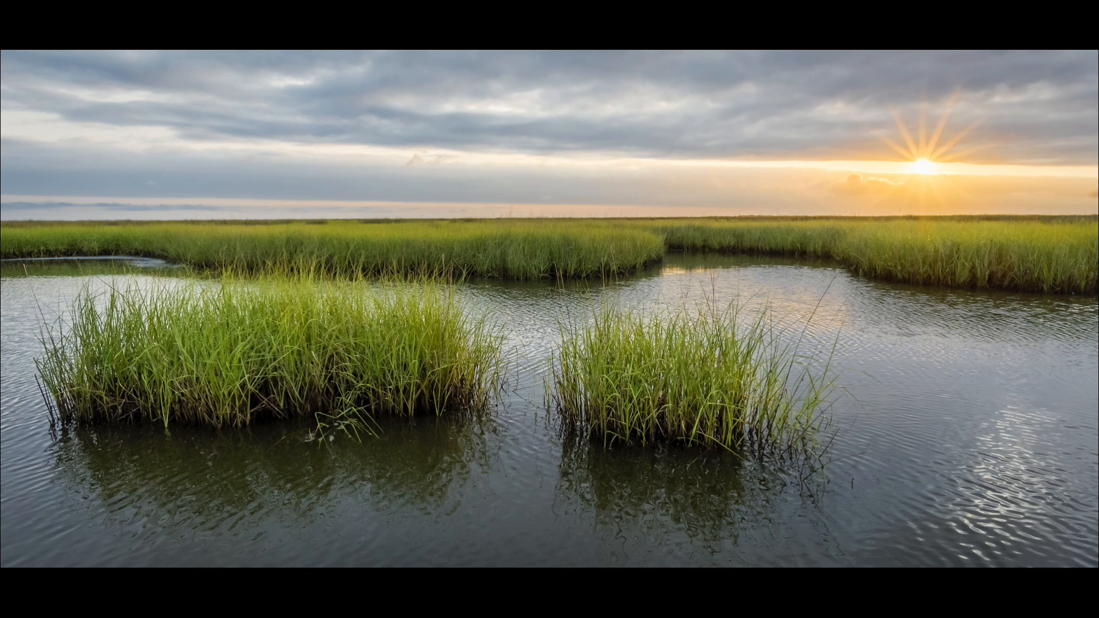
pyautogui.press('f')
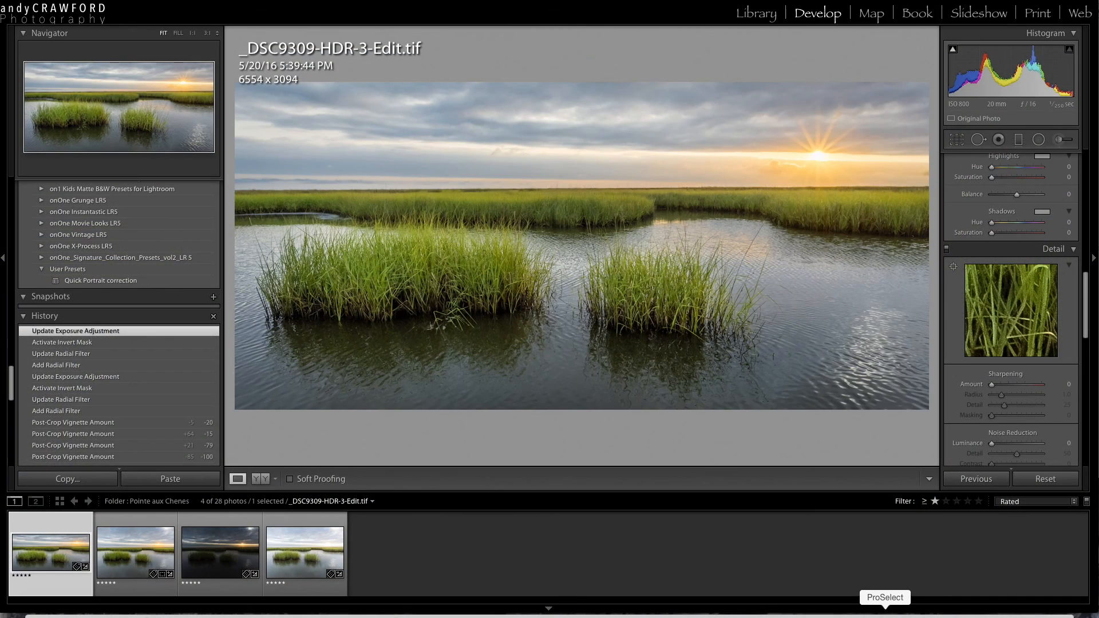